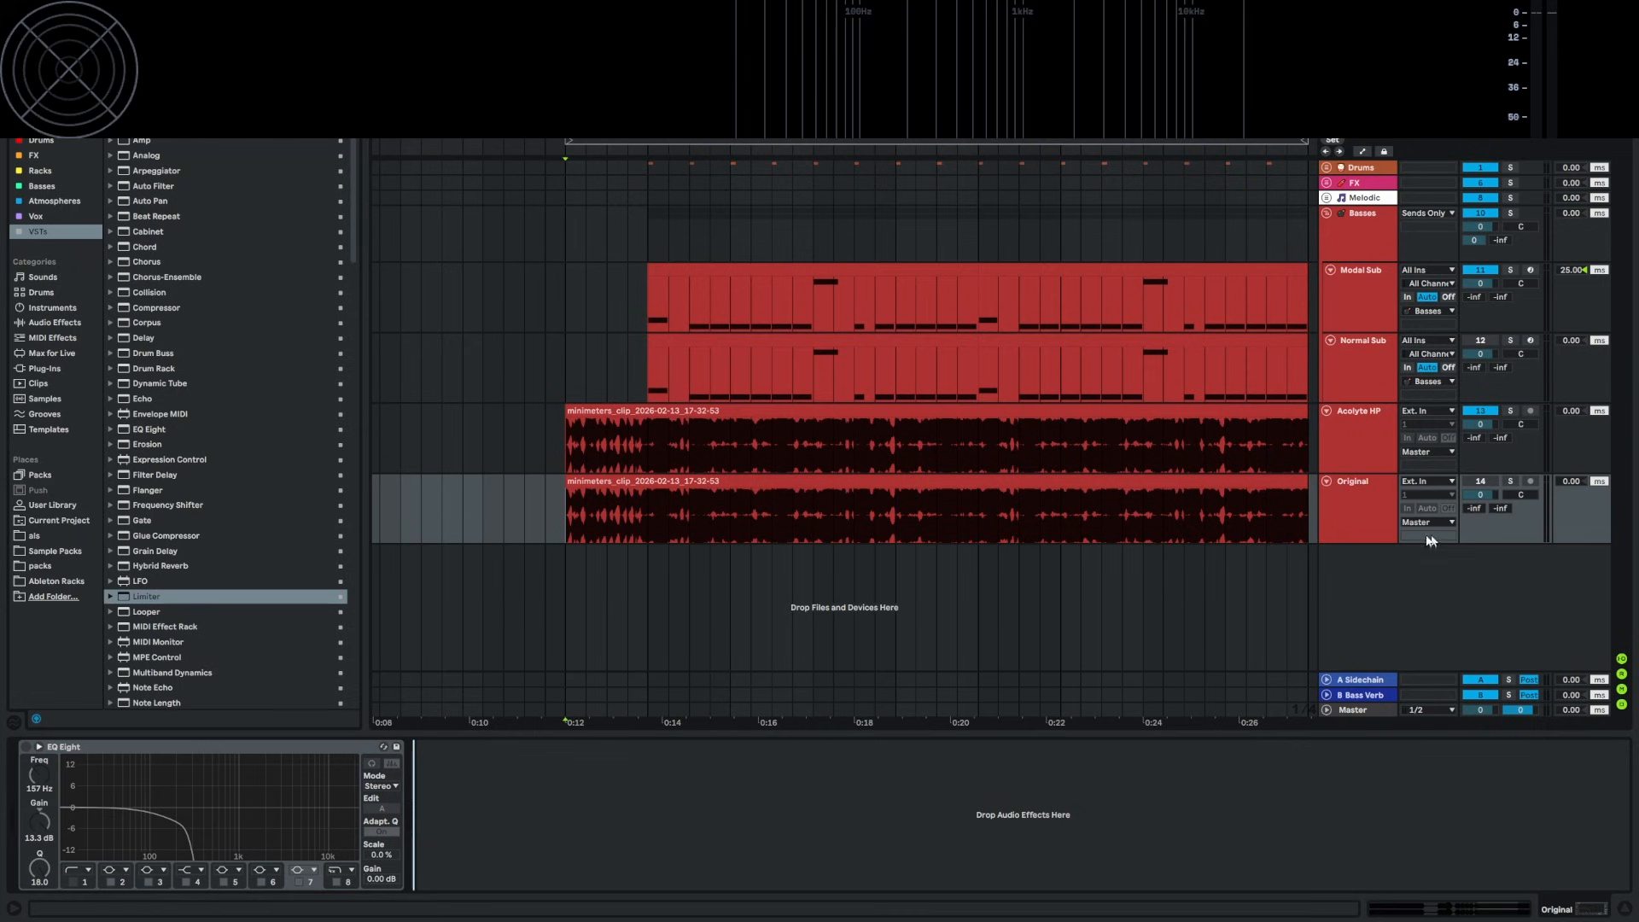
Solo the Original track and play it back to audition the recording
click(1512, 481)
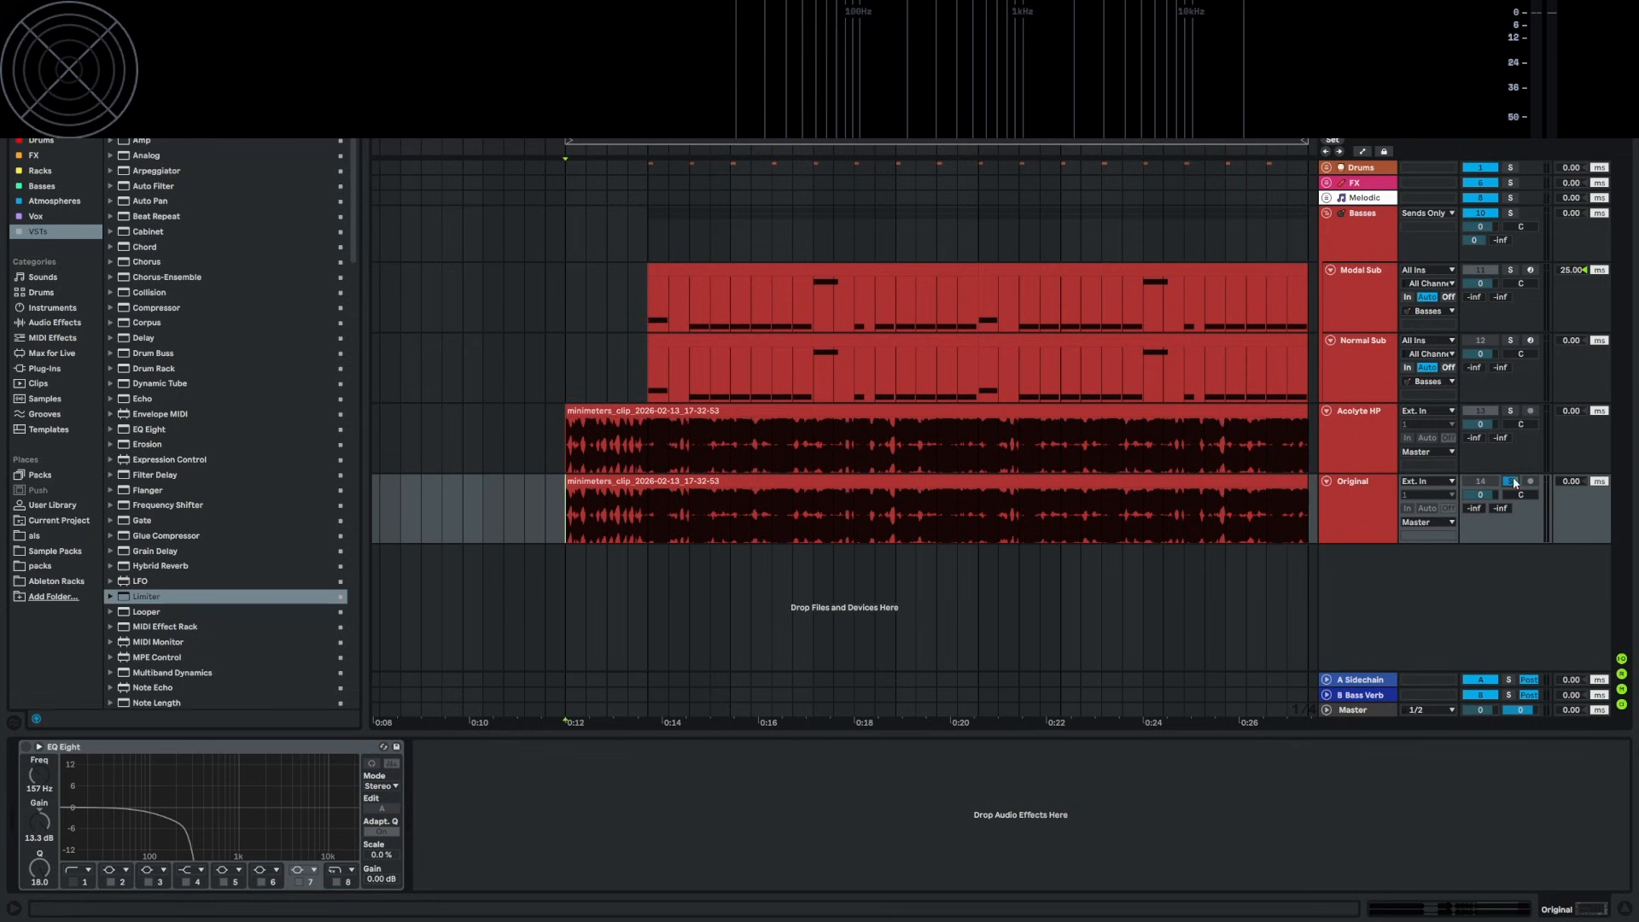
key(space)
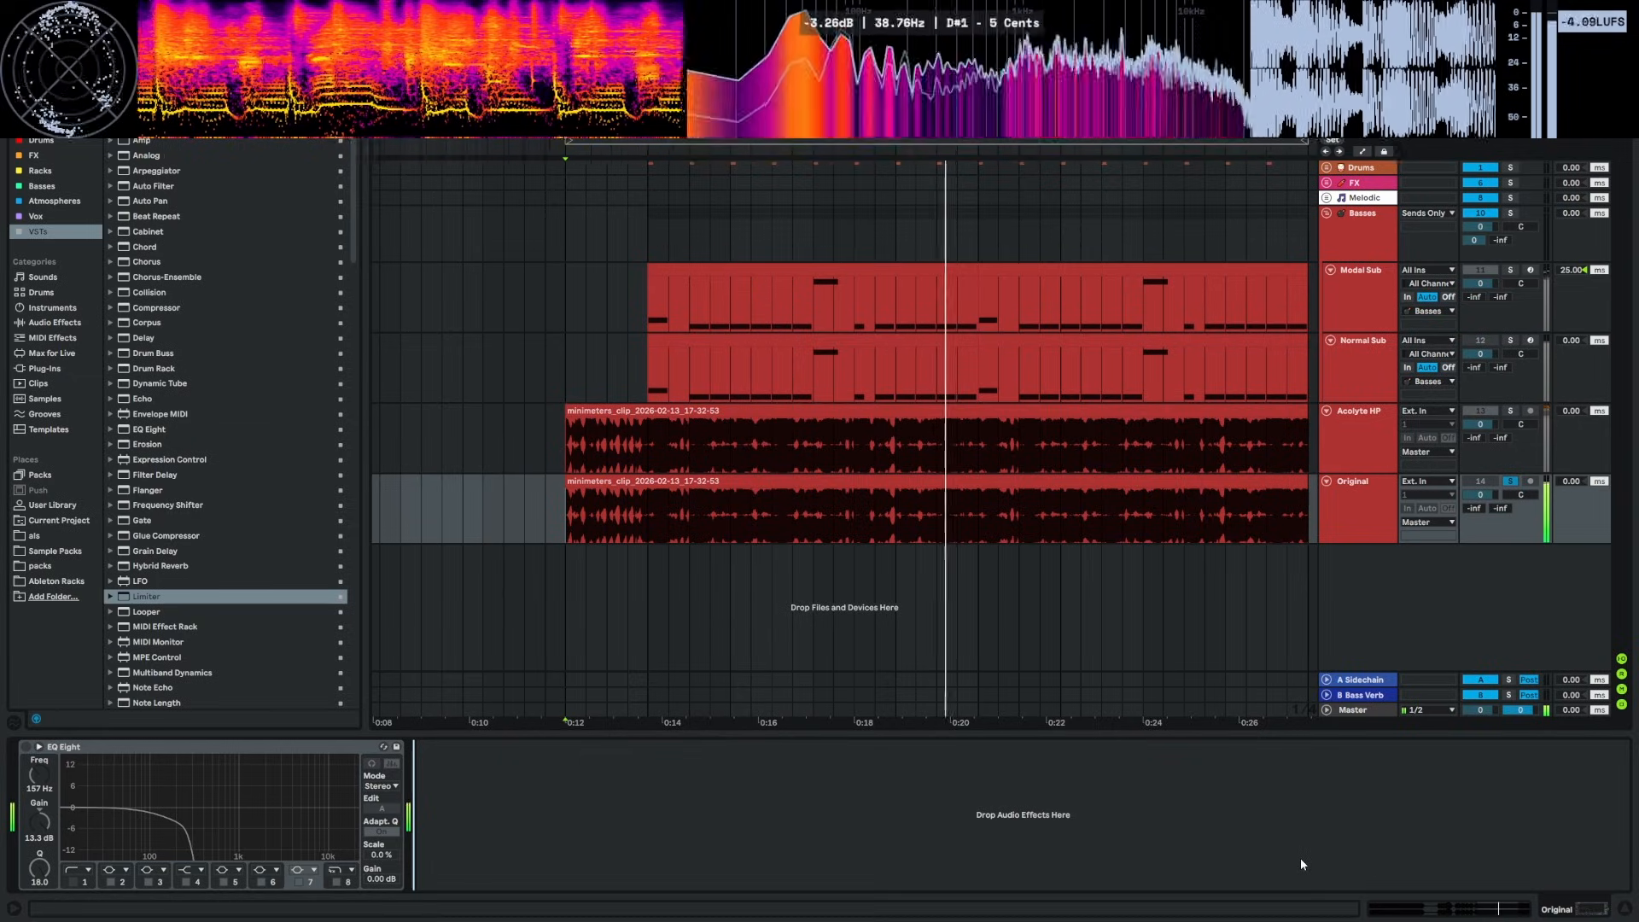
key(space)
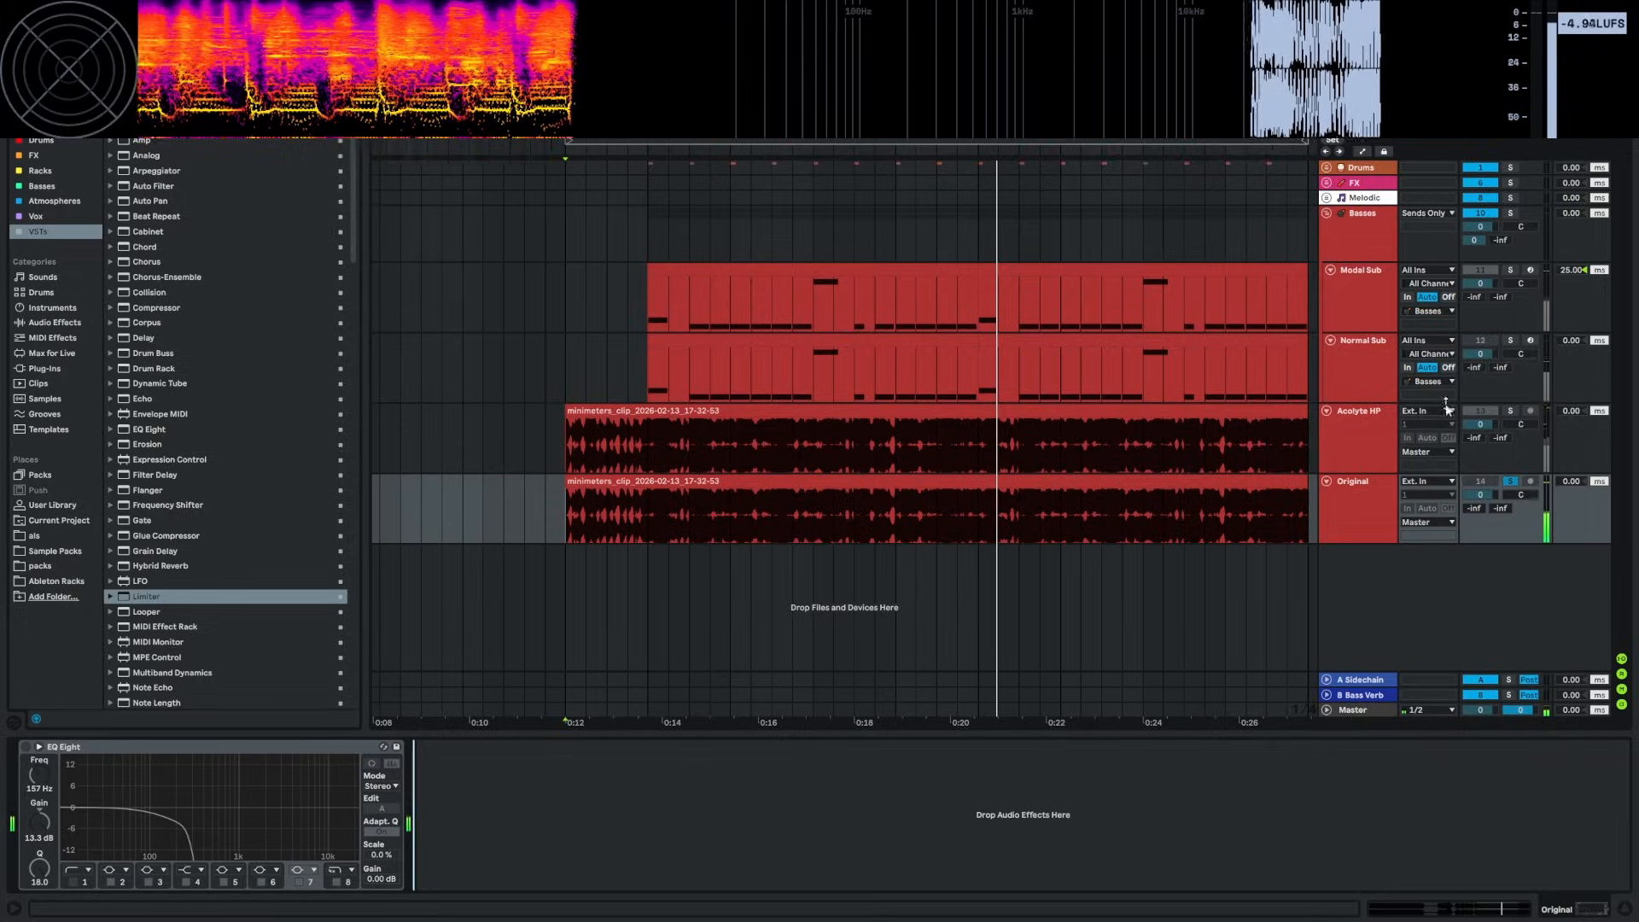
Show the Acolyte HP track's 138 Hz high-pass EQ Eight, with playback starting at 0:12
click(1511, 411)
click(1512, 411)
click(568, 441)
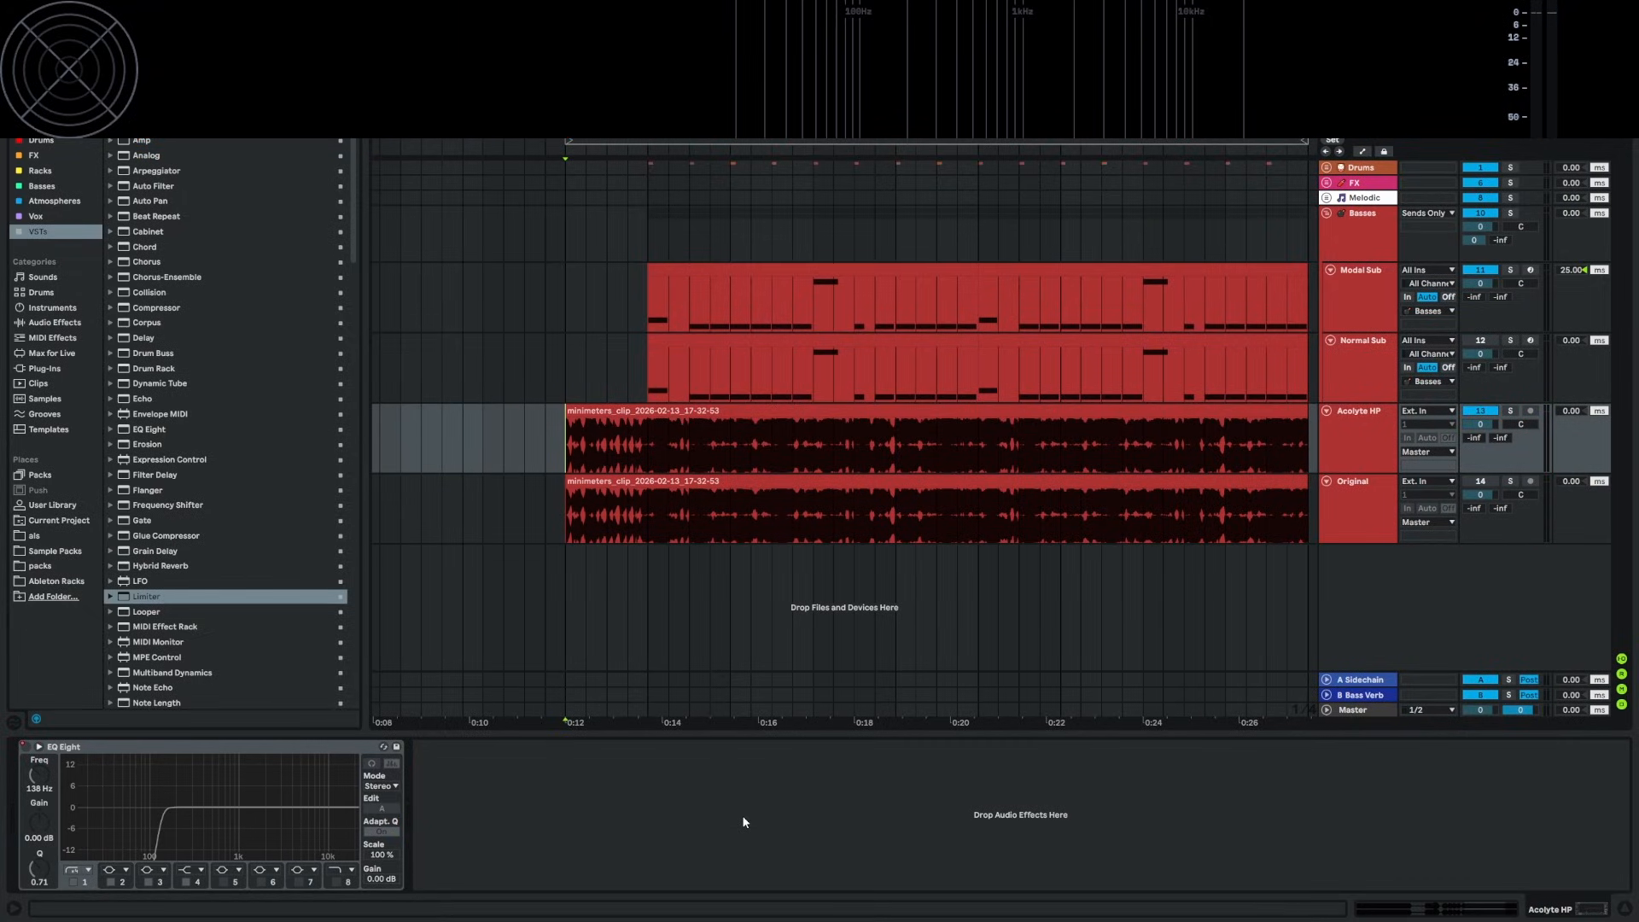
key(space)
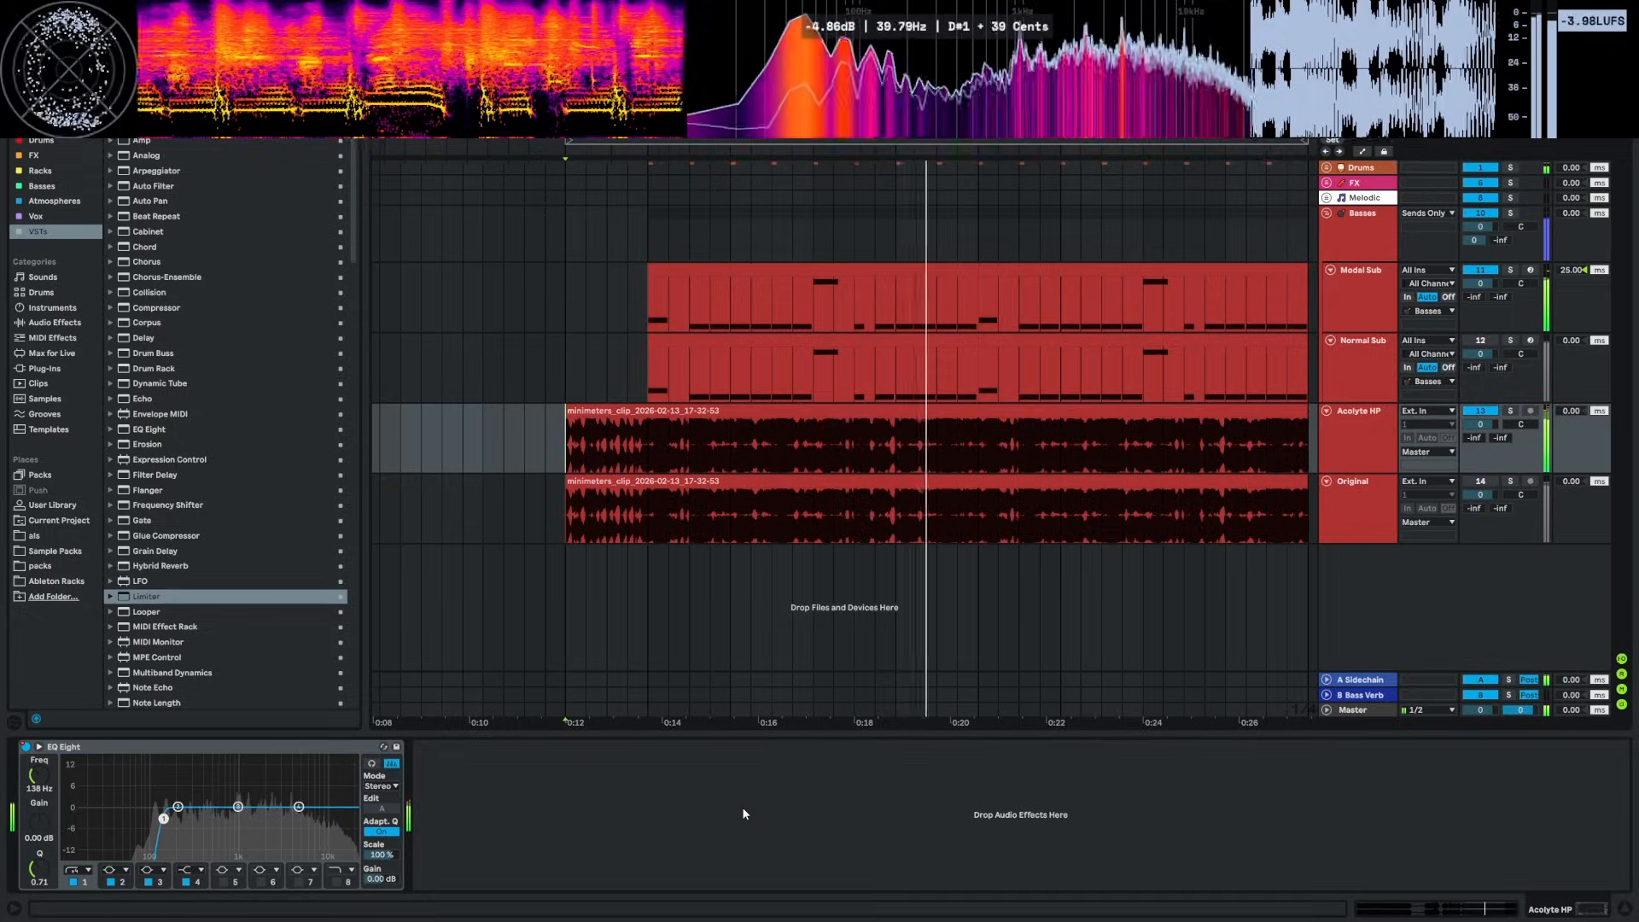
key(space)
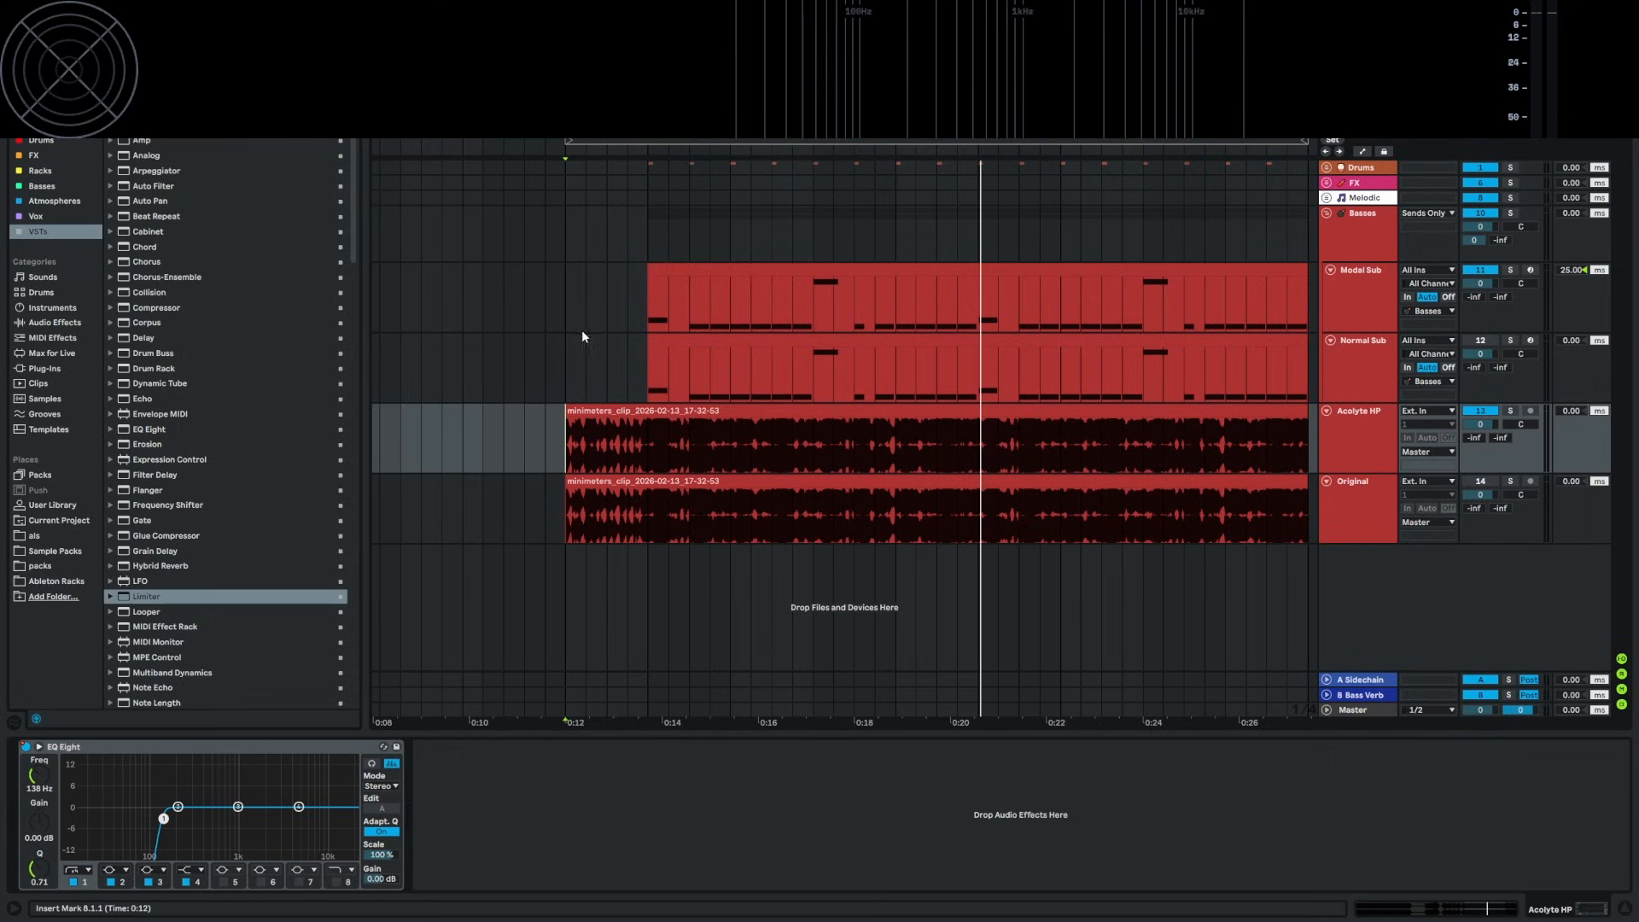
click(568, 311)
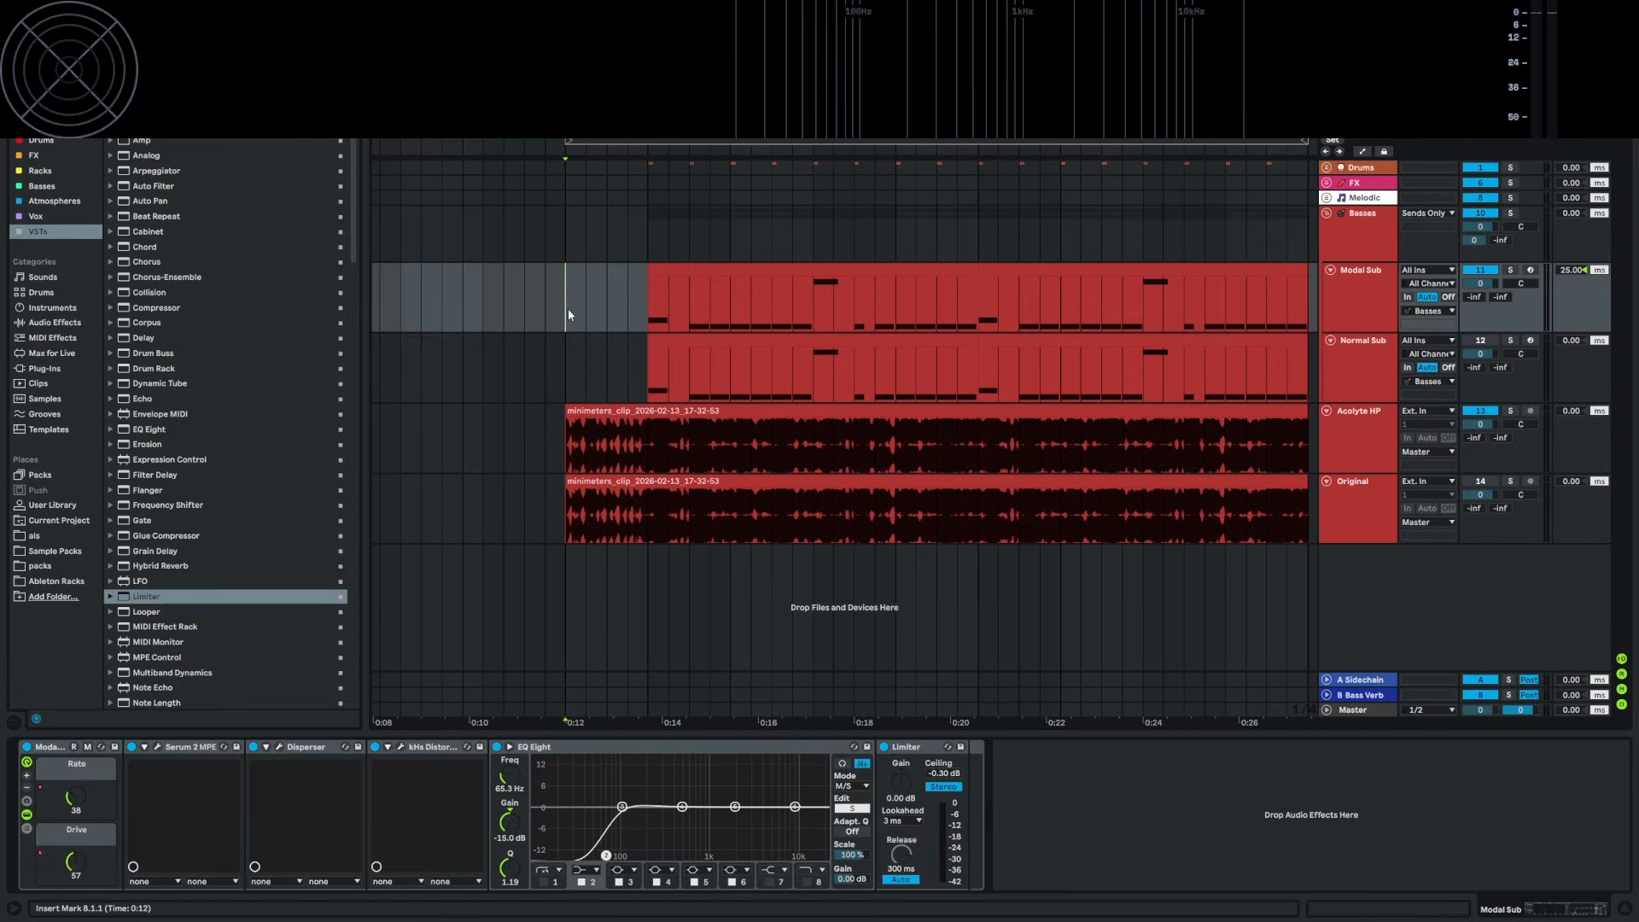
Solo Normal Sub and compare its Serum 2 plus 156 Hz low-pass EQ Eight chain with Modal Sub's
click(550, 365)
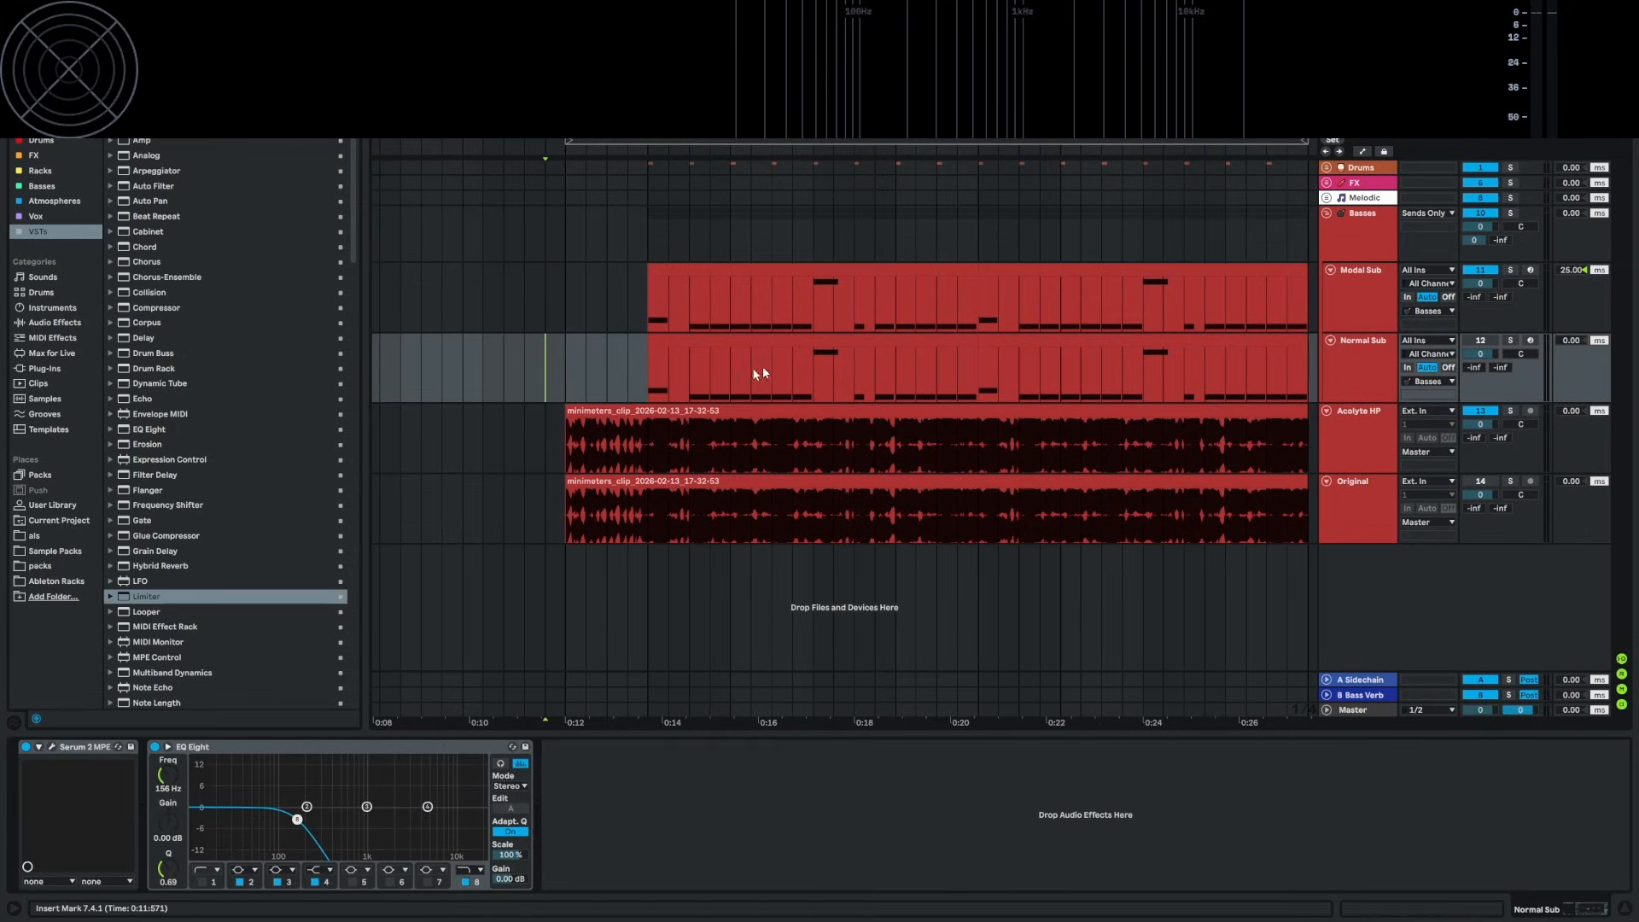
click(650, 369)
click(1515, 328)
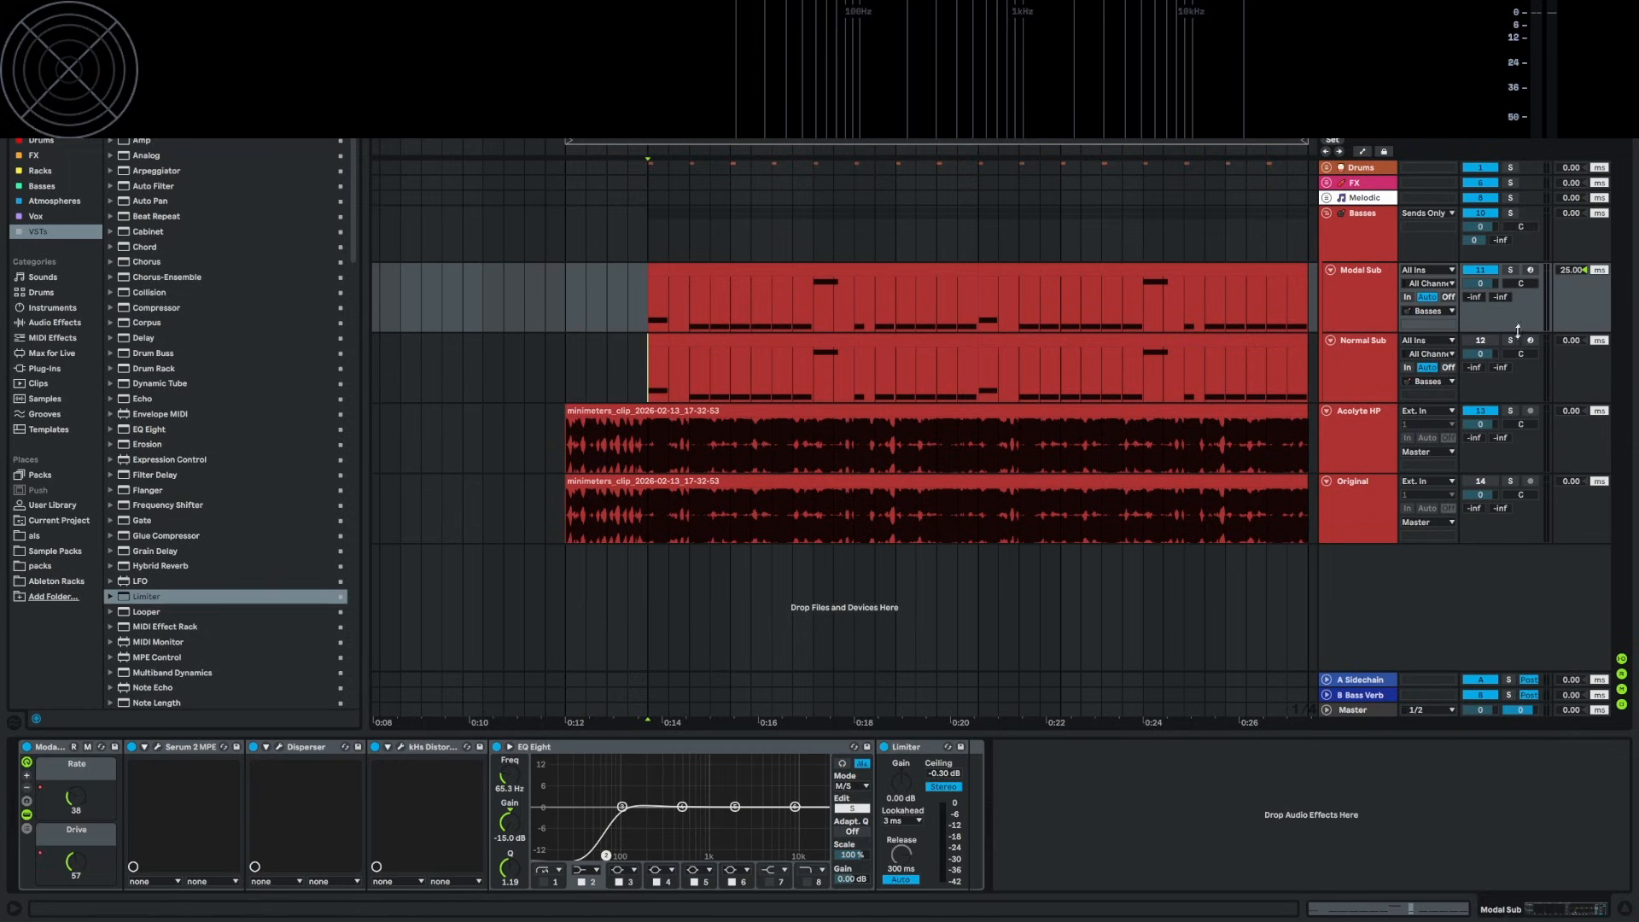
click(1512, 340)
click(654, 369)
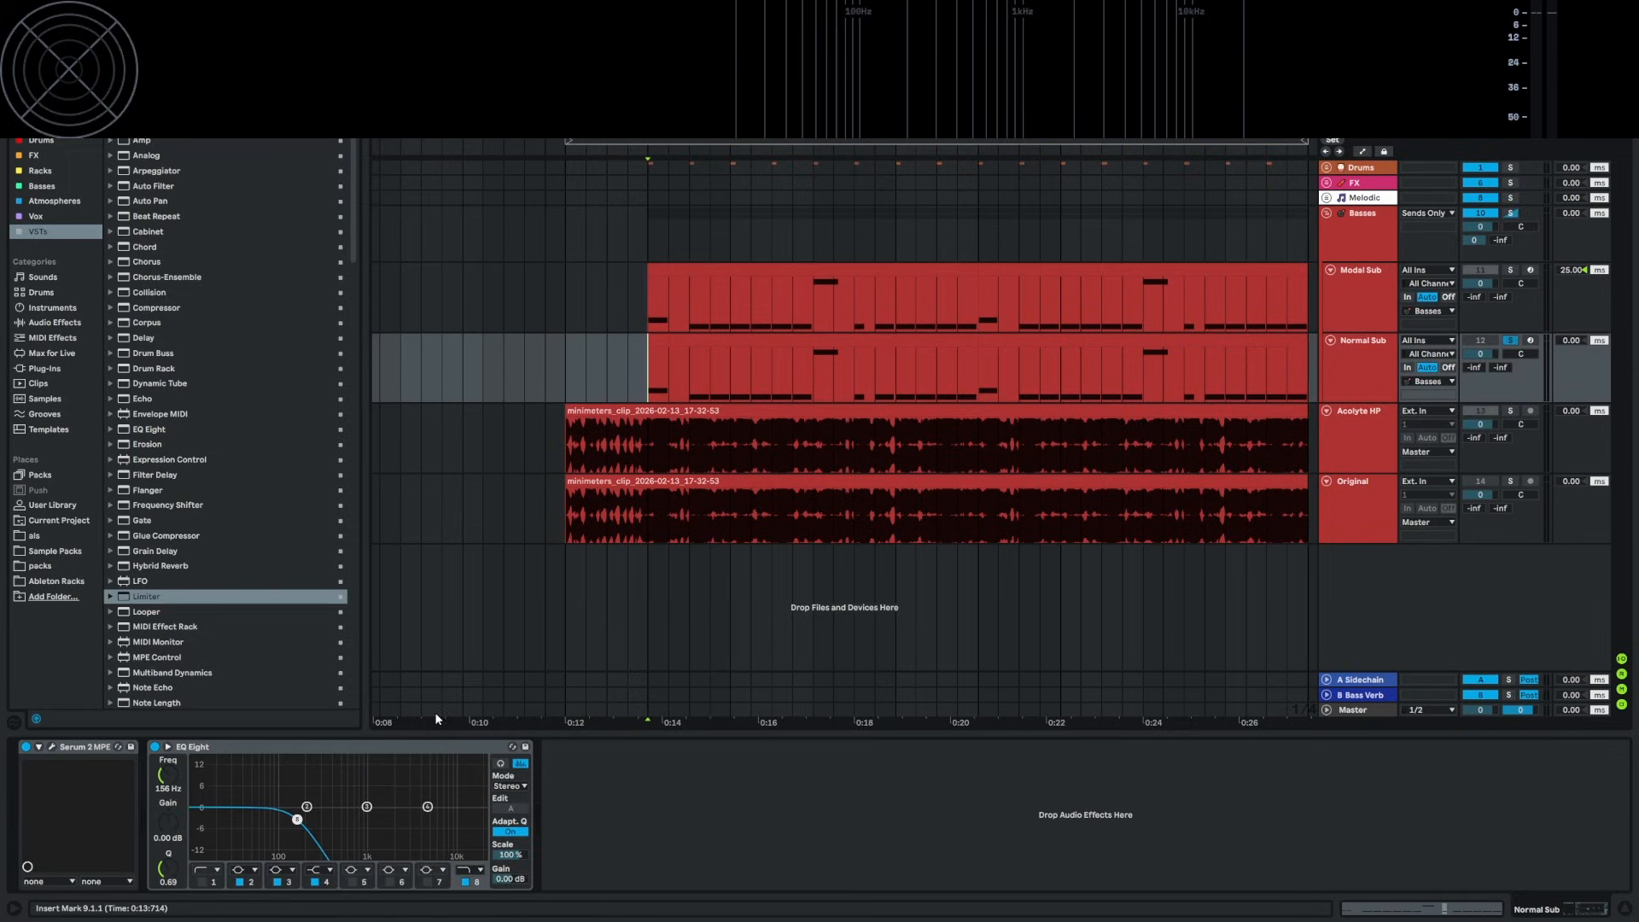
Play Normal Sub's sine Serum 2 patch while checking its MIX, FX and OSC pages, then close it
click(50, 748)
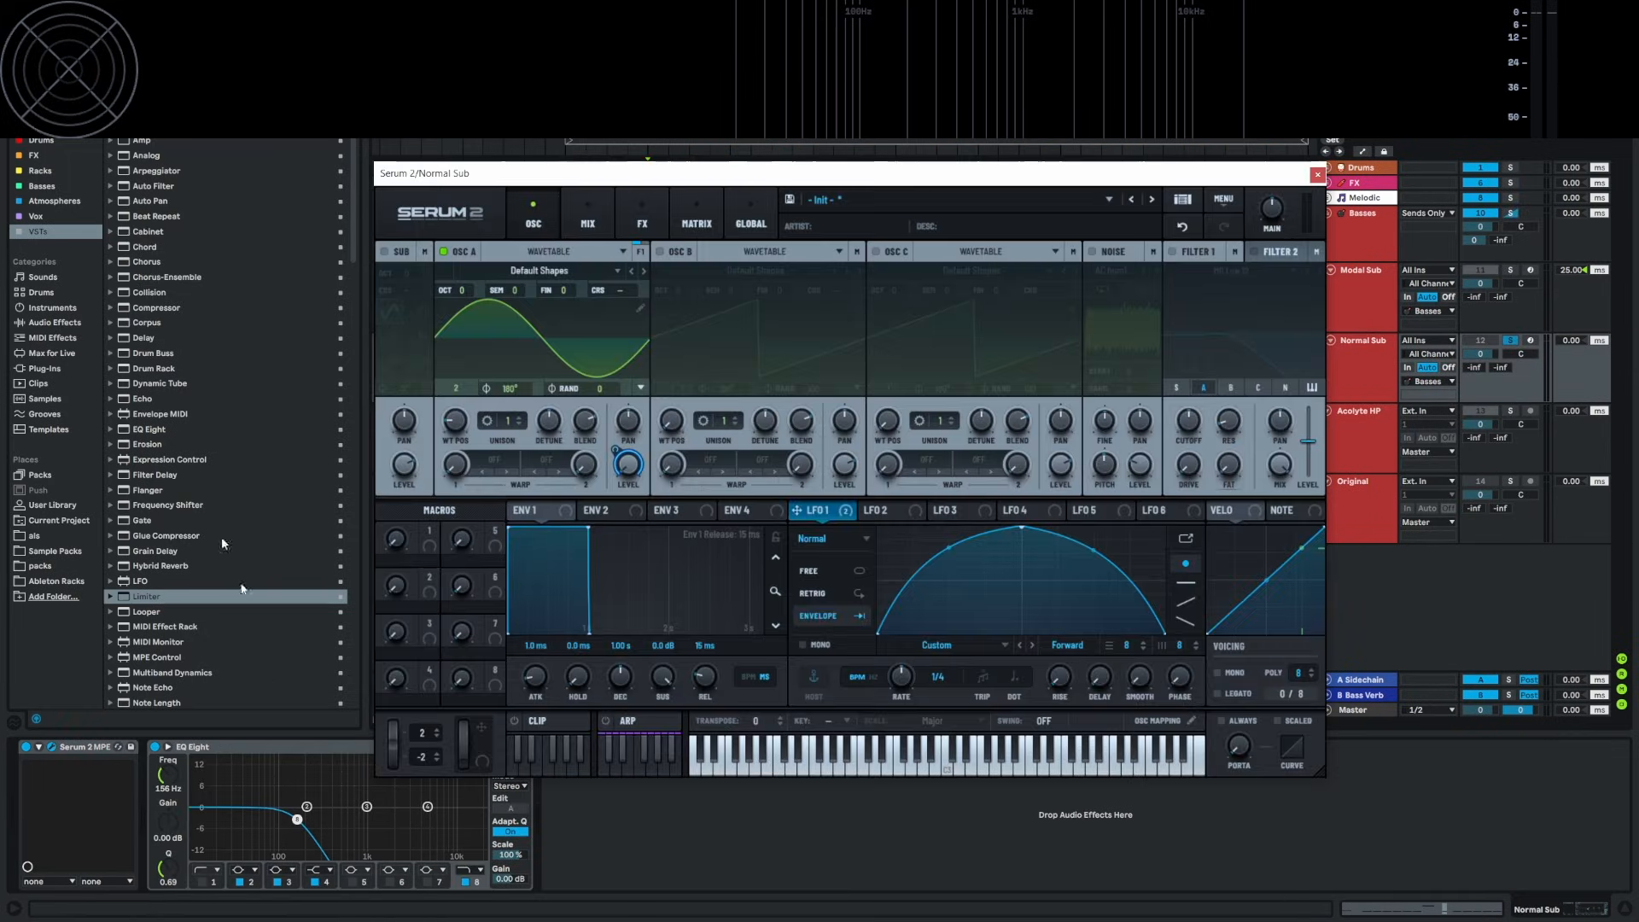
key(space)
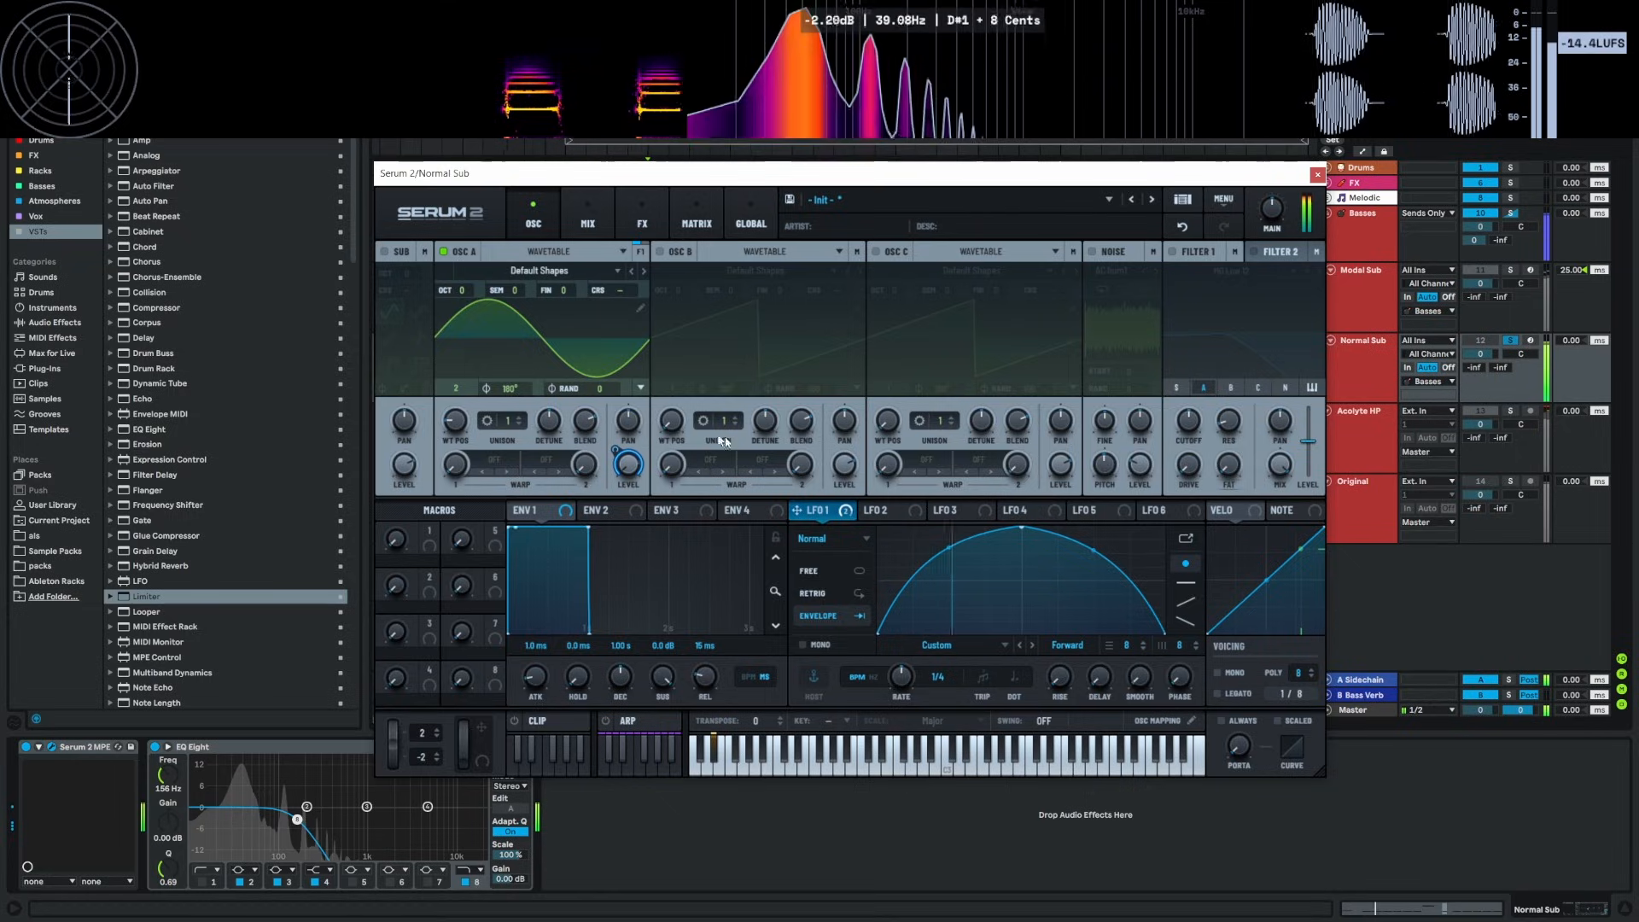
click(587, 221)
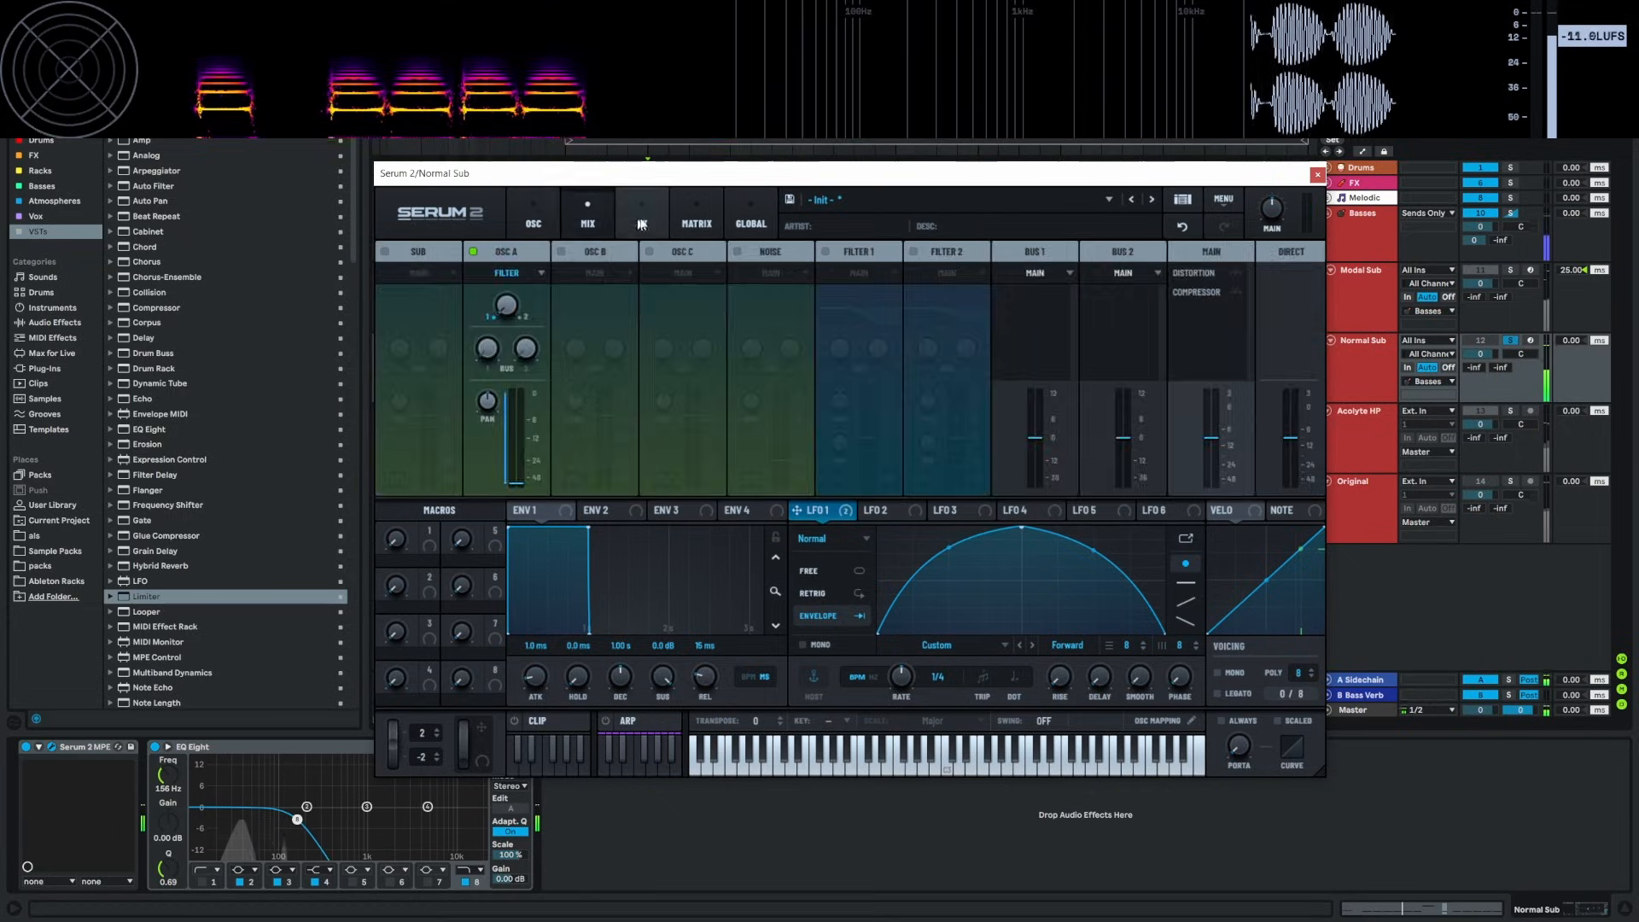
click(642, 221)
click(534, 223)
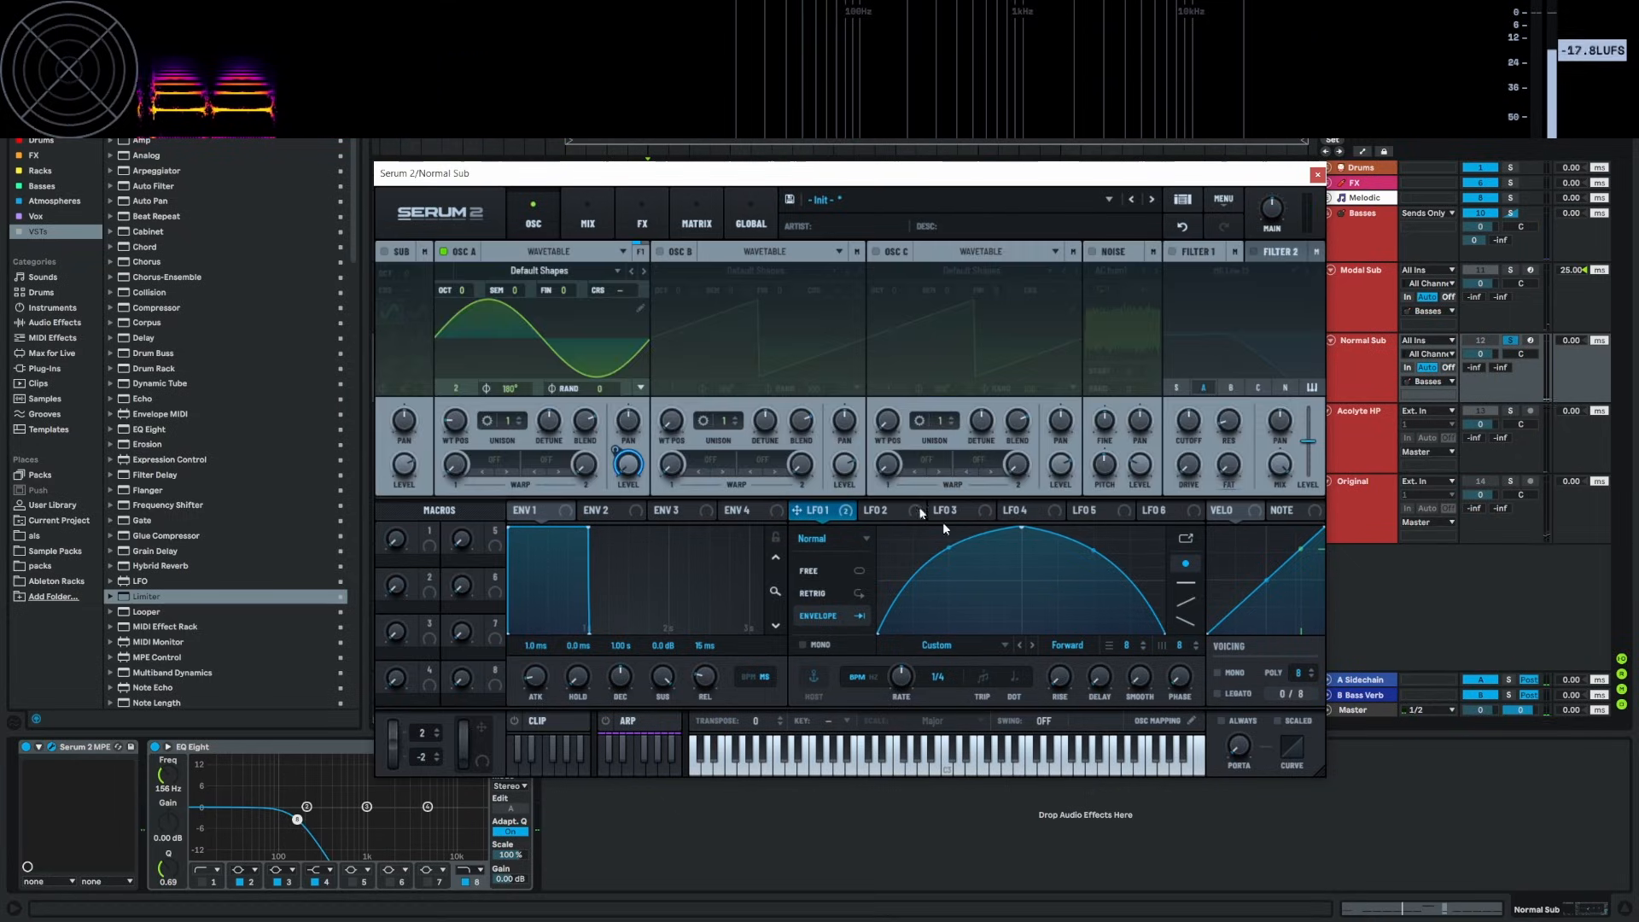
key(space)
click(1318, 175)
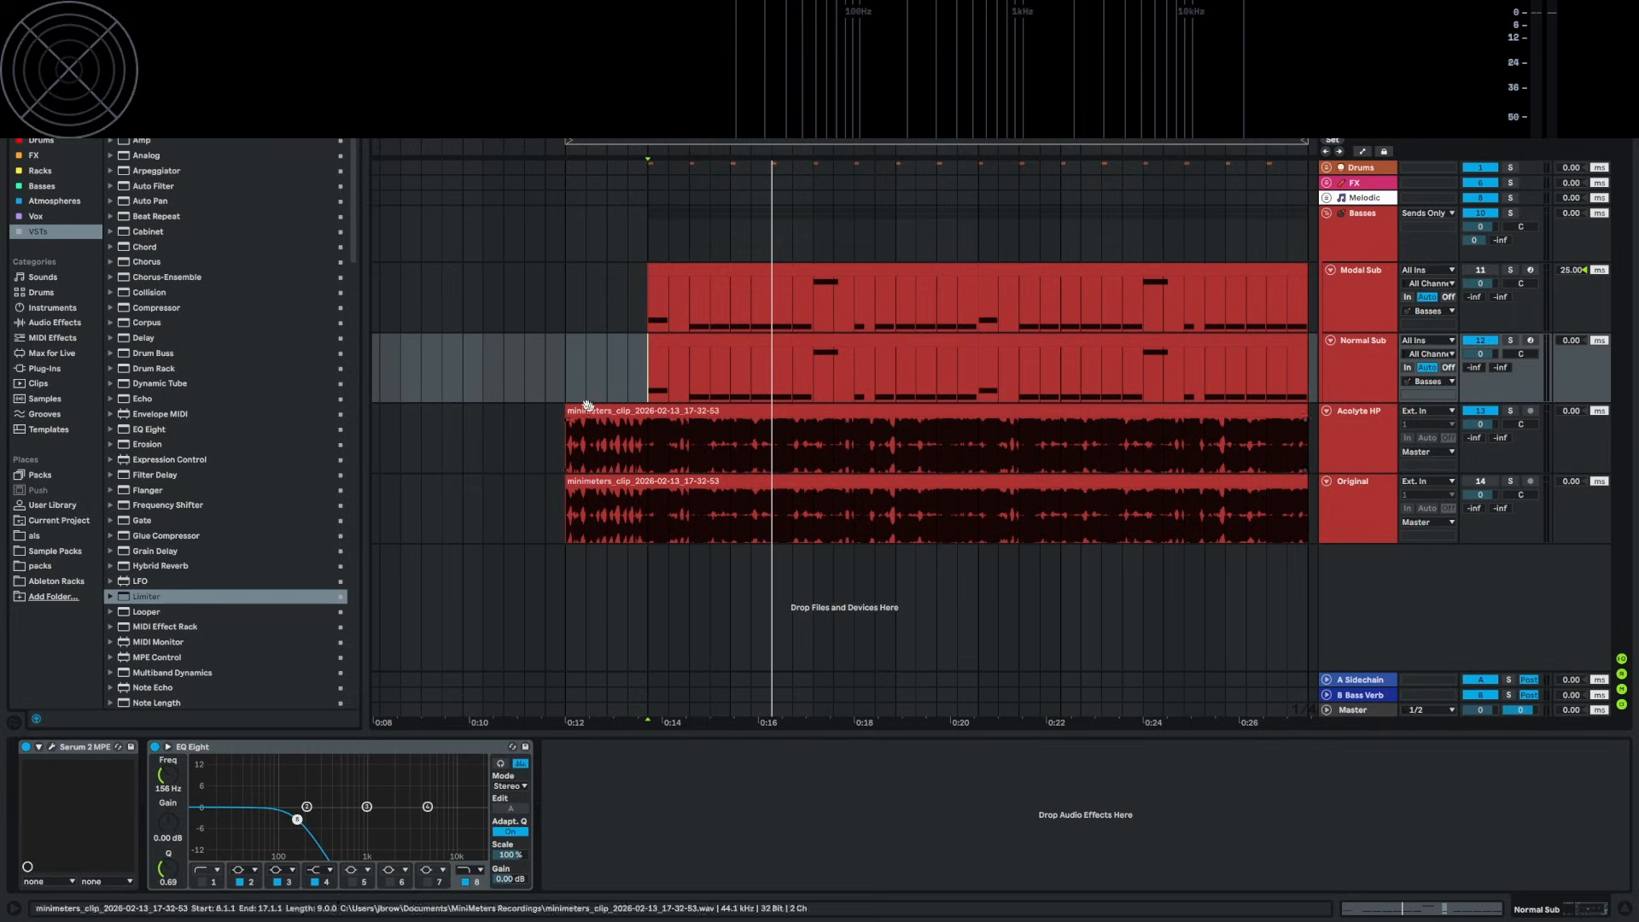
Play Normal Sub from 0:12, then switch to Modal Sub mid-playback to compare them
click(568, 444)
click(567, 355)
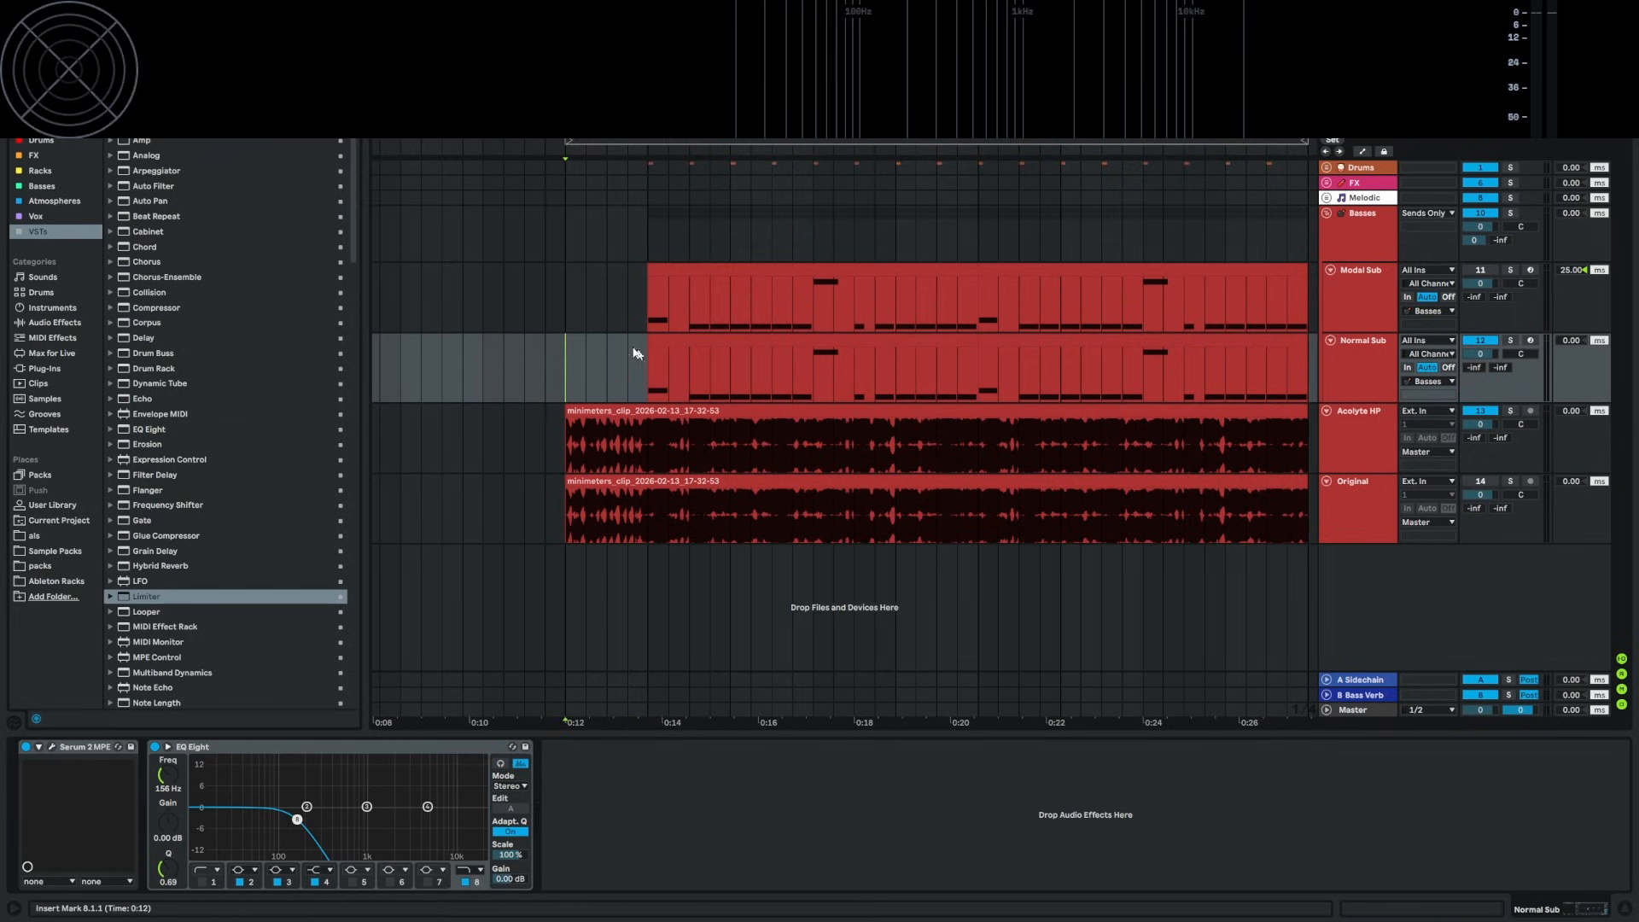
key(space)
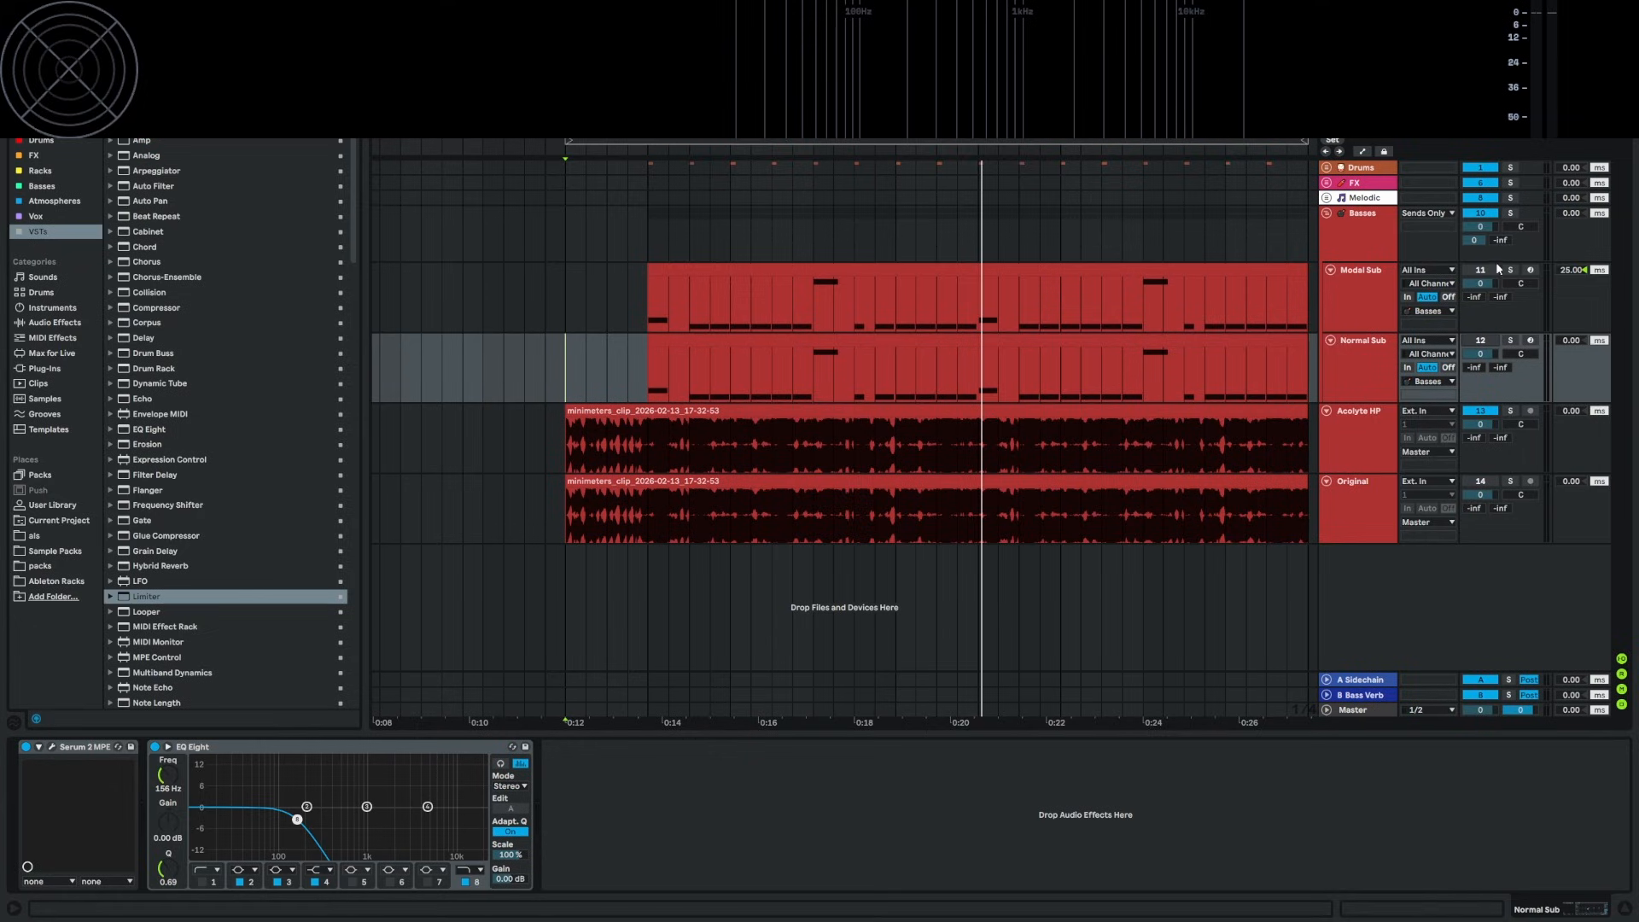
click(561, 293)
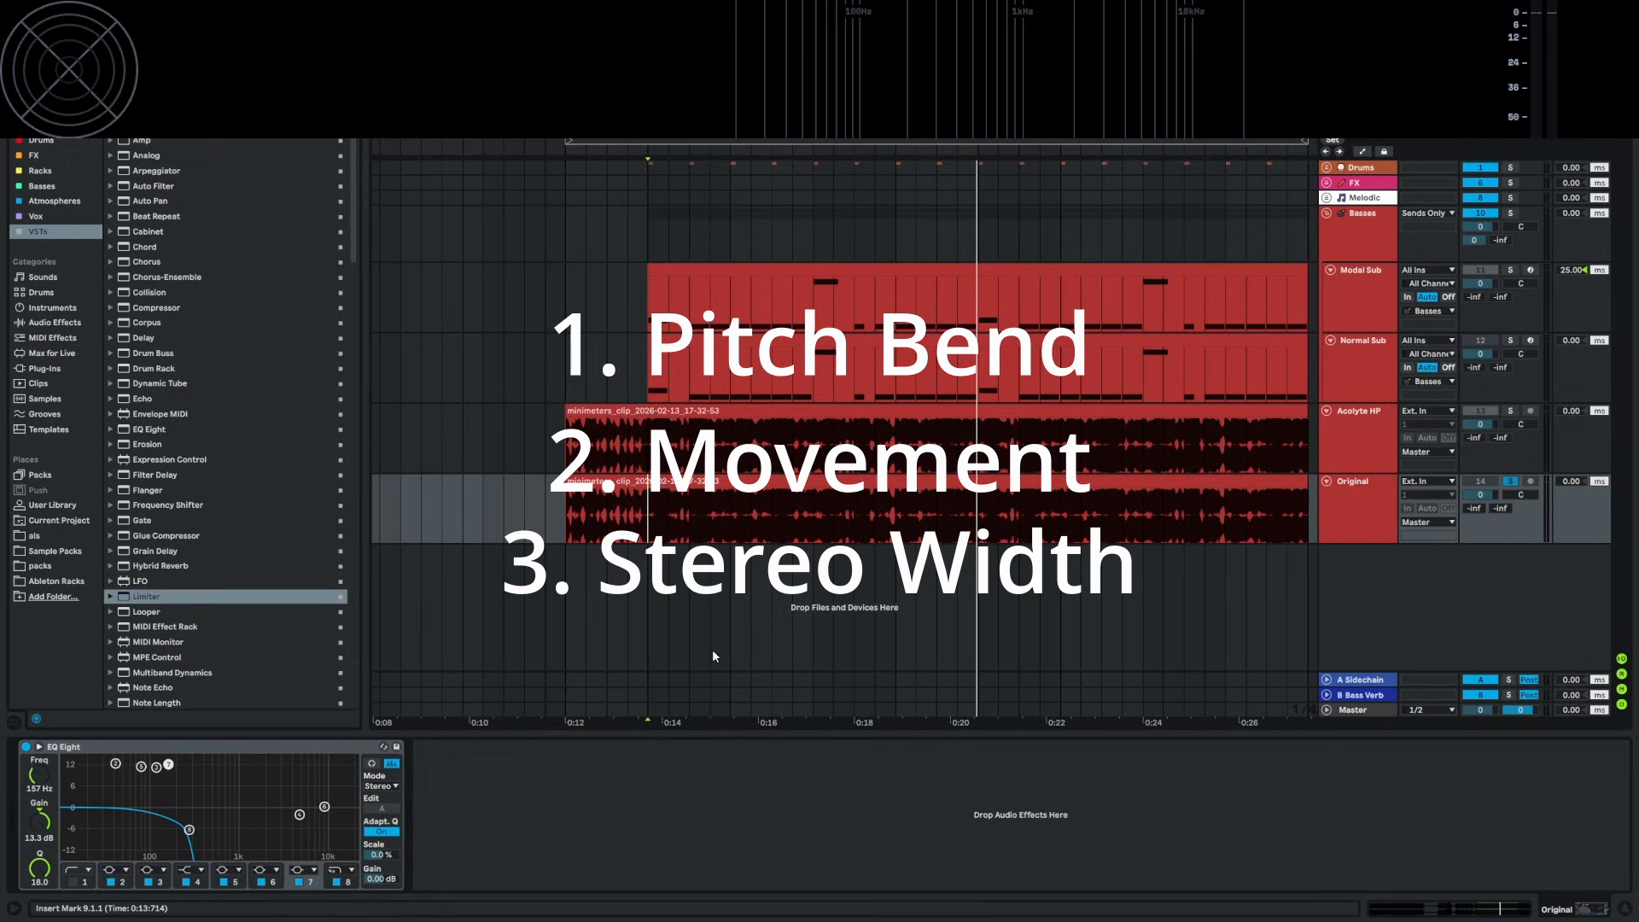
Bypass Modal Sub's Disperser, kHs Distortion, EQ Eight and Limiter, and bring up its Serum 2 Init patch
click(647, 308)
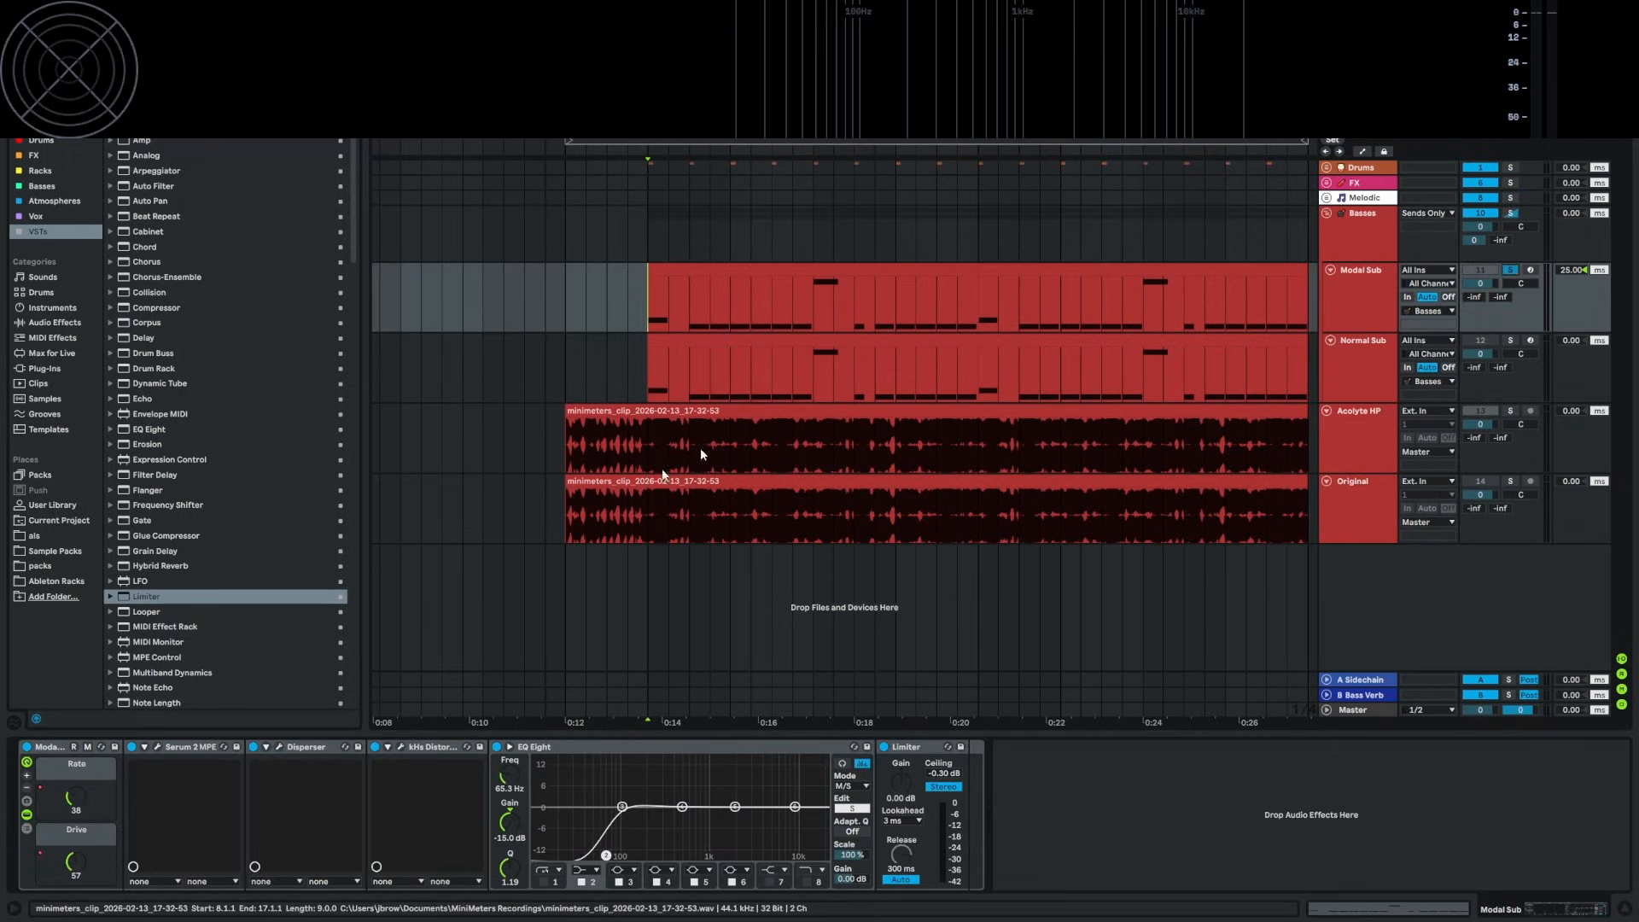
click(253, 748)
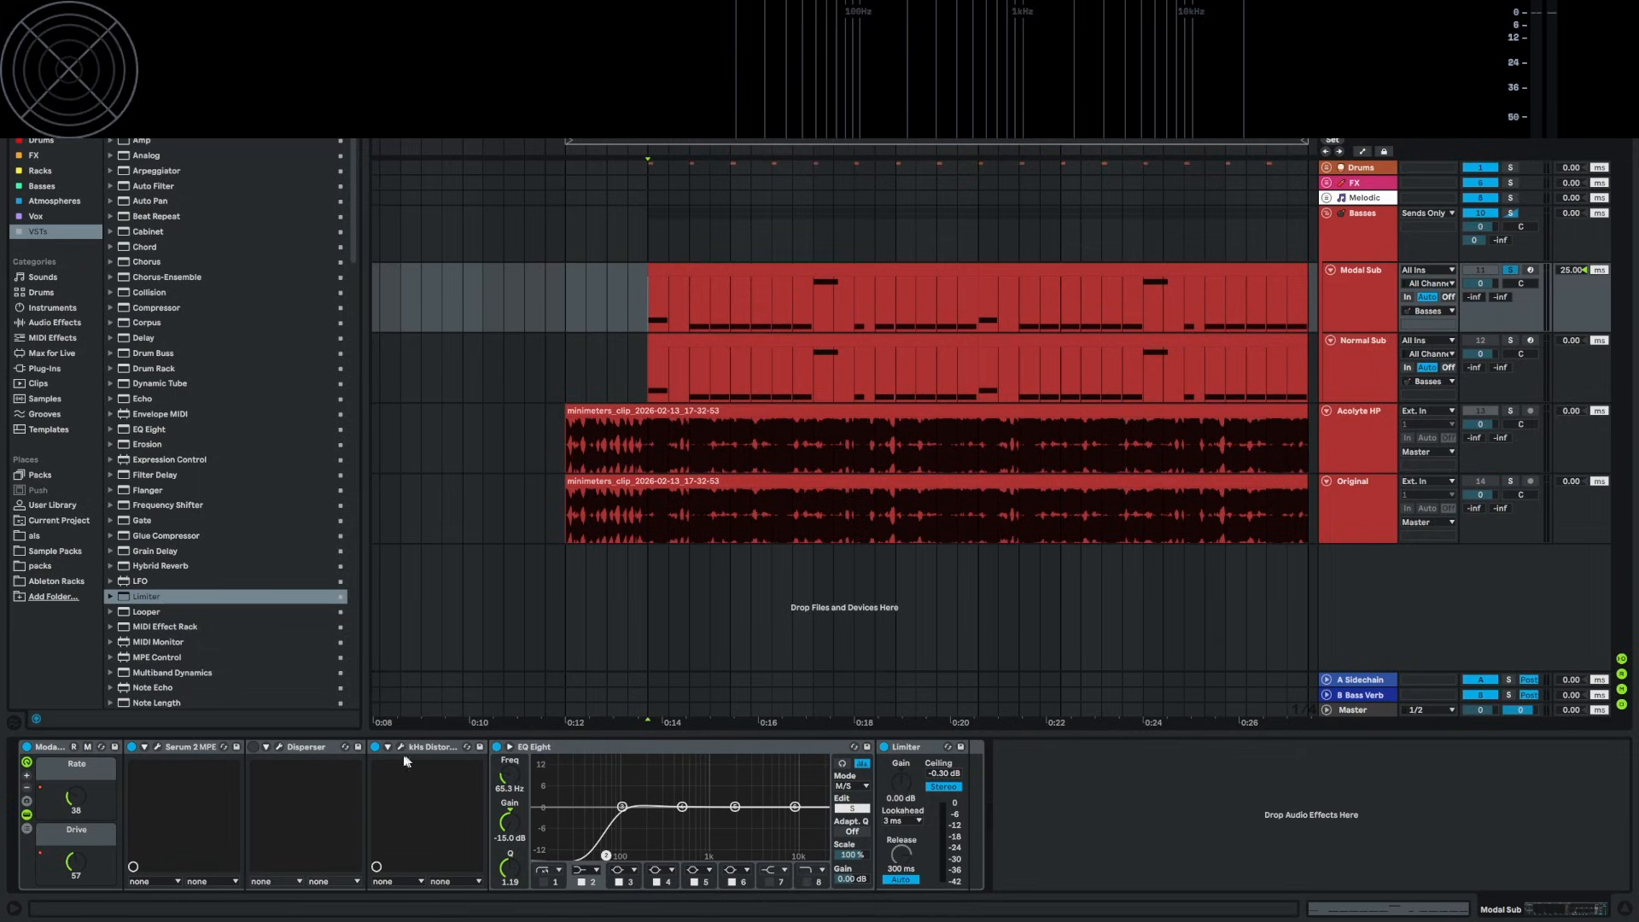
click(375, 747)
click(497, 747)
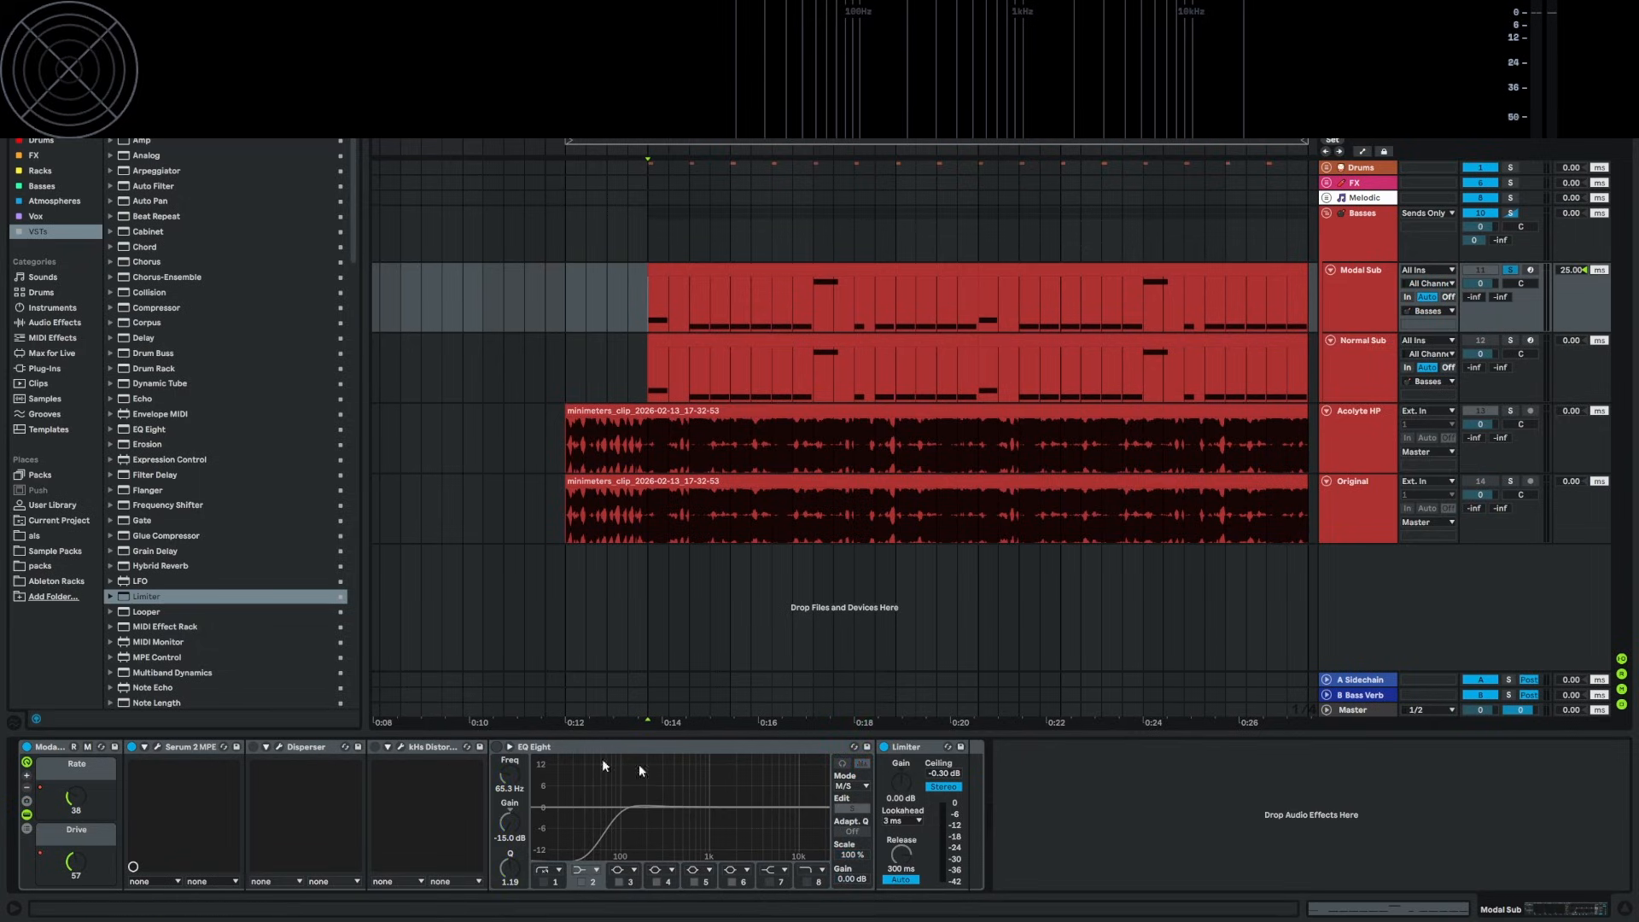
click(883, 748)
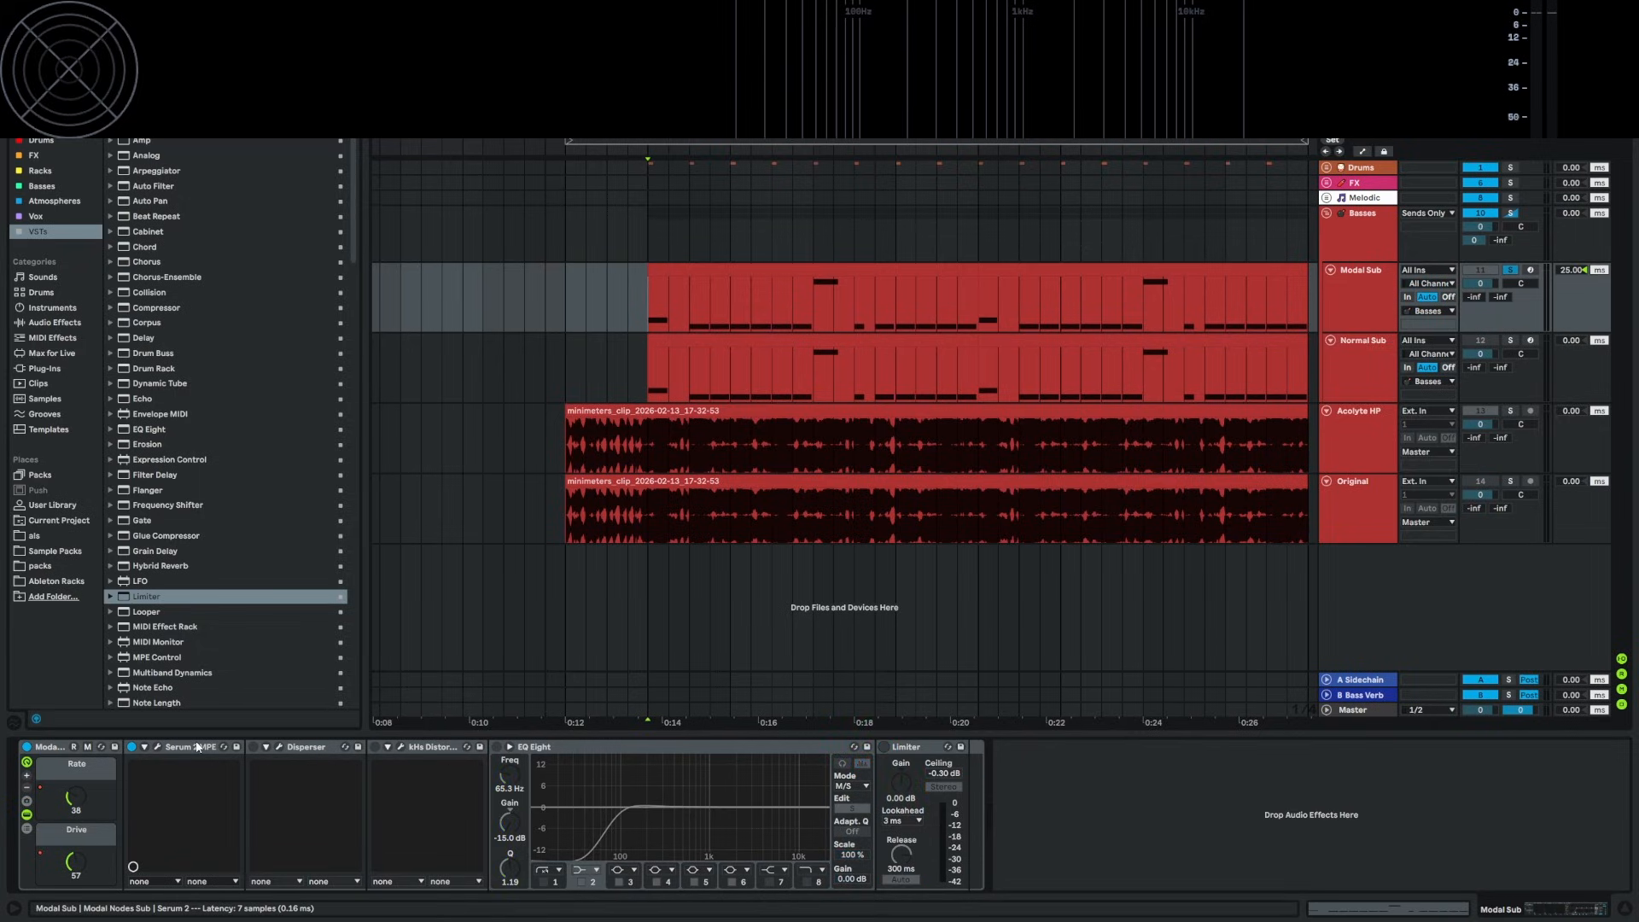
click(157, 747)
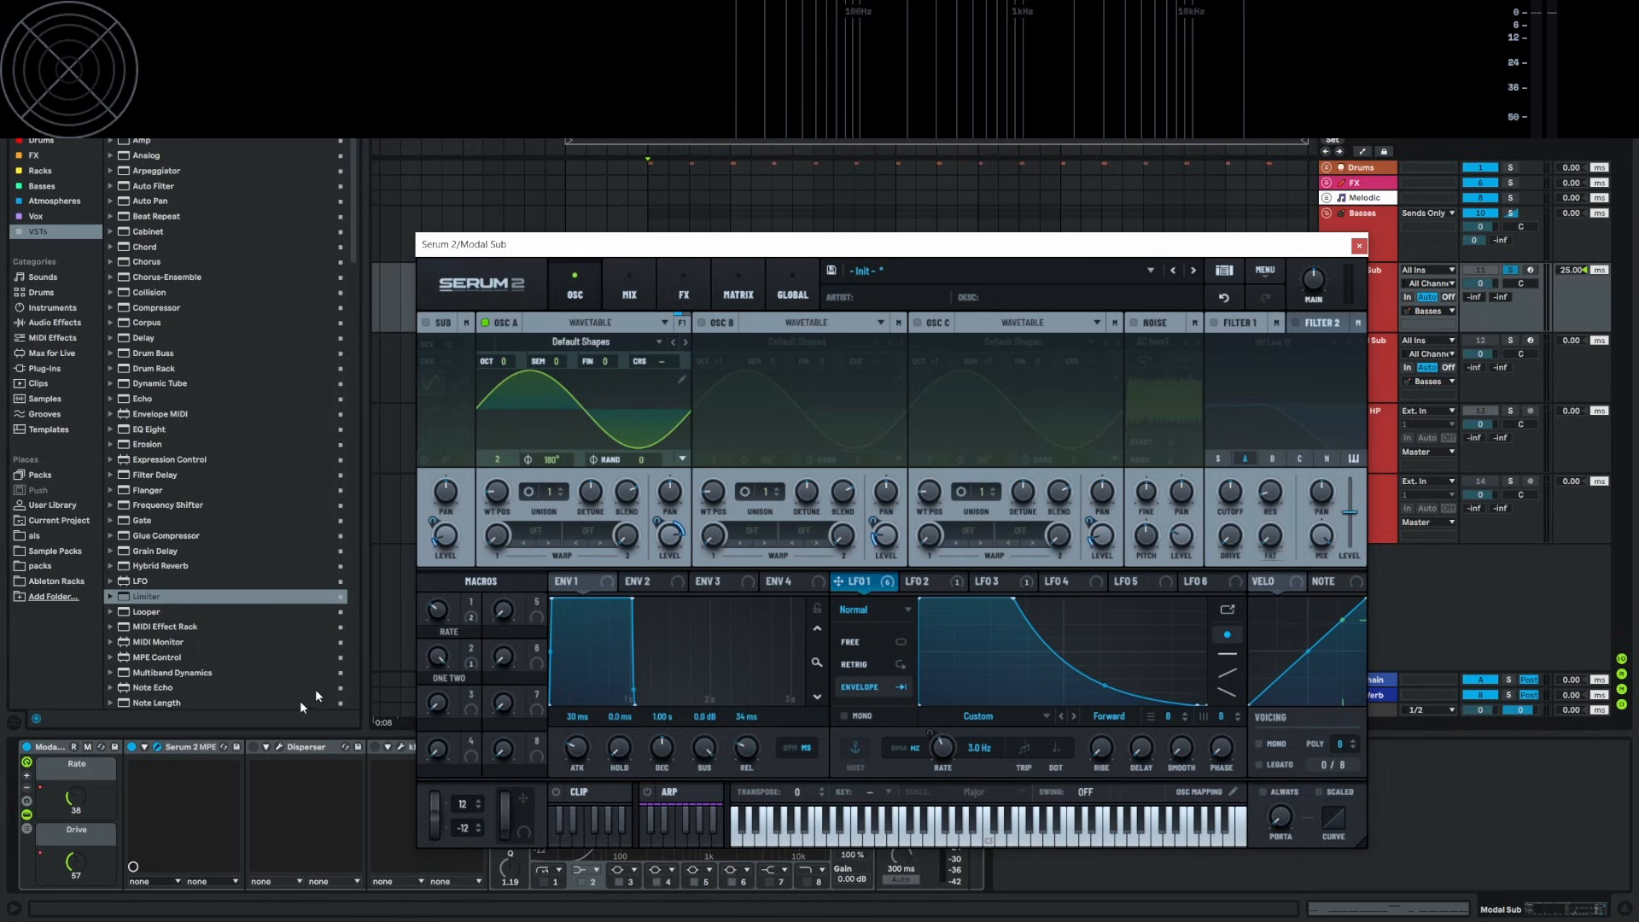
key(space)
mouse_move(662, 523)
mouse_move(608, 490)
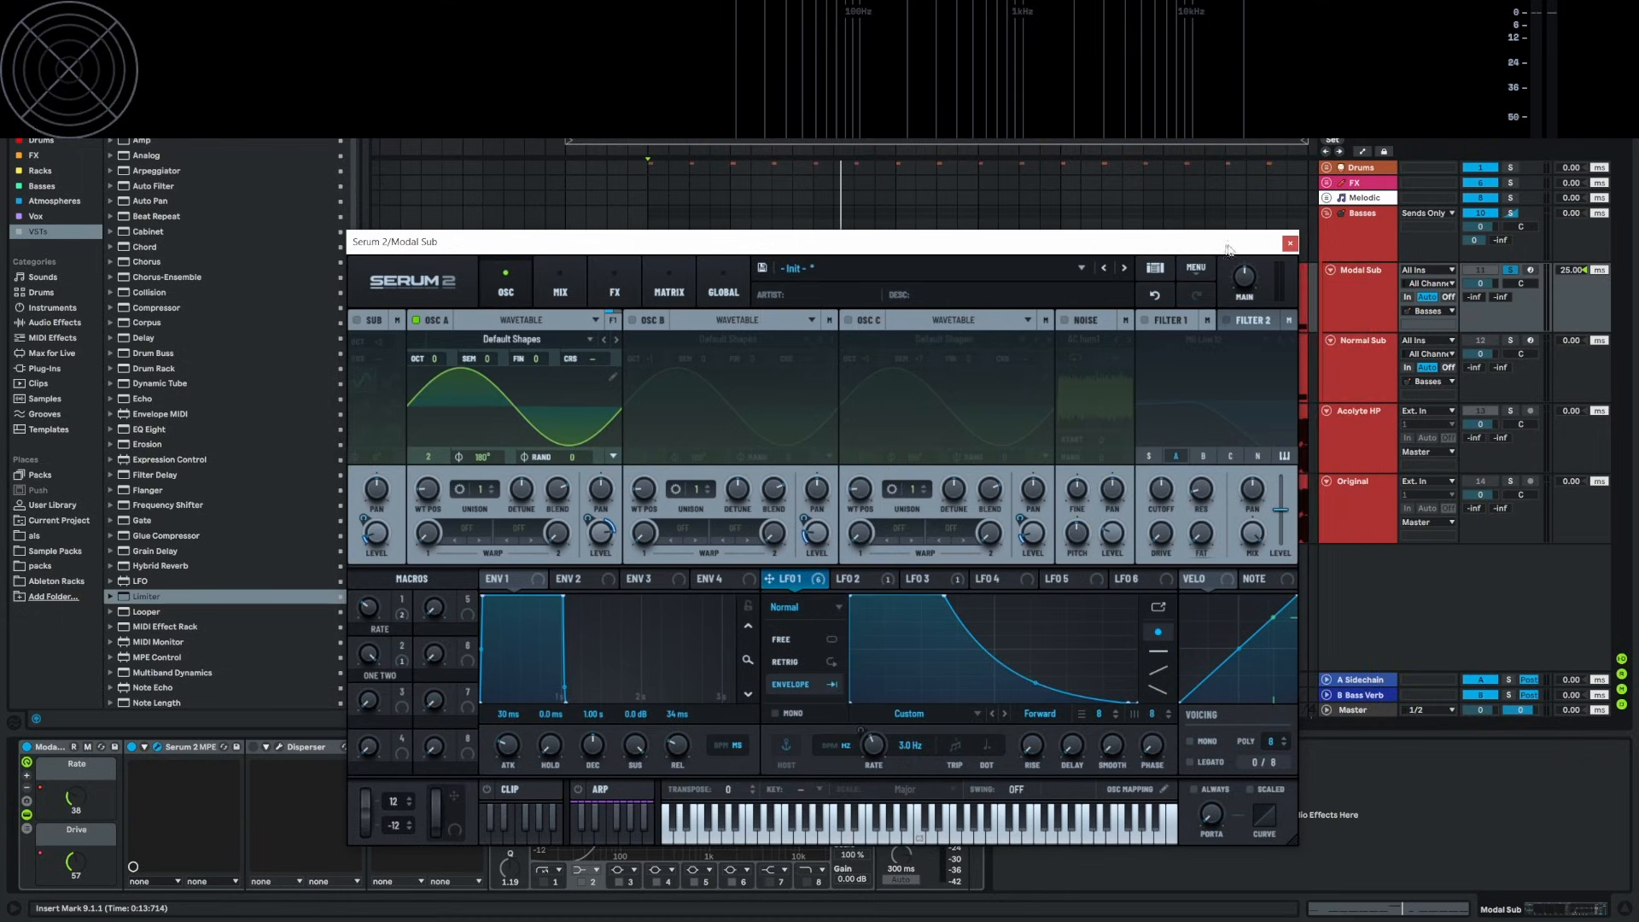
click(1359, 246)
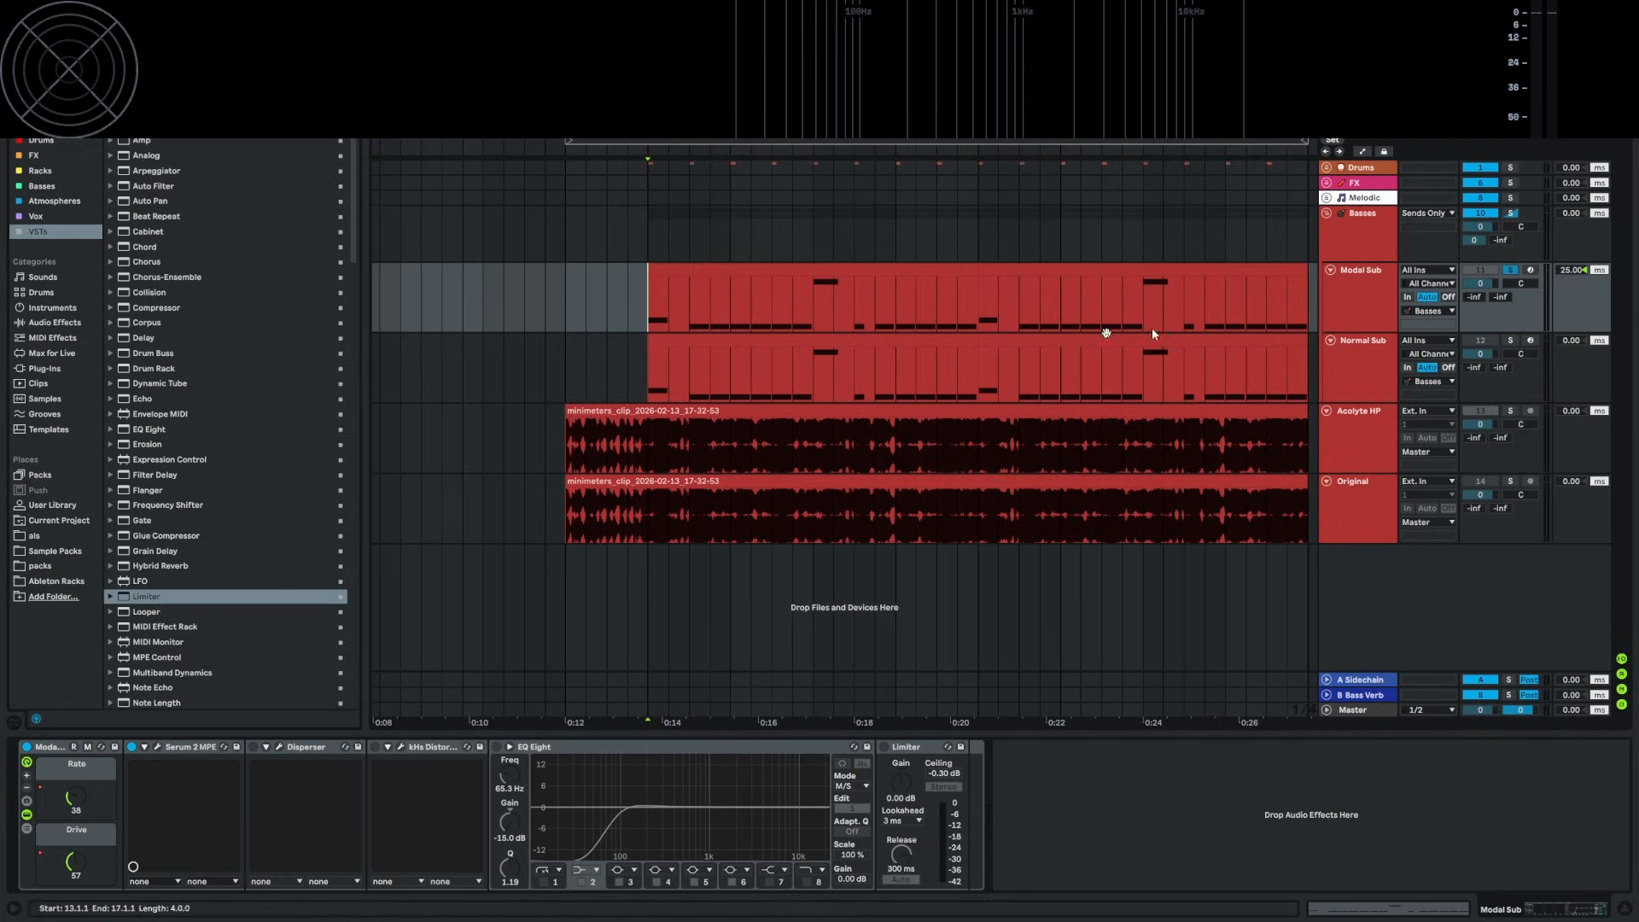
Reopen Modal Sub's Serum 2, showing LFO 1's decaying 3.0 Hz envelope-mode curve
click(157, 748)
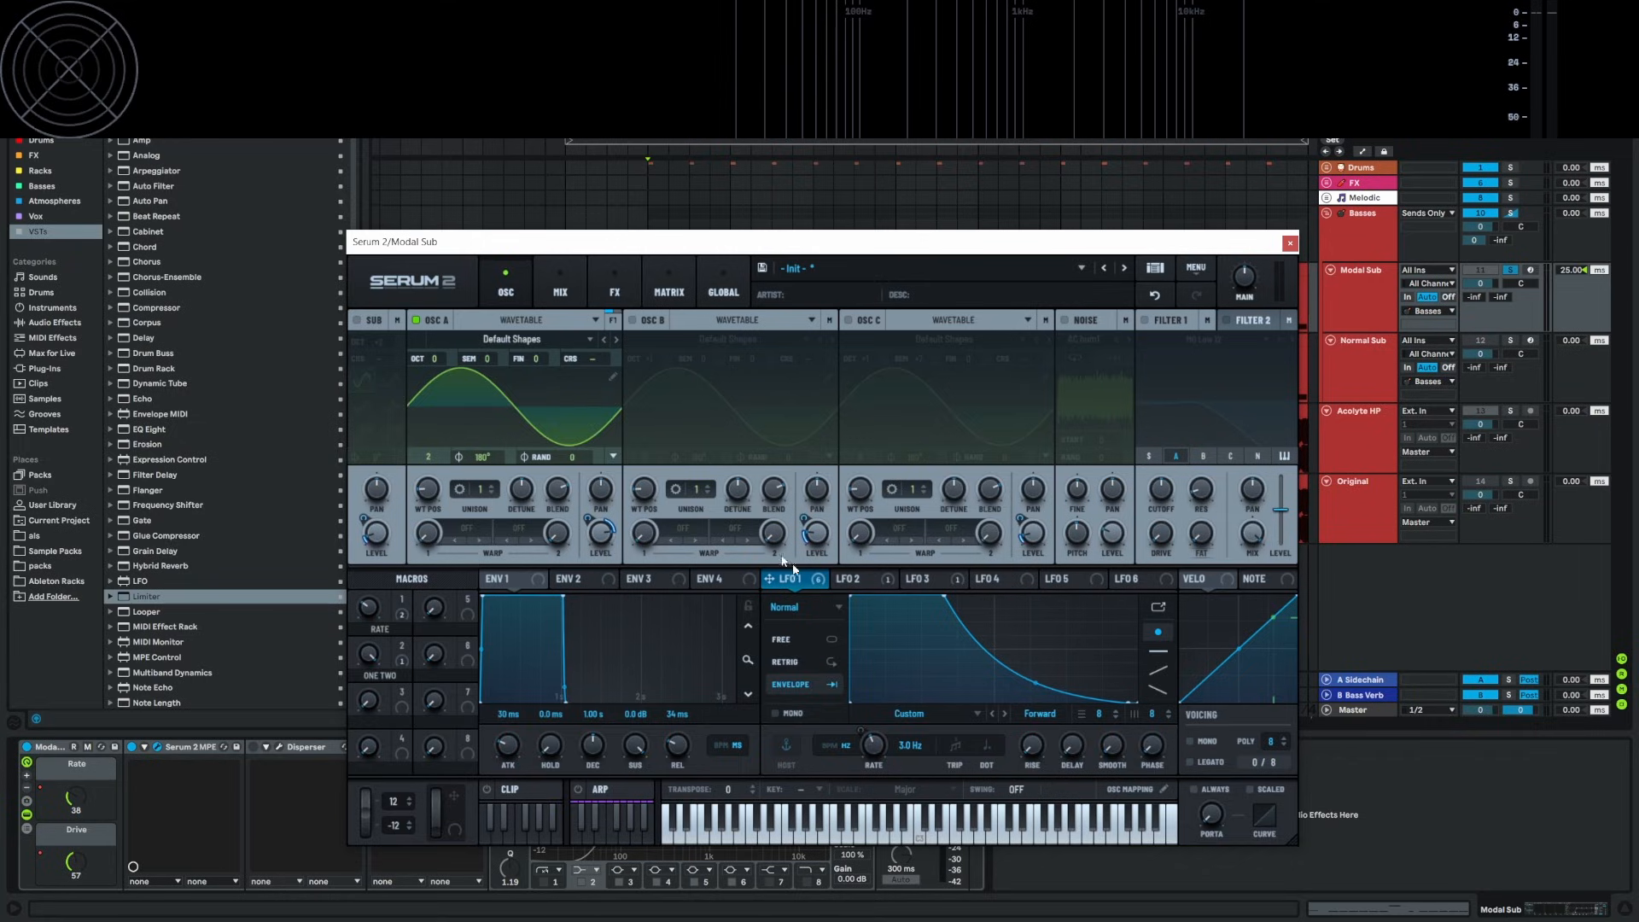
Play the modal sub while reviewing Serum's MIX, FX, LFO 2 and modulation matrix, then close Serum
click(561, 286)
click(614, 286)
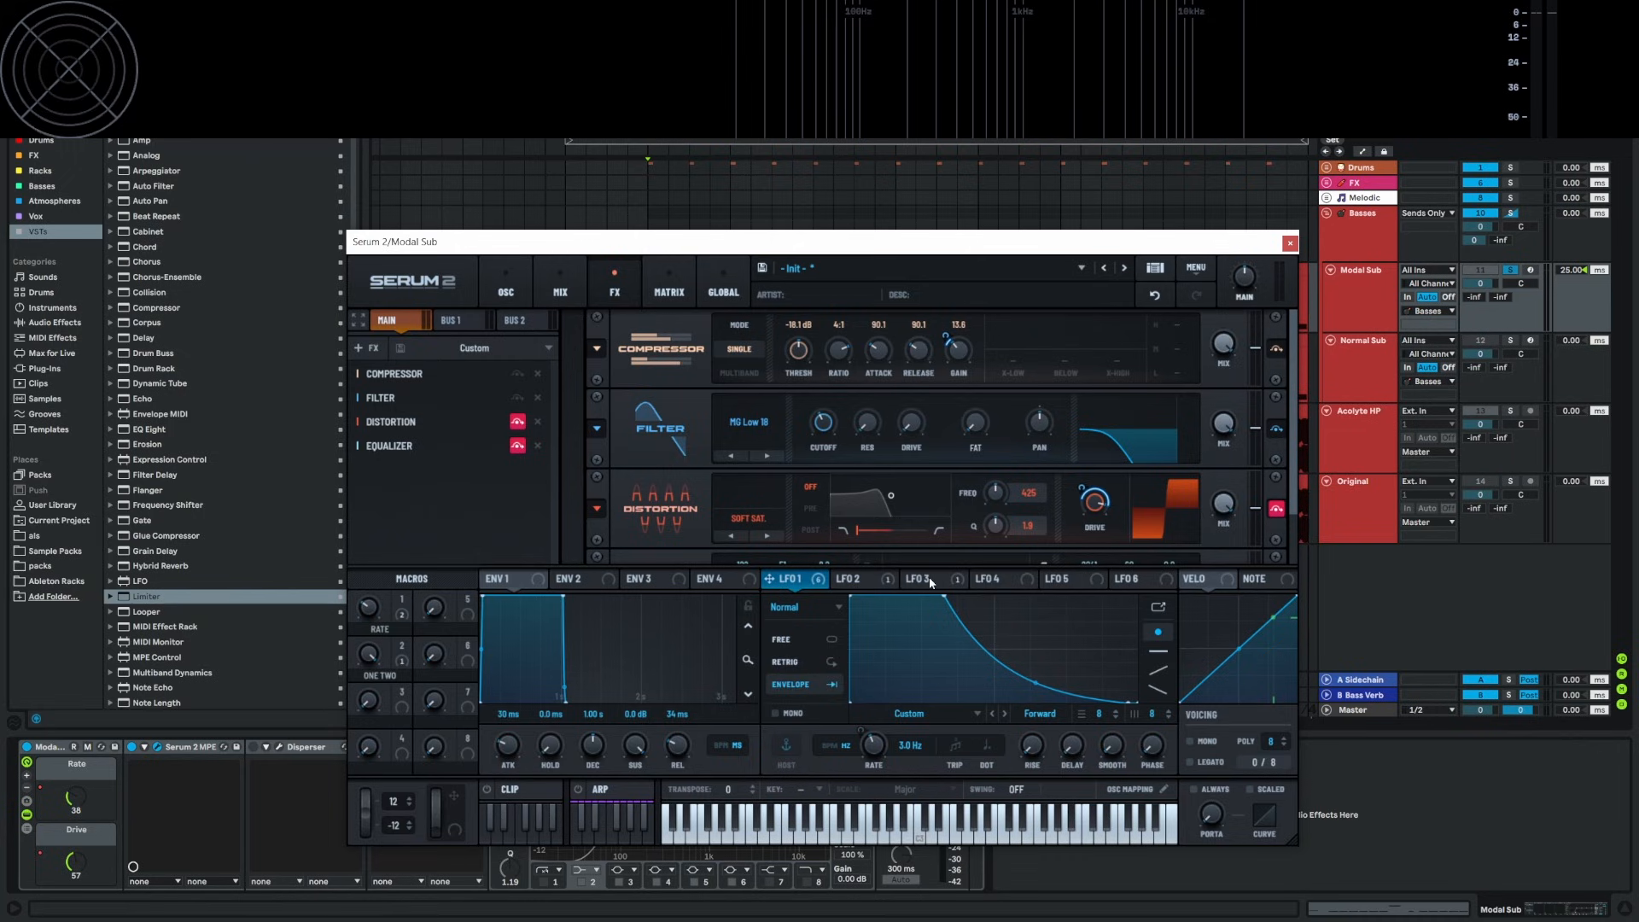
key(space)
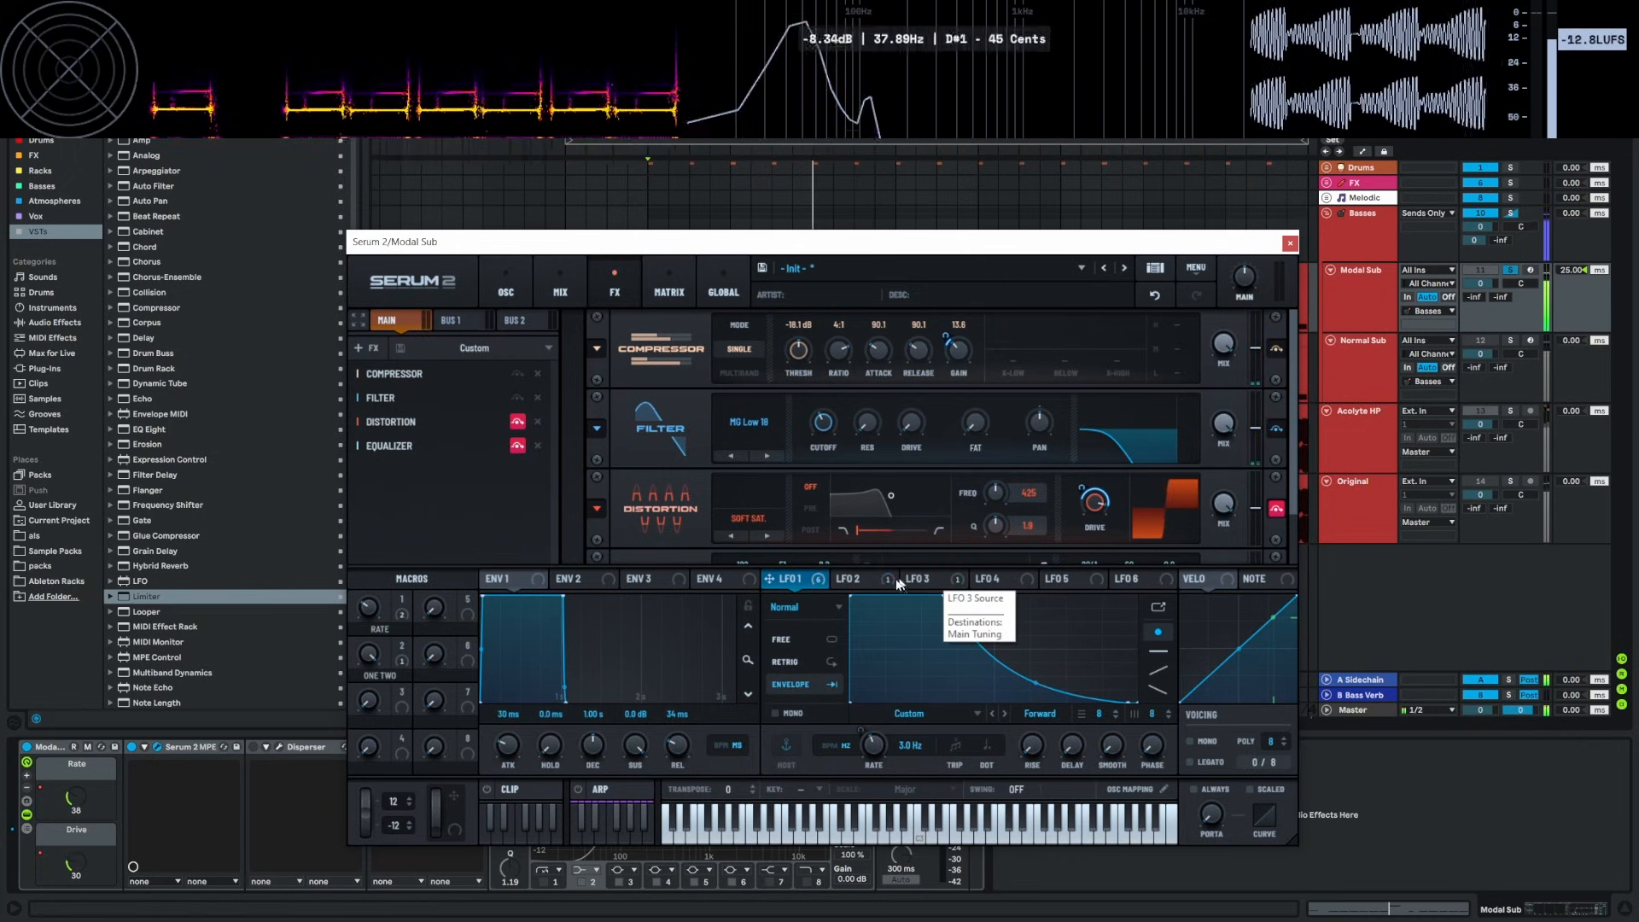
click(850, 581)
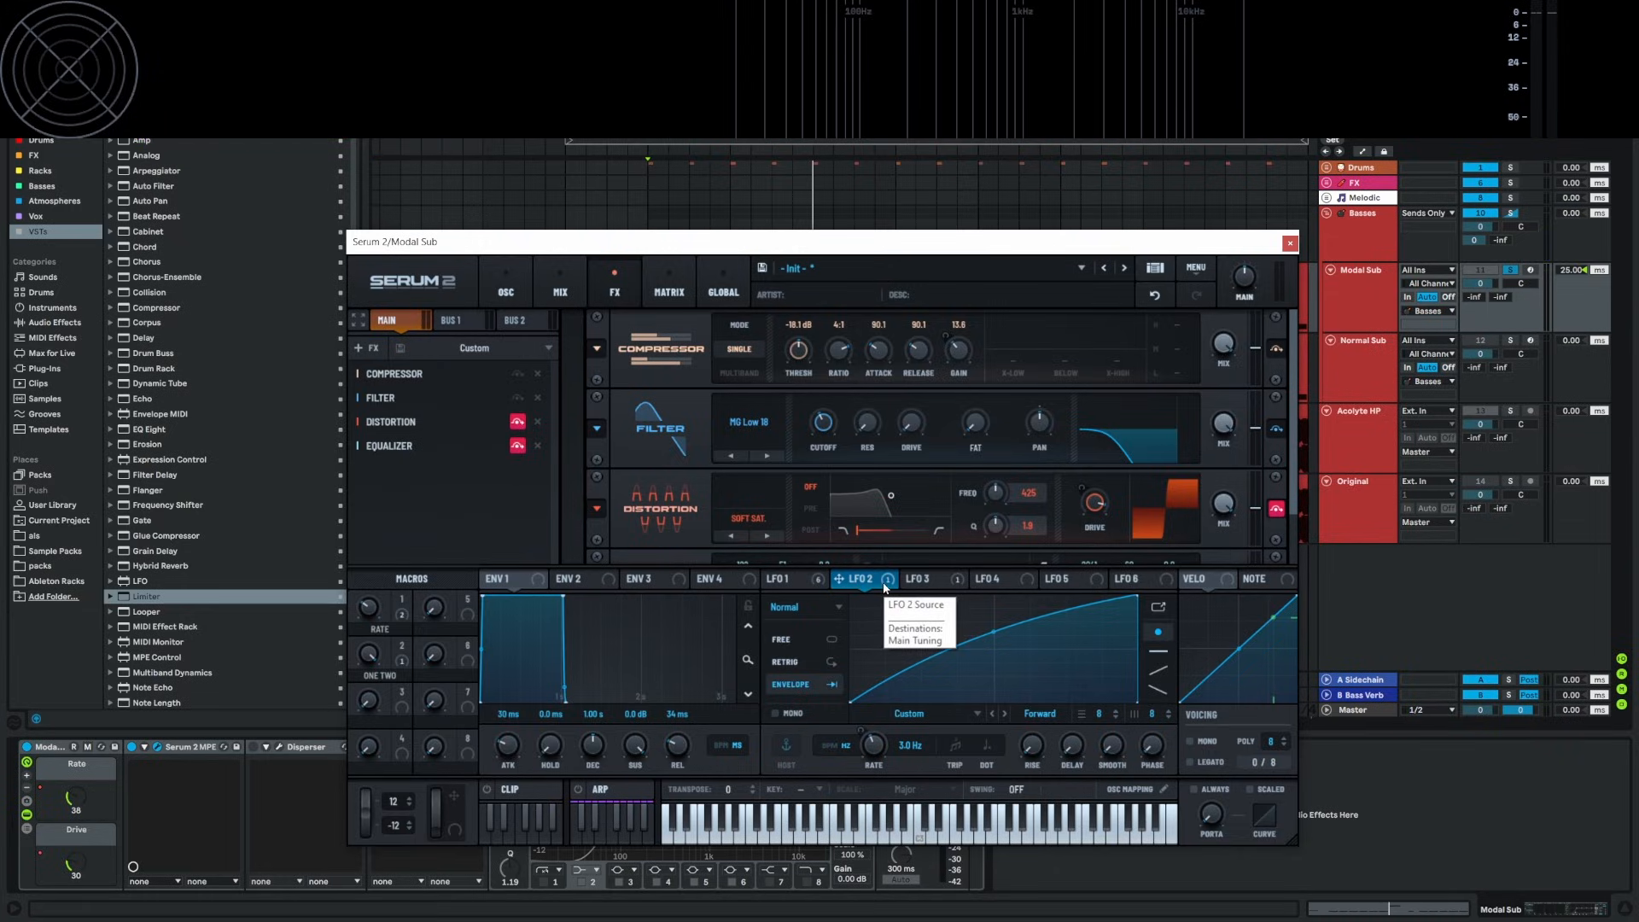
click(666, 293)
scroll(444, 382, up, 3)
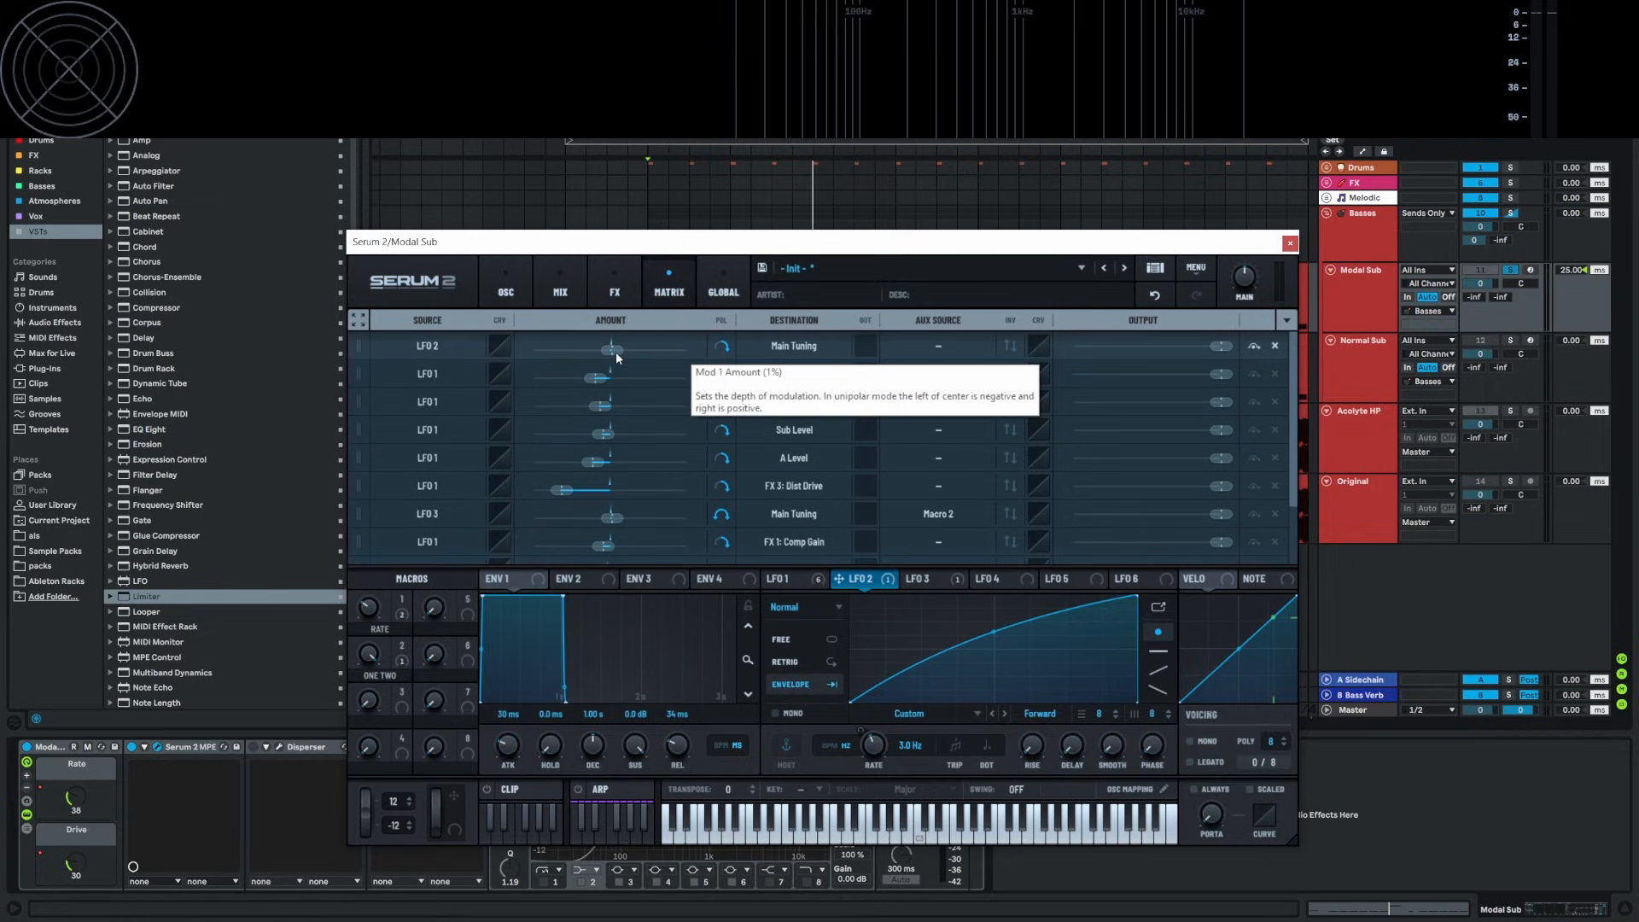
click(1290, 244)
double_click(777, 275)
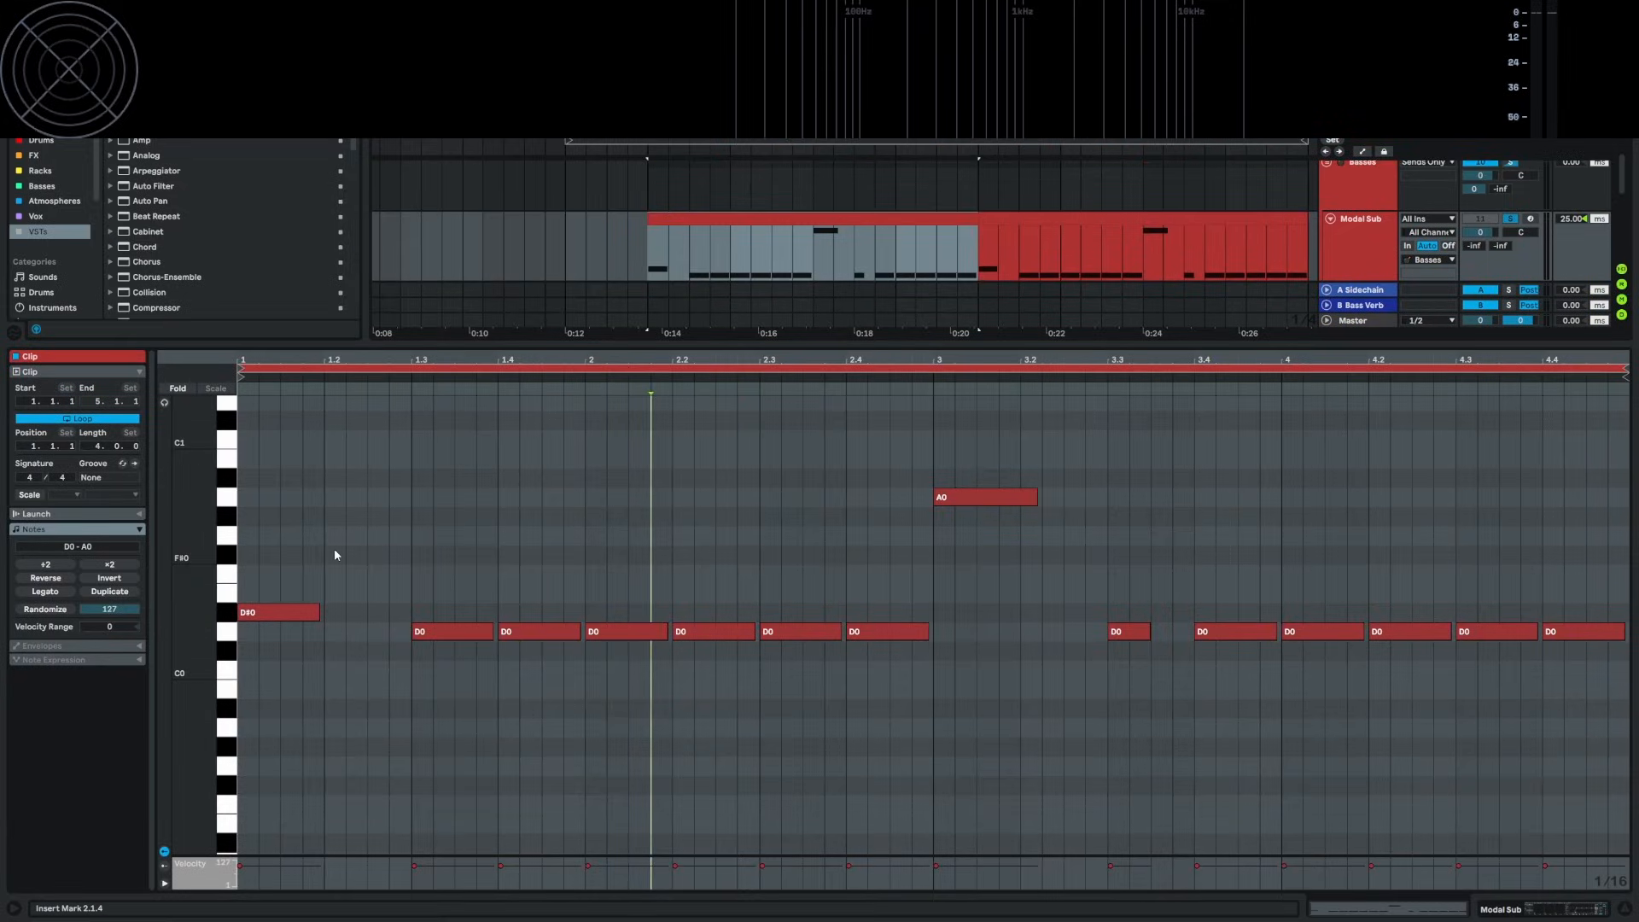
drag(315, 523, 886, 822)
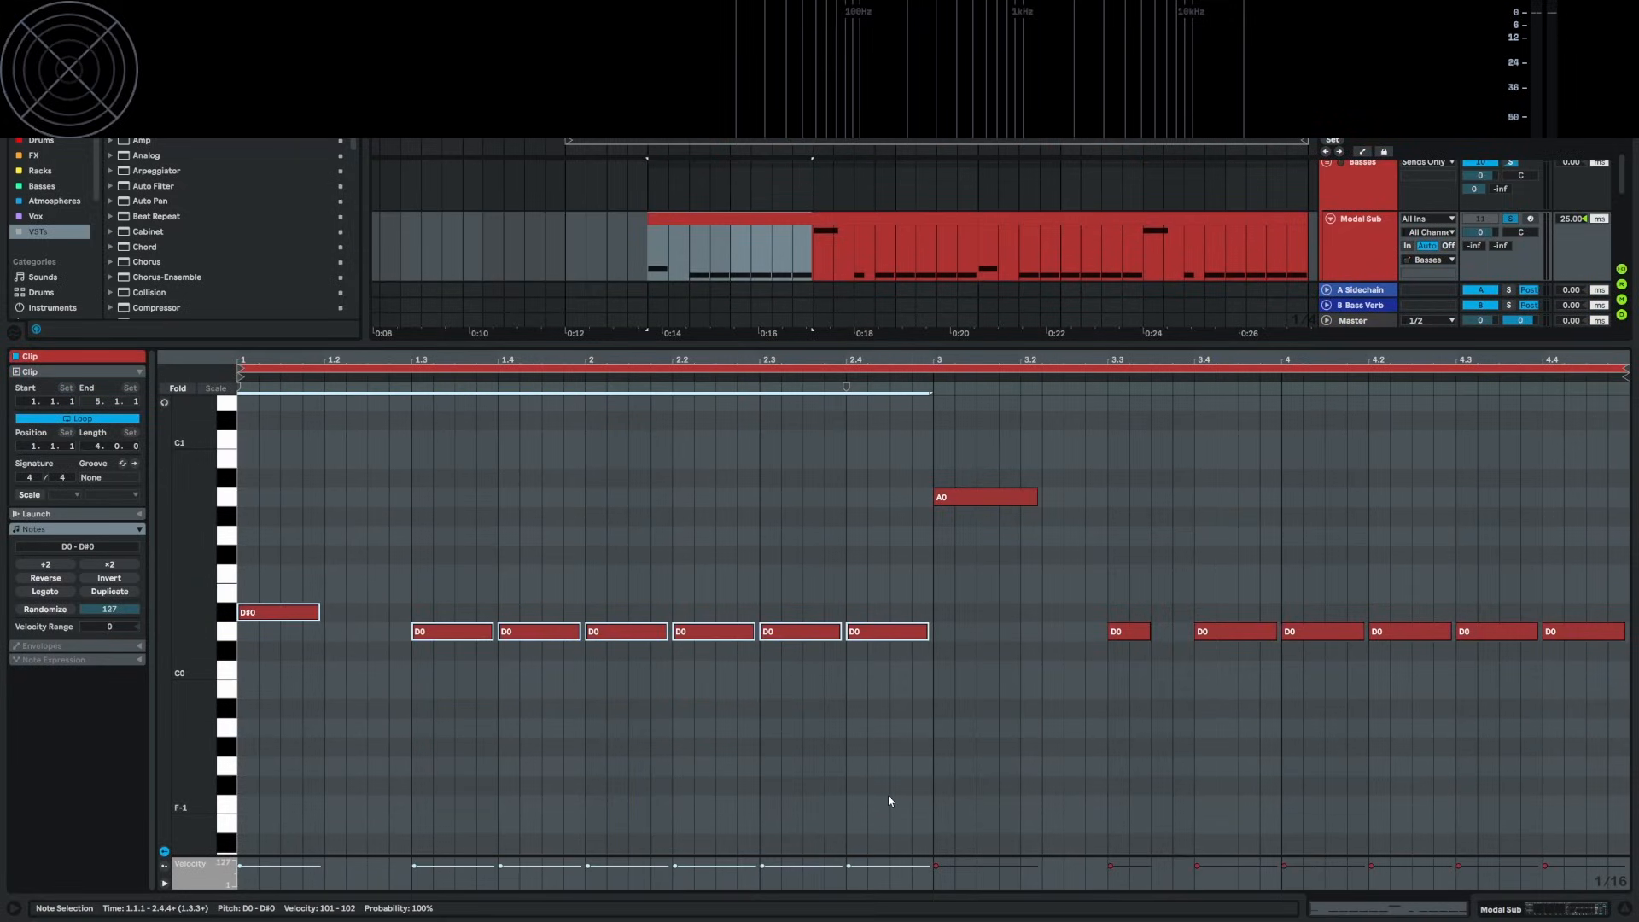
key(Up)
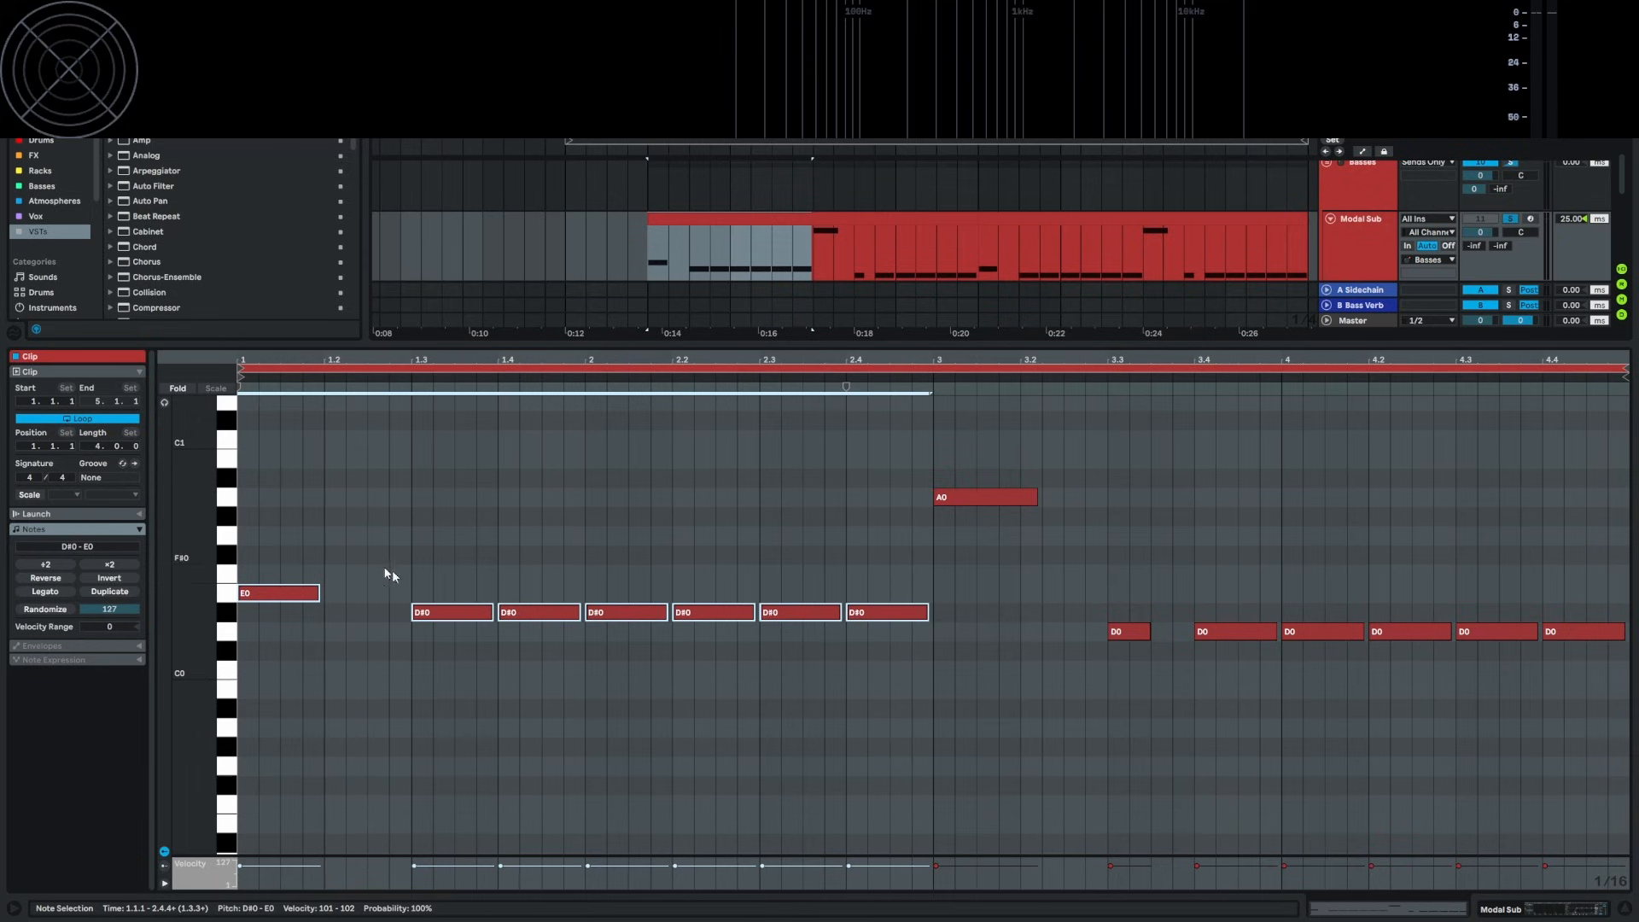
key(Down)
click(602, 563)
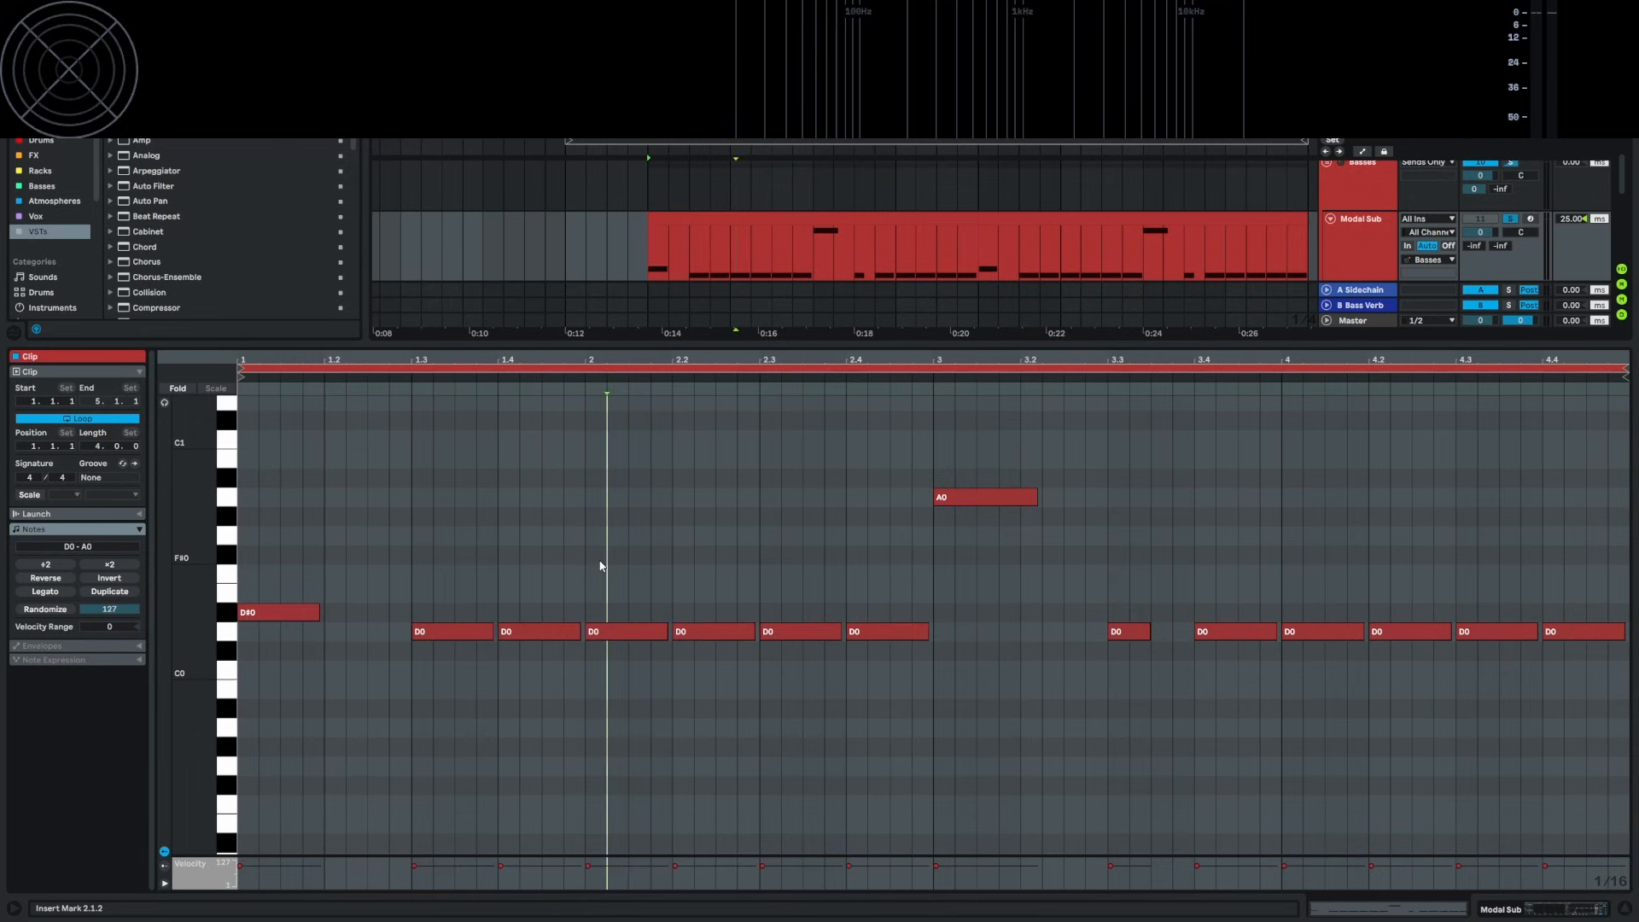
key(shift+Tab)
Set playback to the clip start and open Serum 2, checking LFO 3 then LFO 1
click(652, 301)
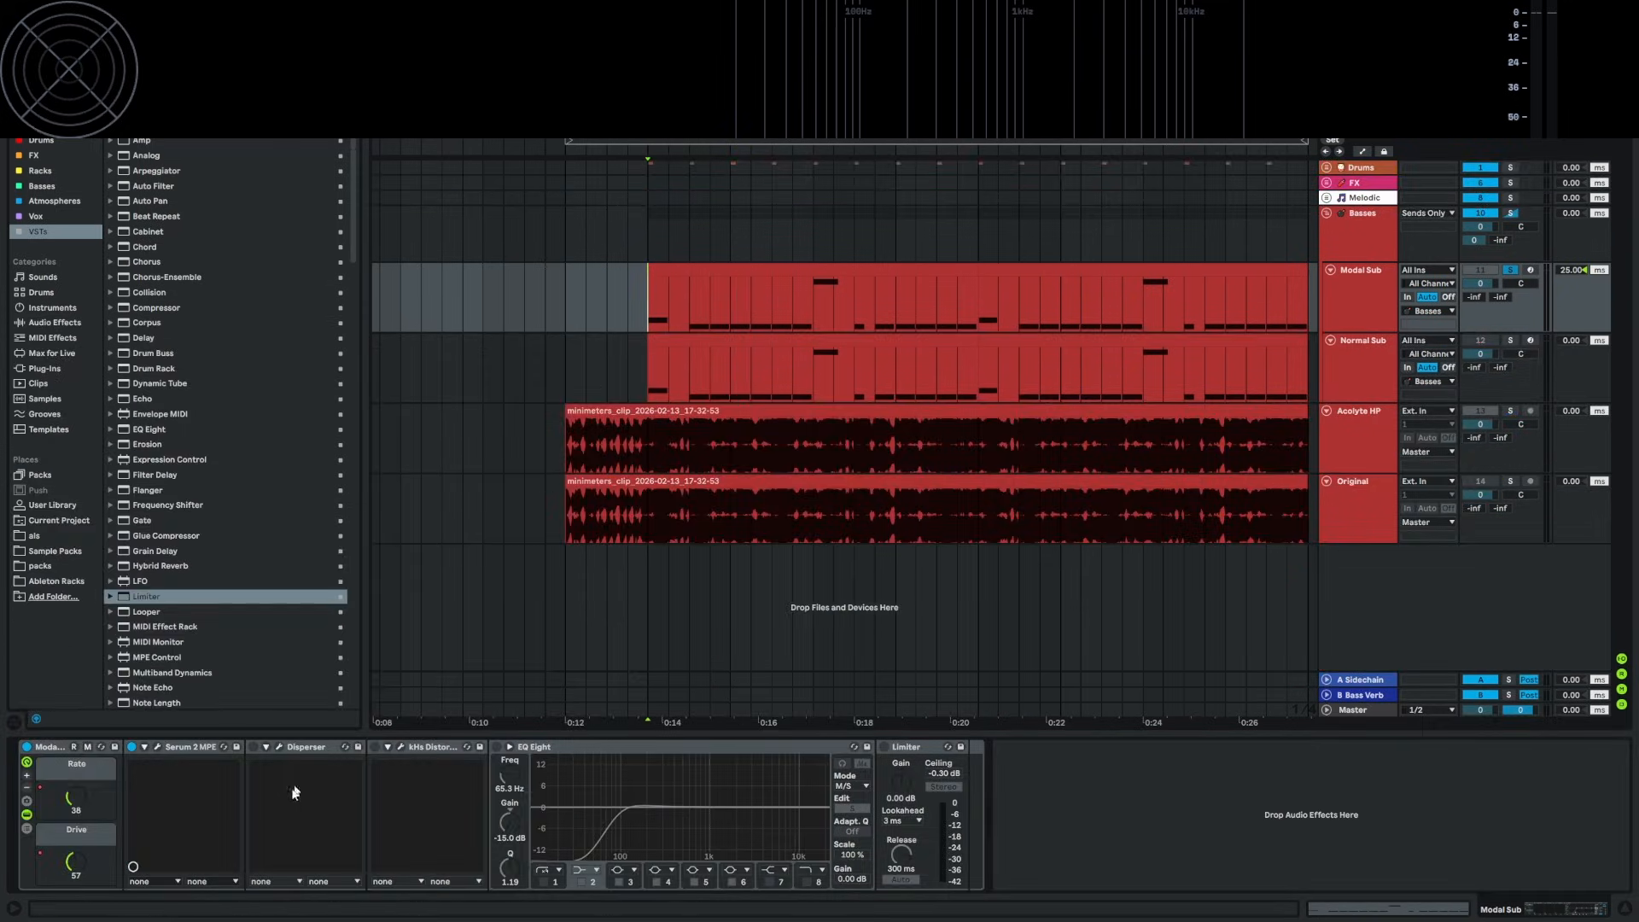
click(156, 748)
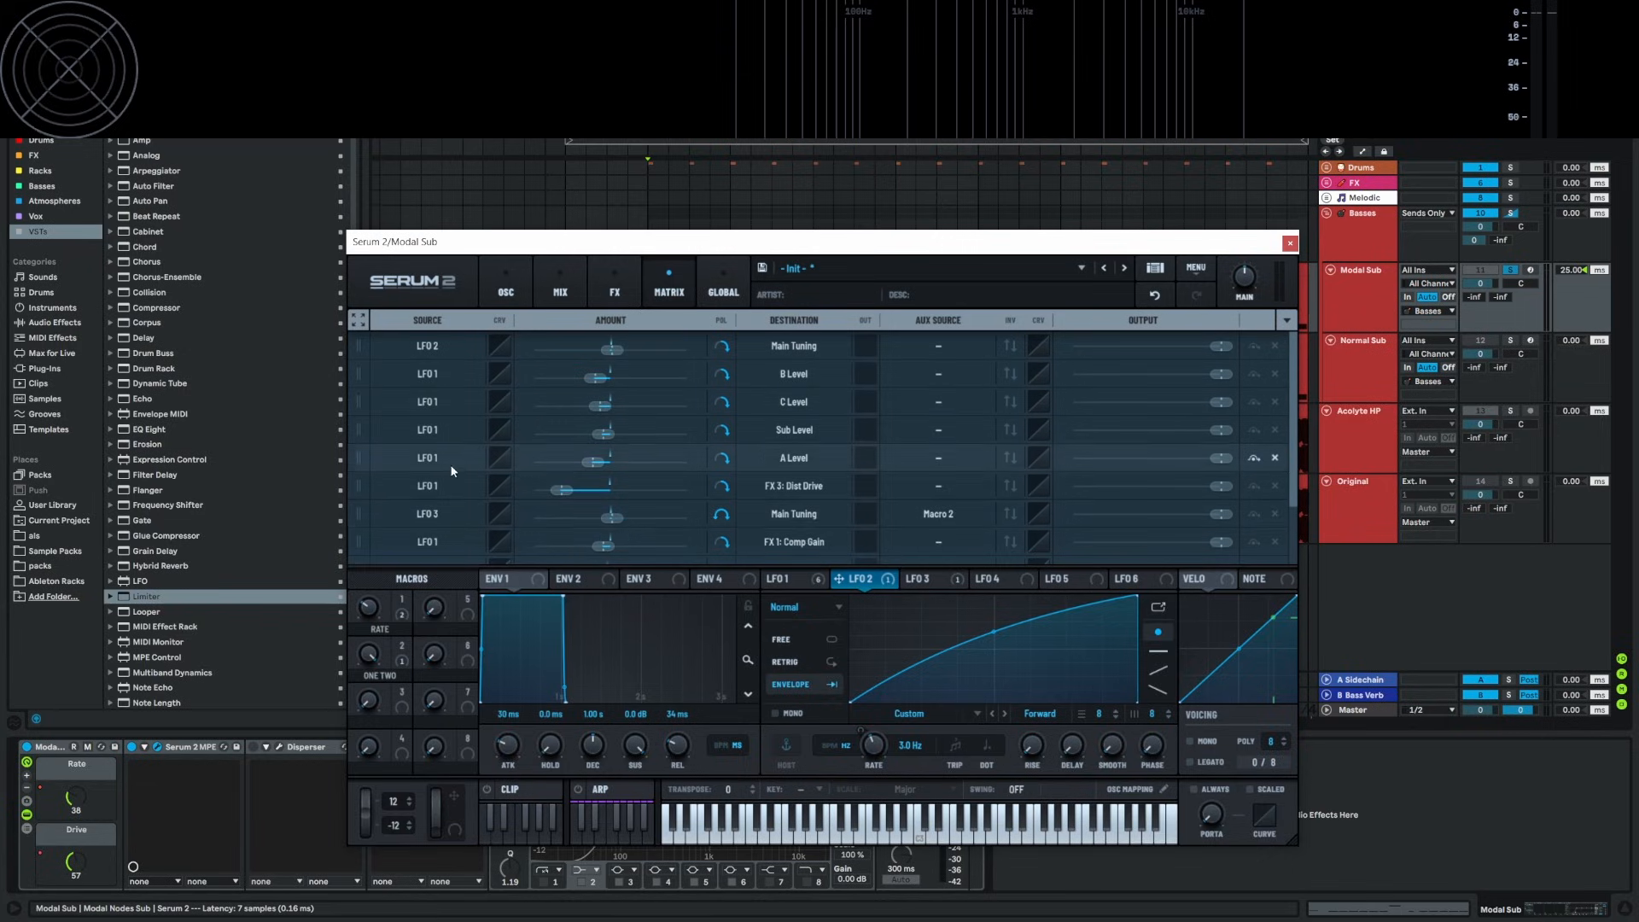
click(931, 579)
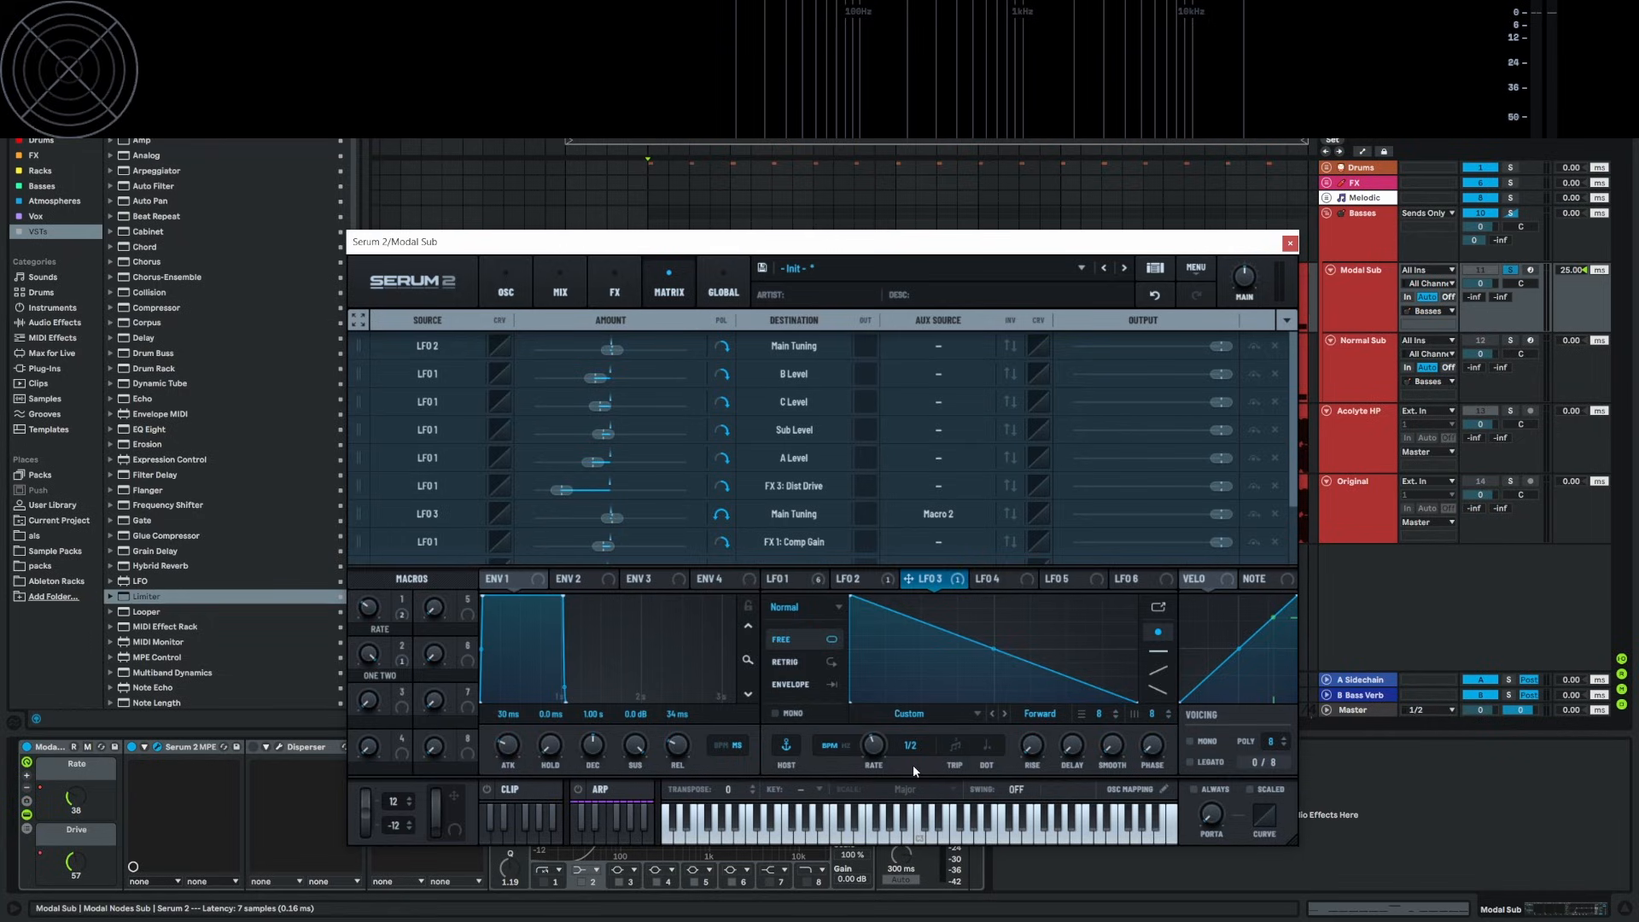
click(790, 579)
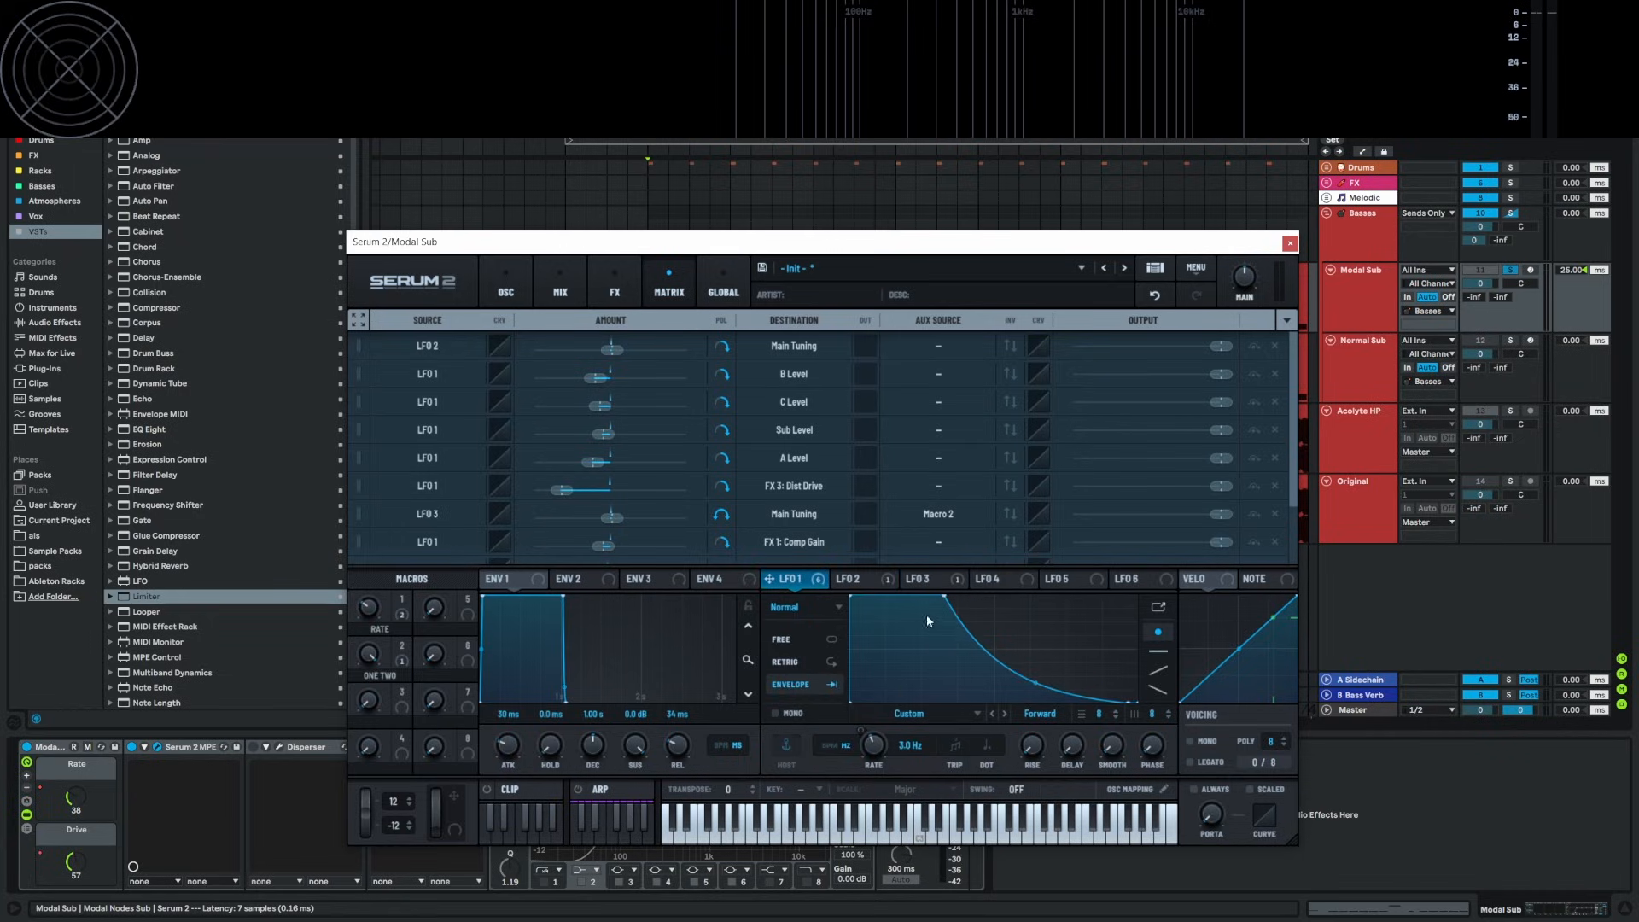
Close Serum and play the soloed Original reference from just past 0:14
click(939, 581)
click(1290, 243)
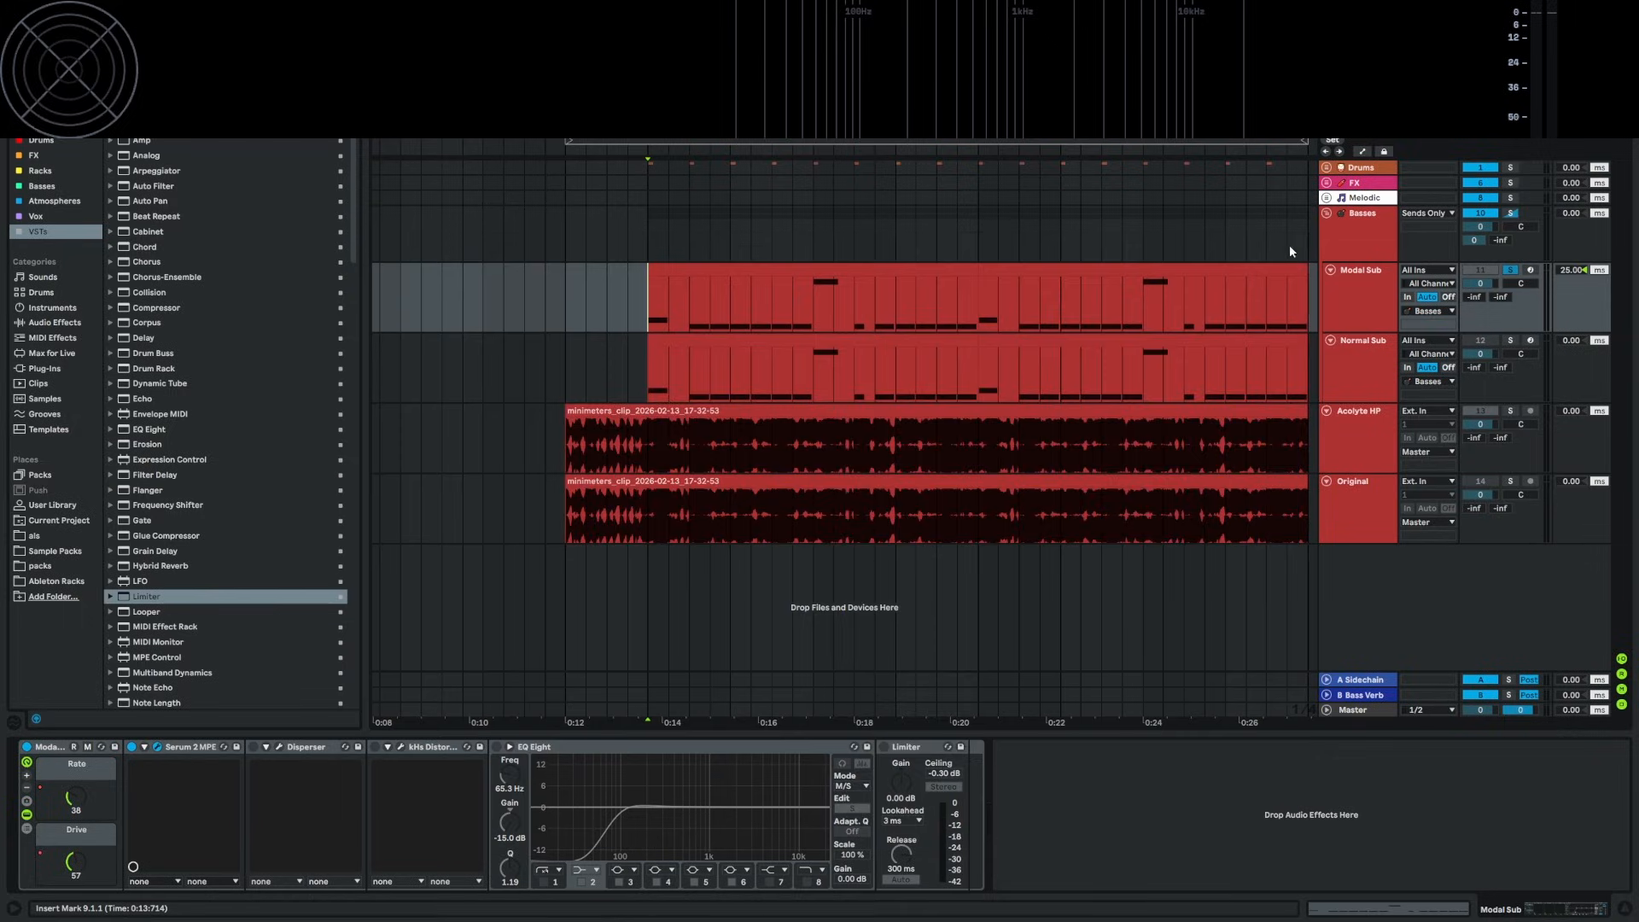
click(692, 308)
click(1510, 482)
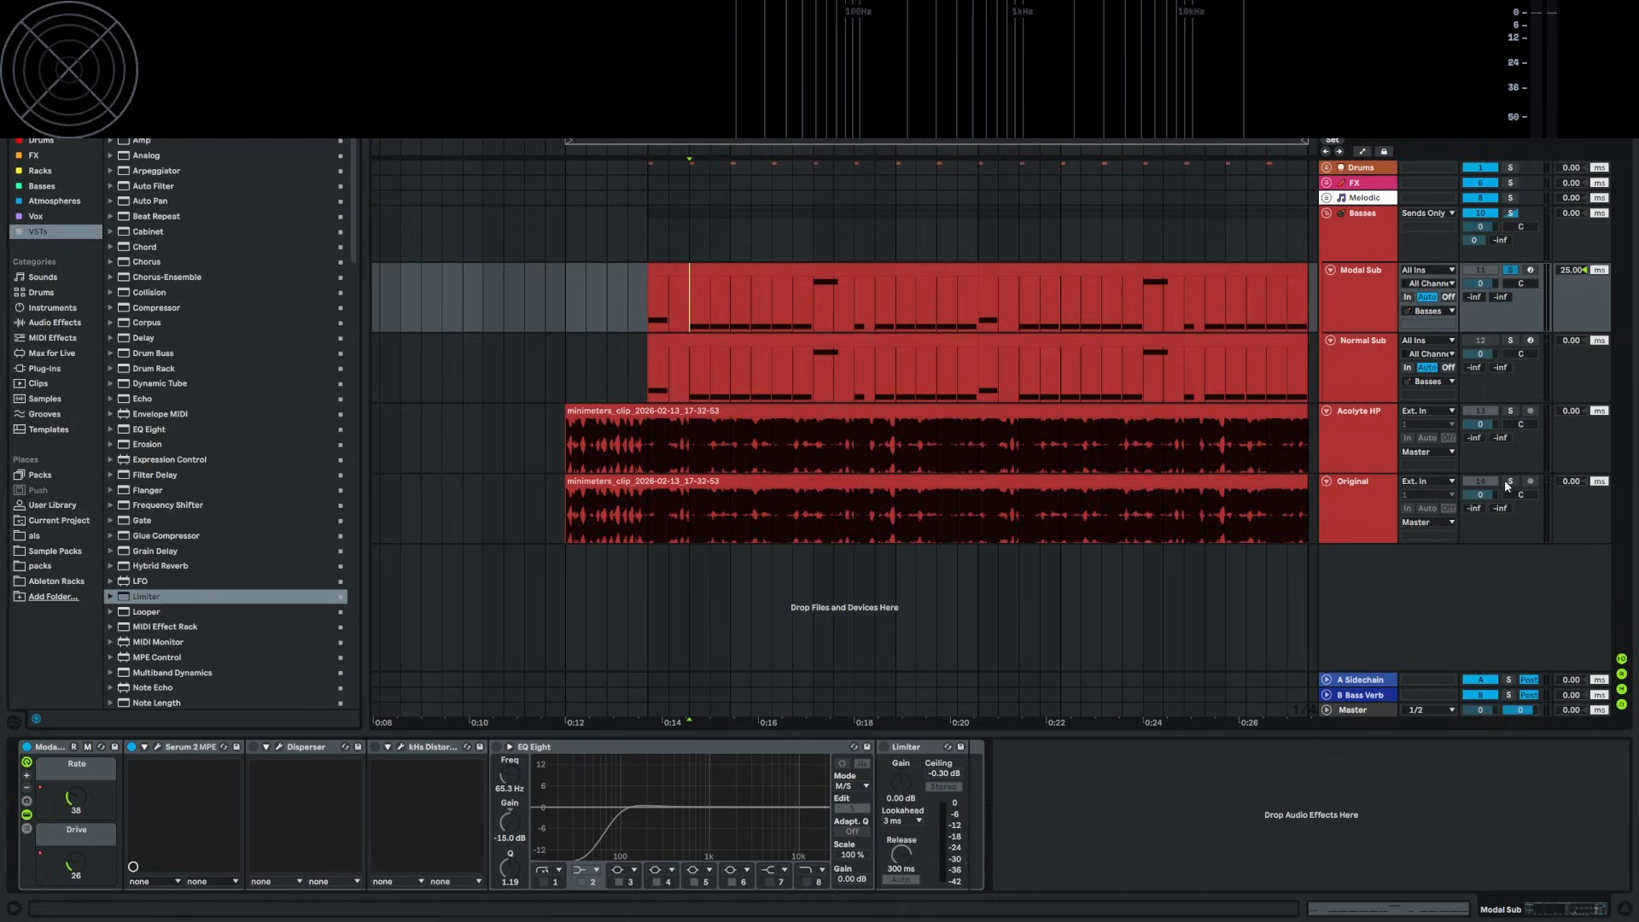
click(694, 511)
key(space)
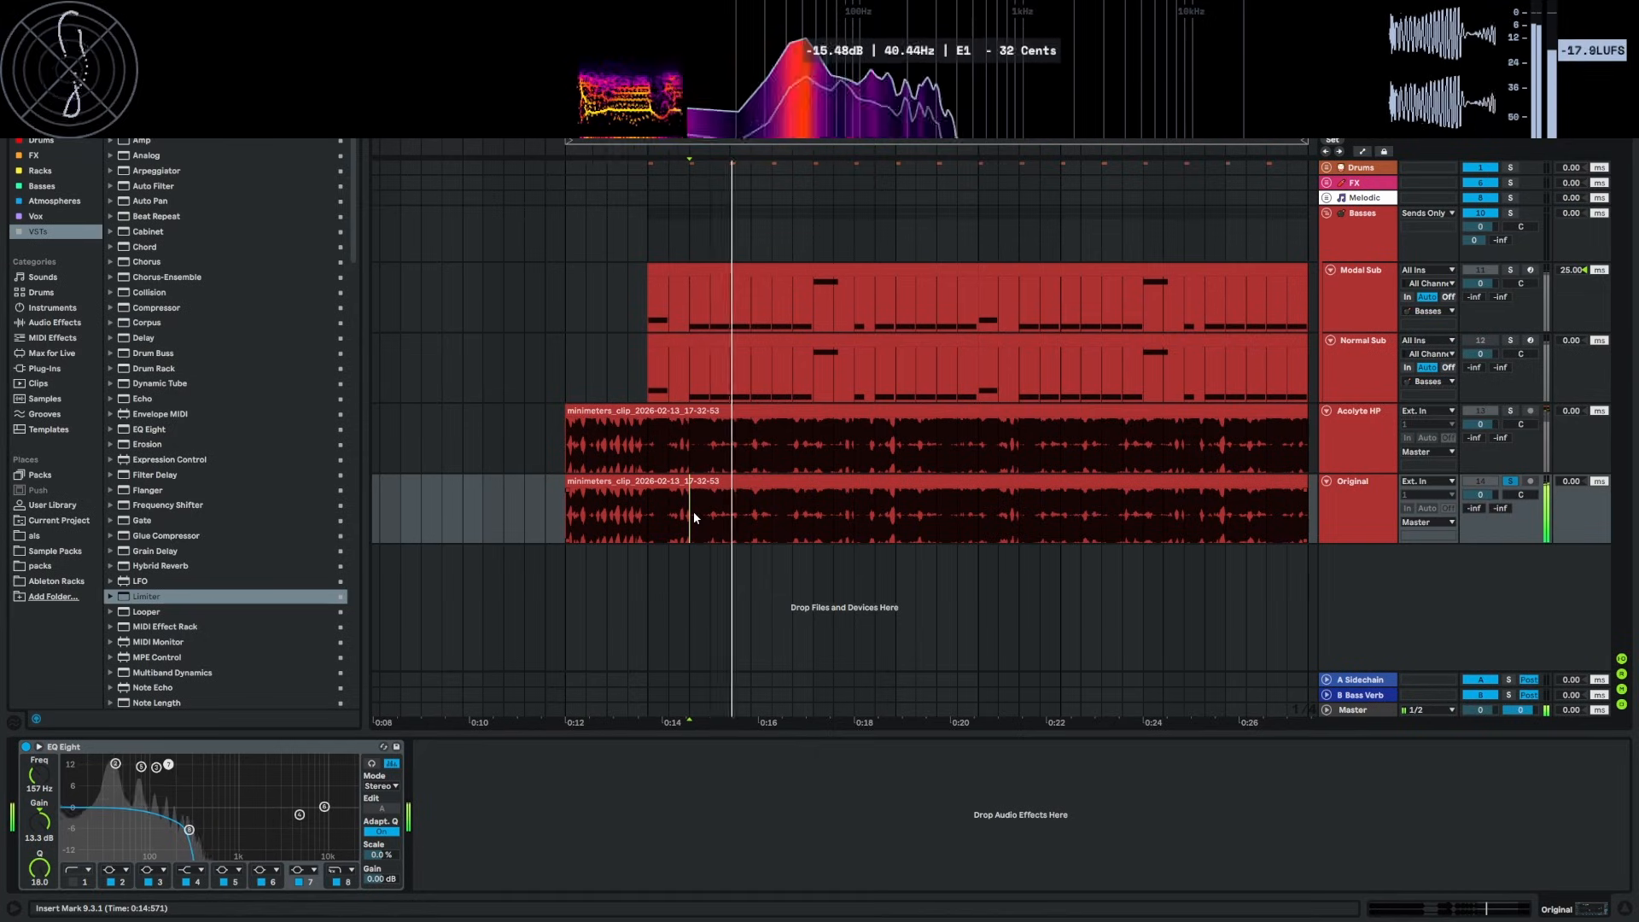
Solo Modal Sub instead, stop playback, and reopen its Serum 2 window
click(1513, 272)
key(space)
click(688, 296)
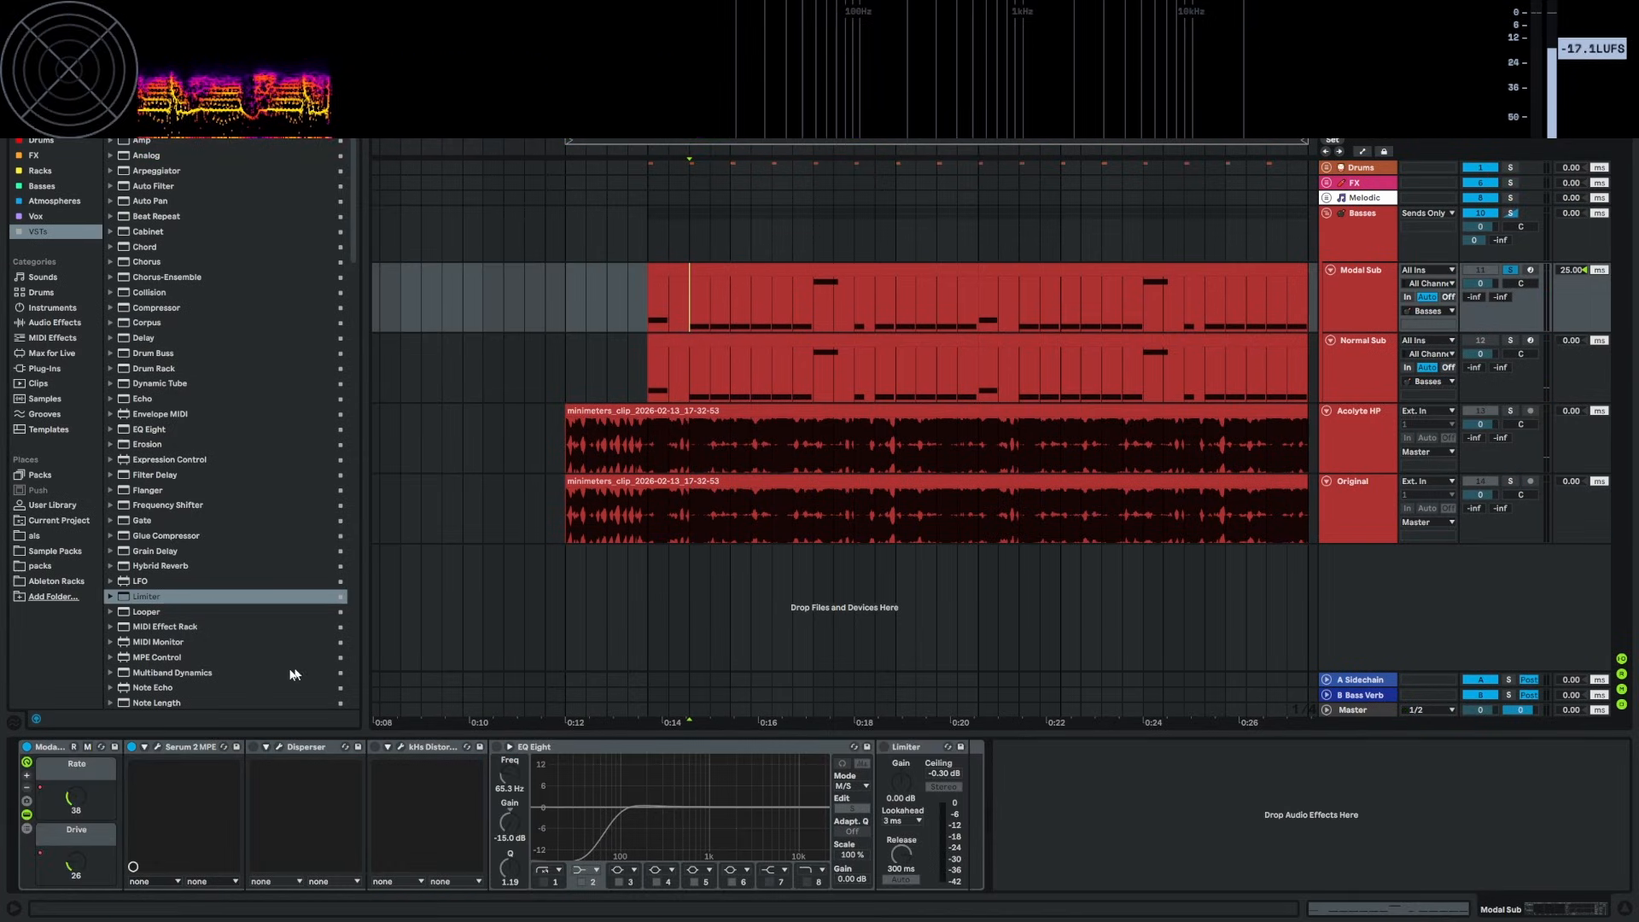
click(158, 747)
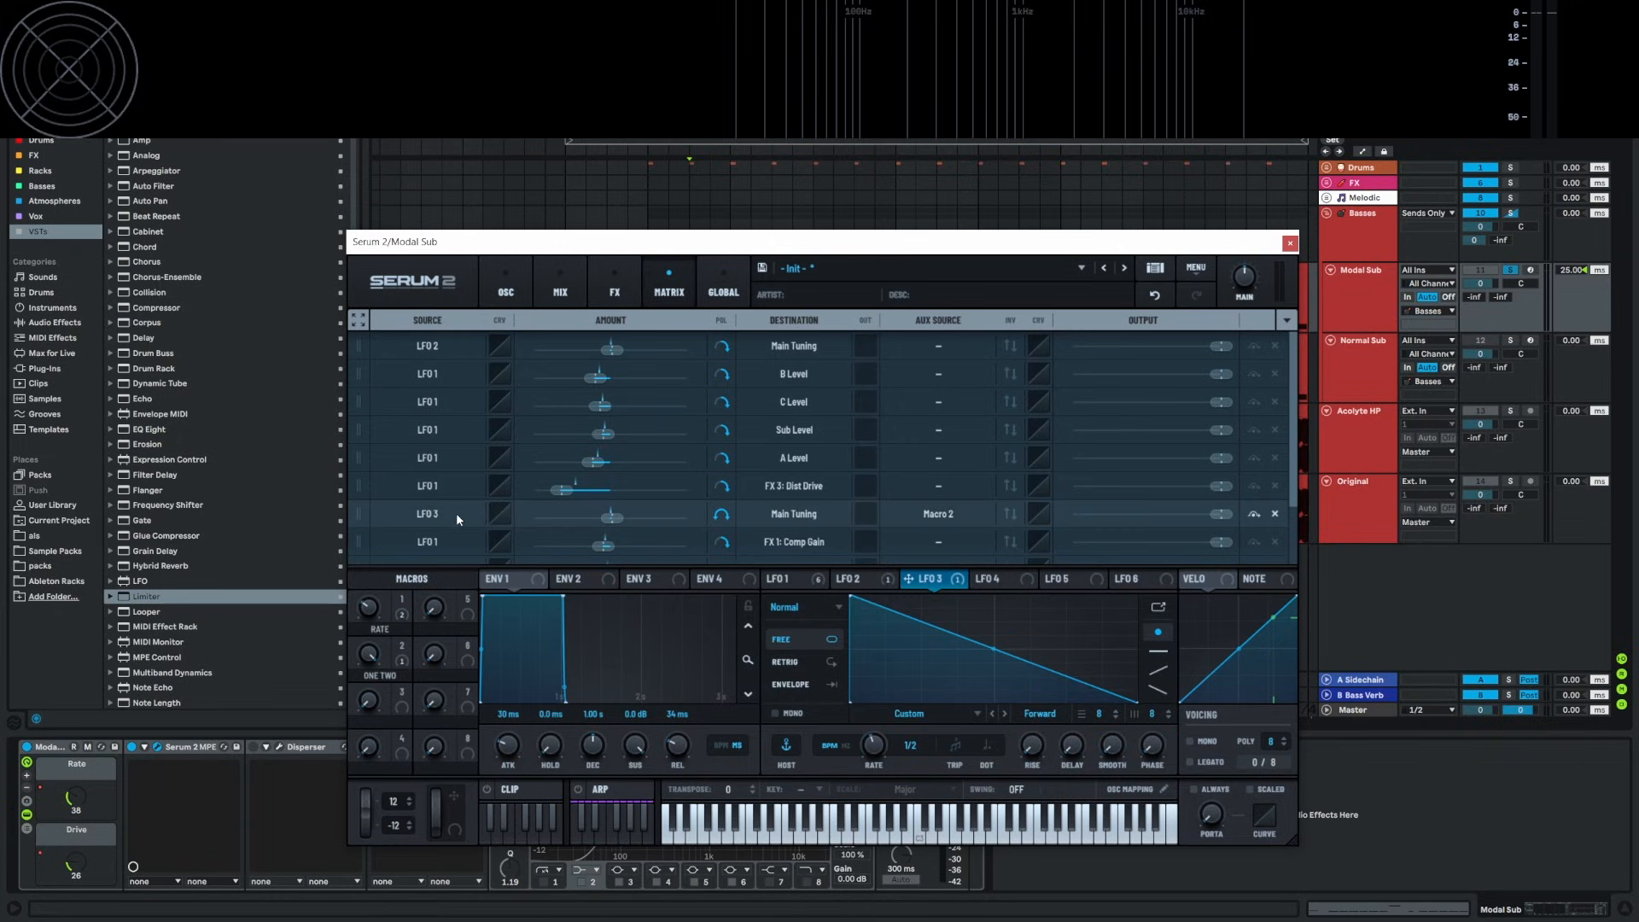
Set the LFO 3 to Main Tuning matrix routing to bipolar, then reopen Serum from the clip start
click(724, 515)
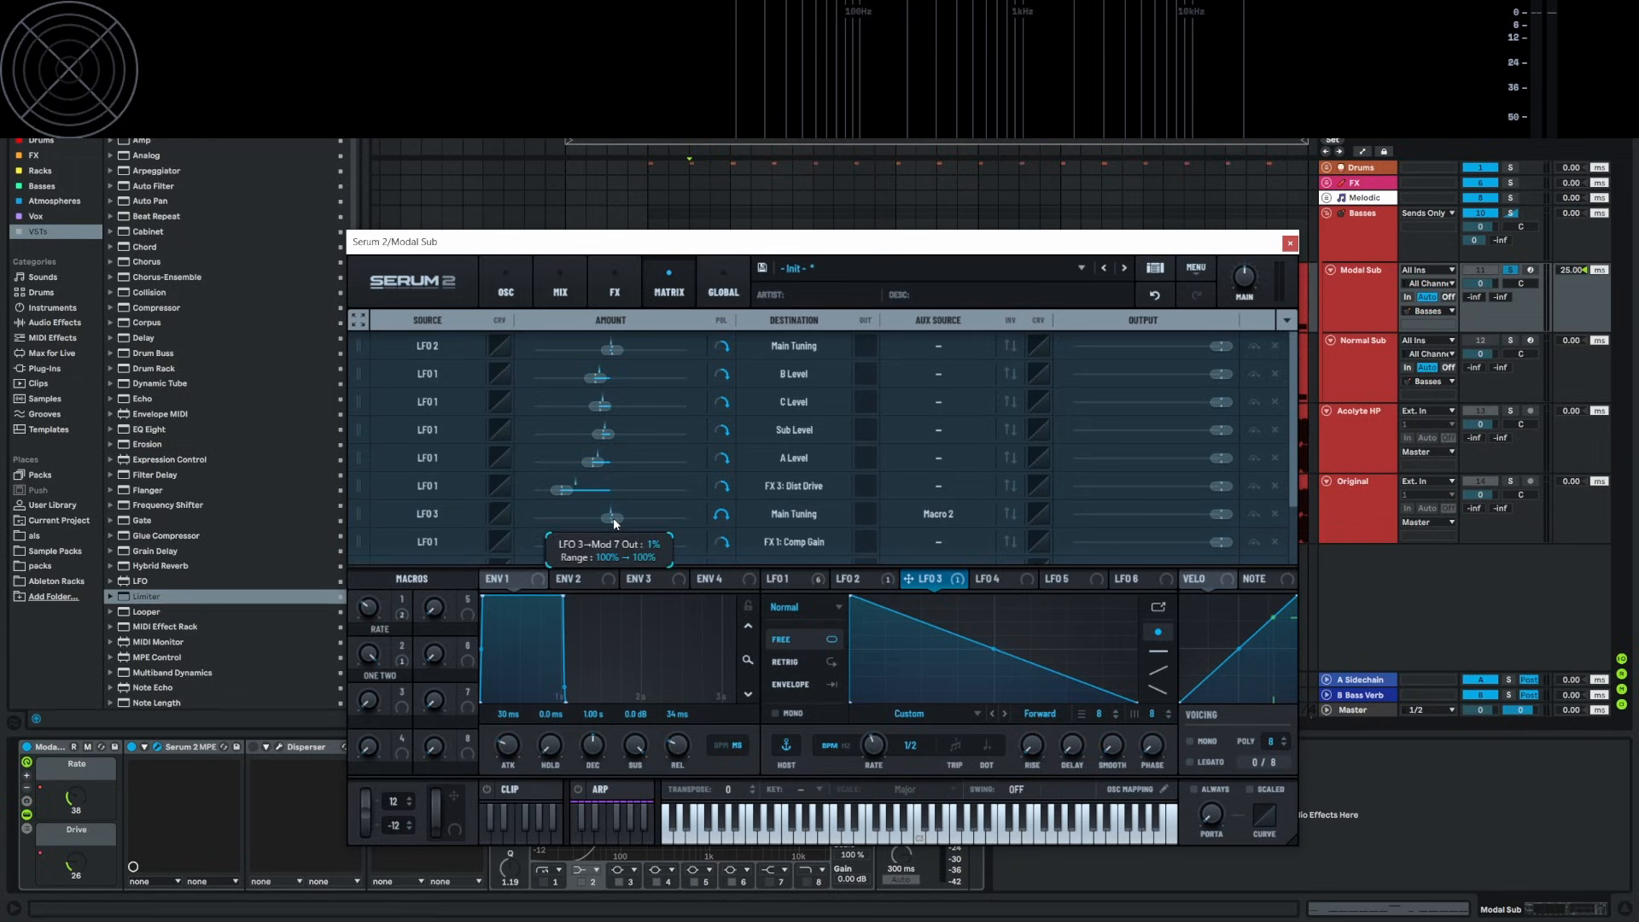
click(810, 579)
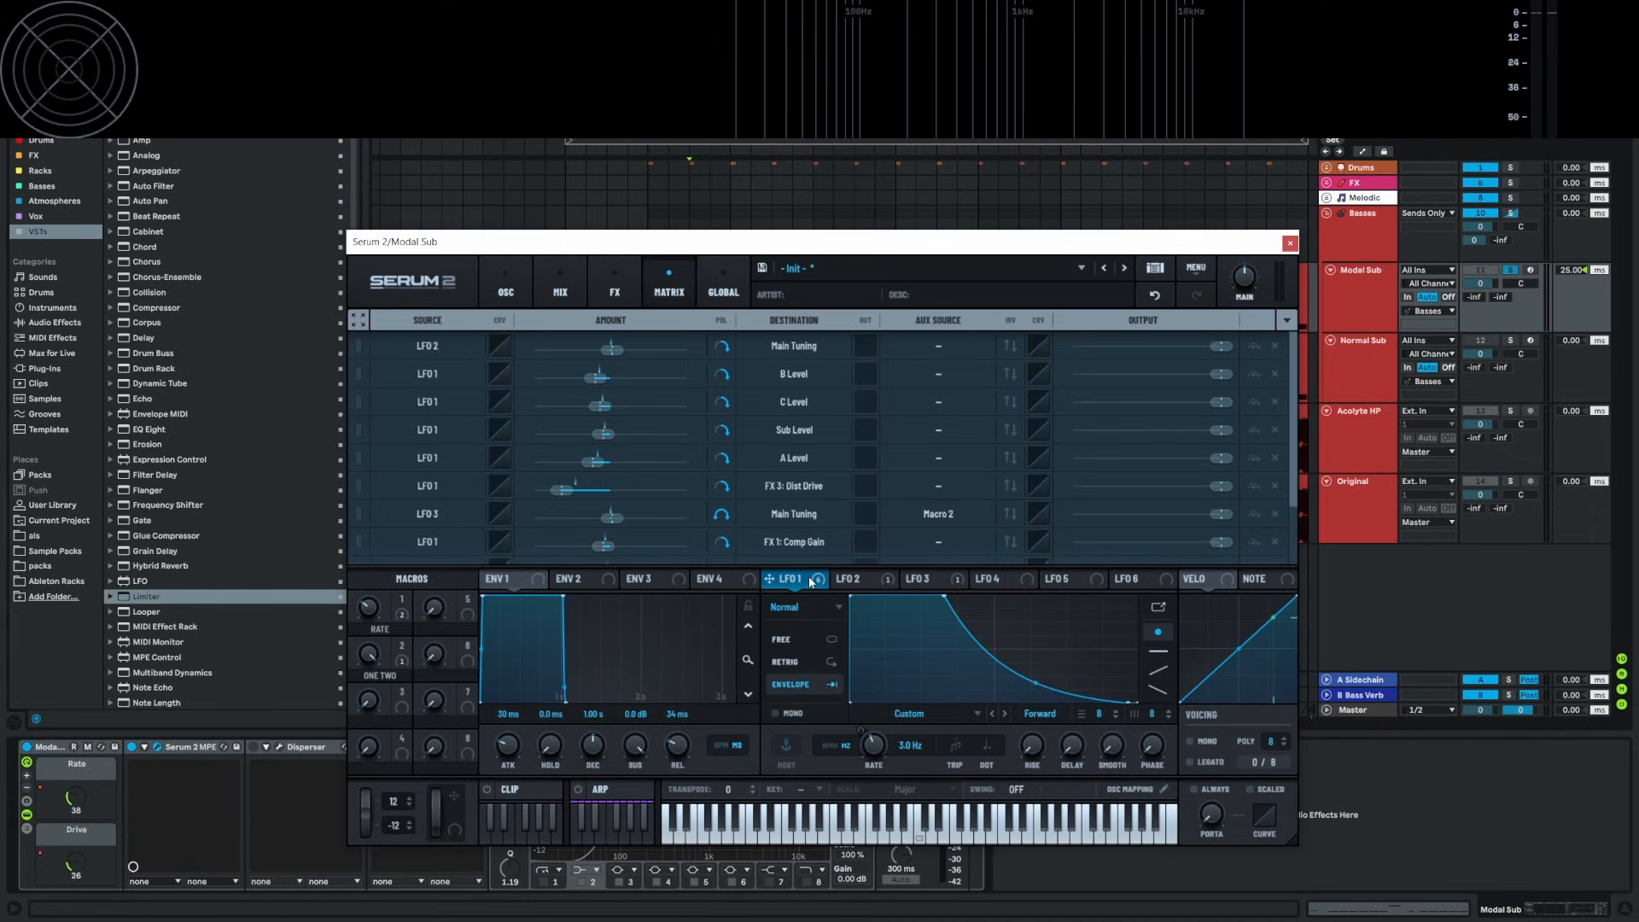
click(1290, 243)
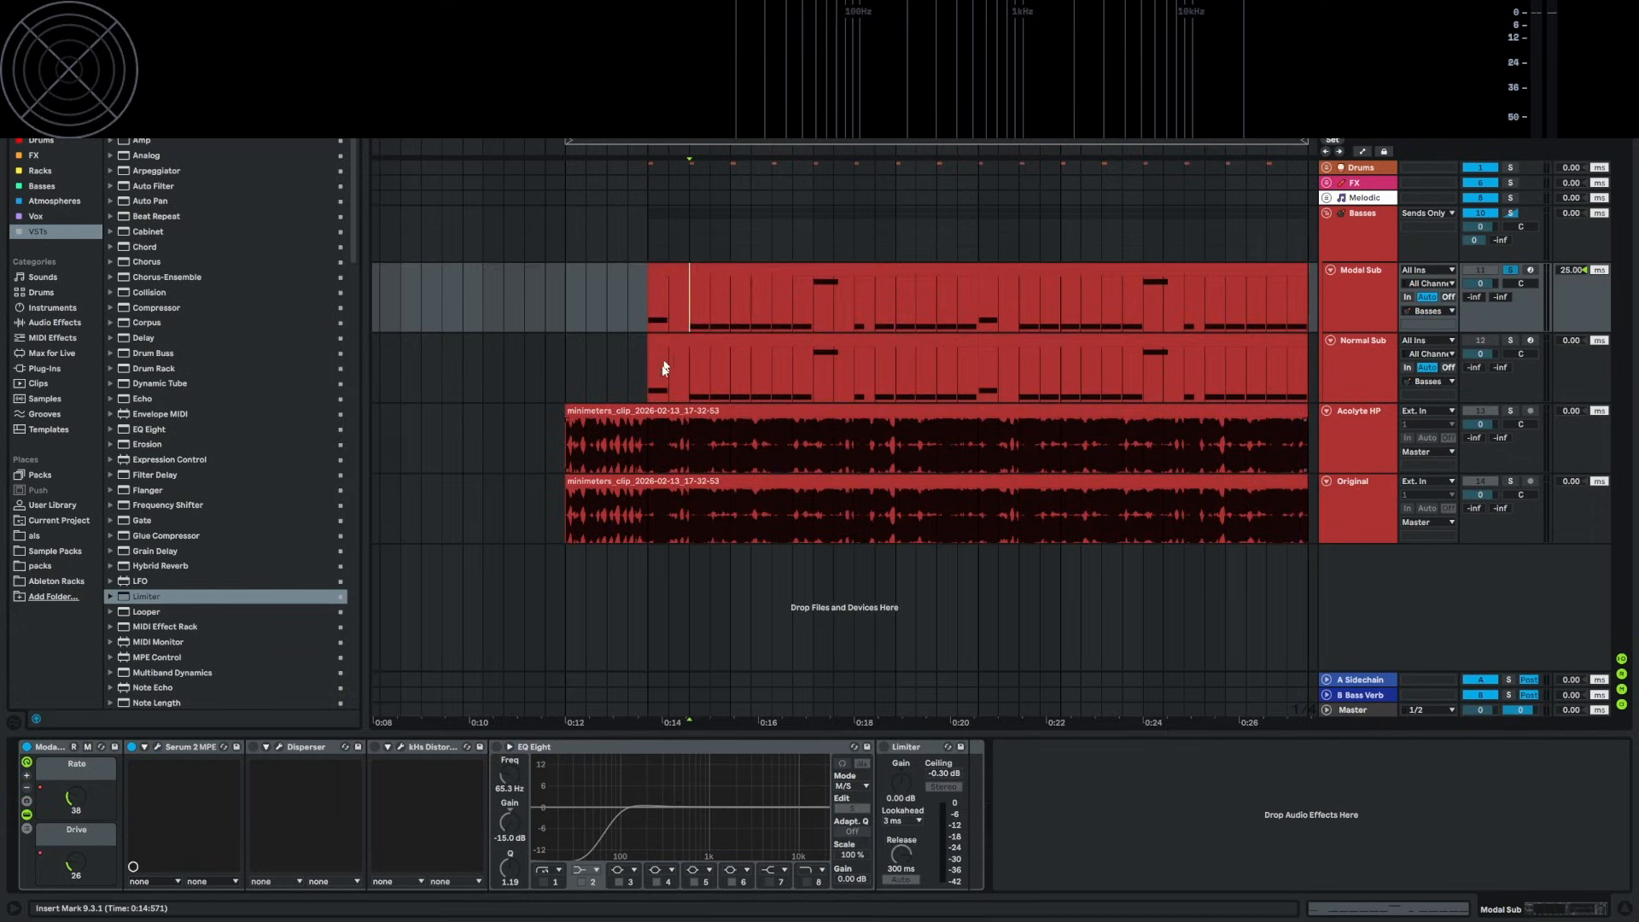
click(648, 303)
click(157, 748)
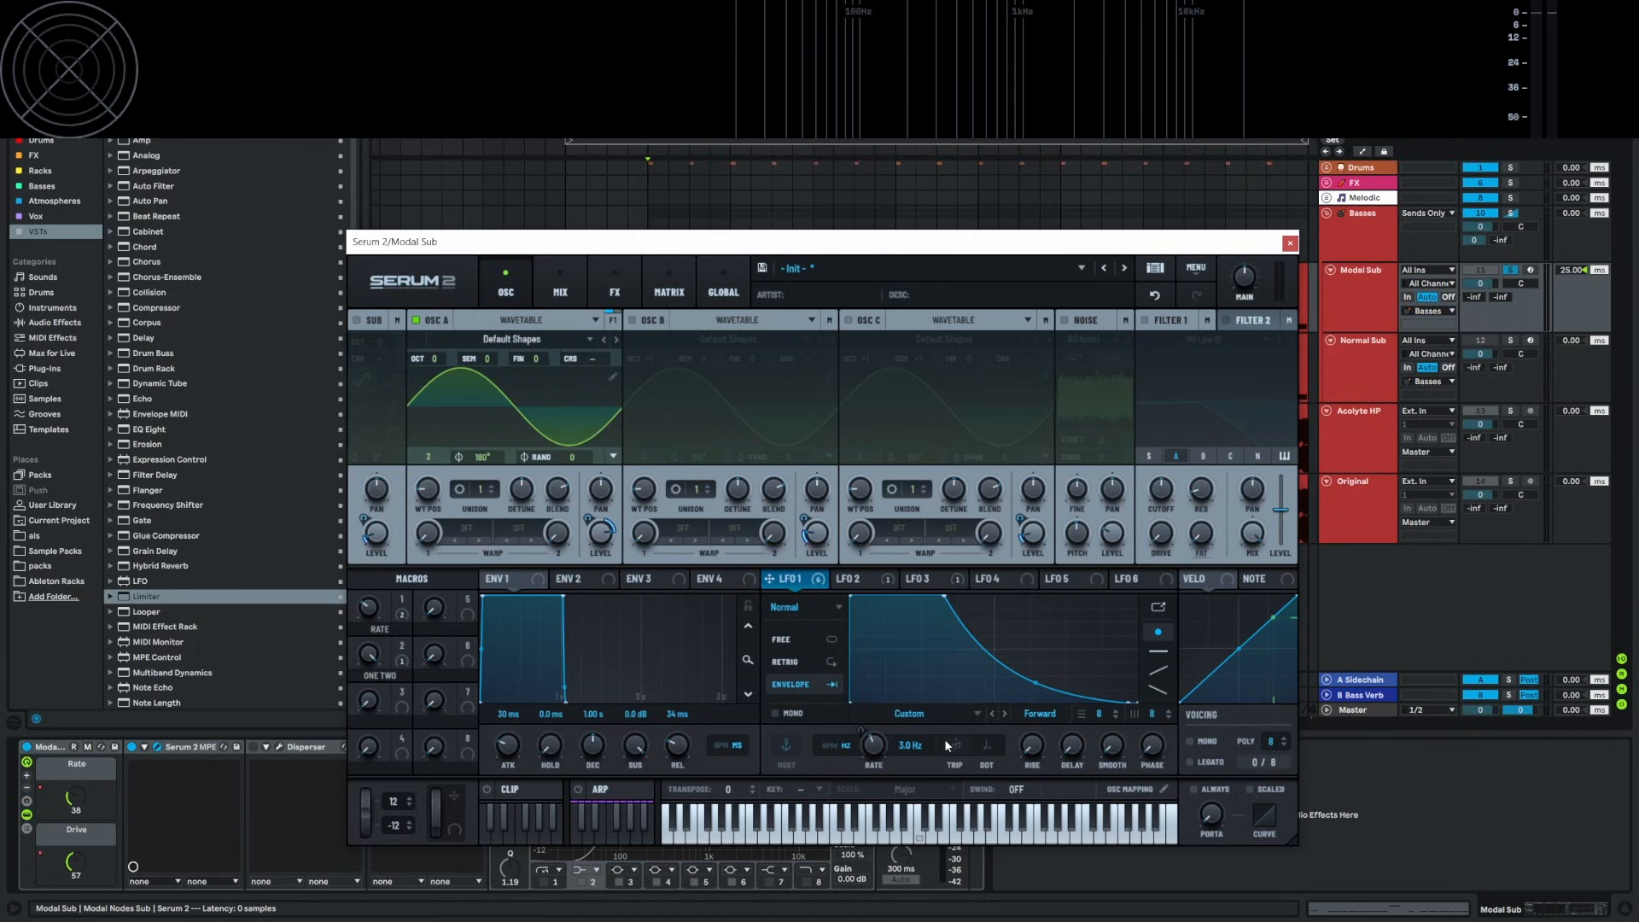
mouse_move(888, 732)
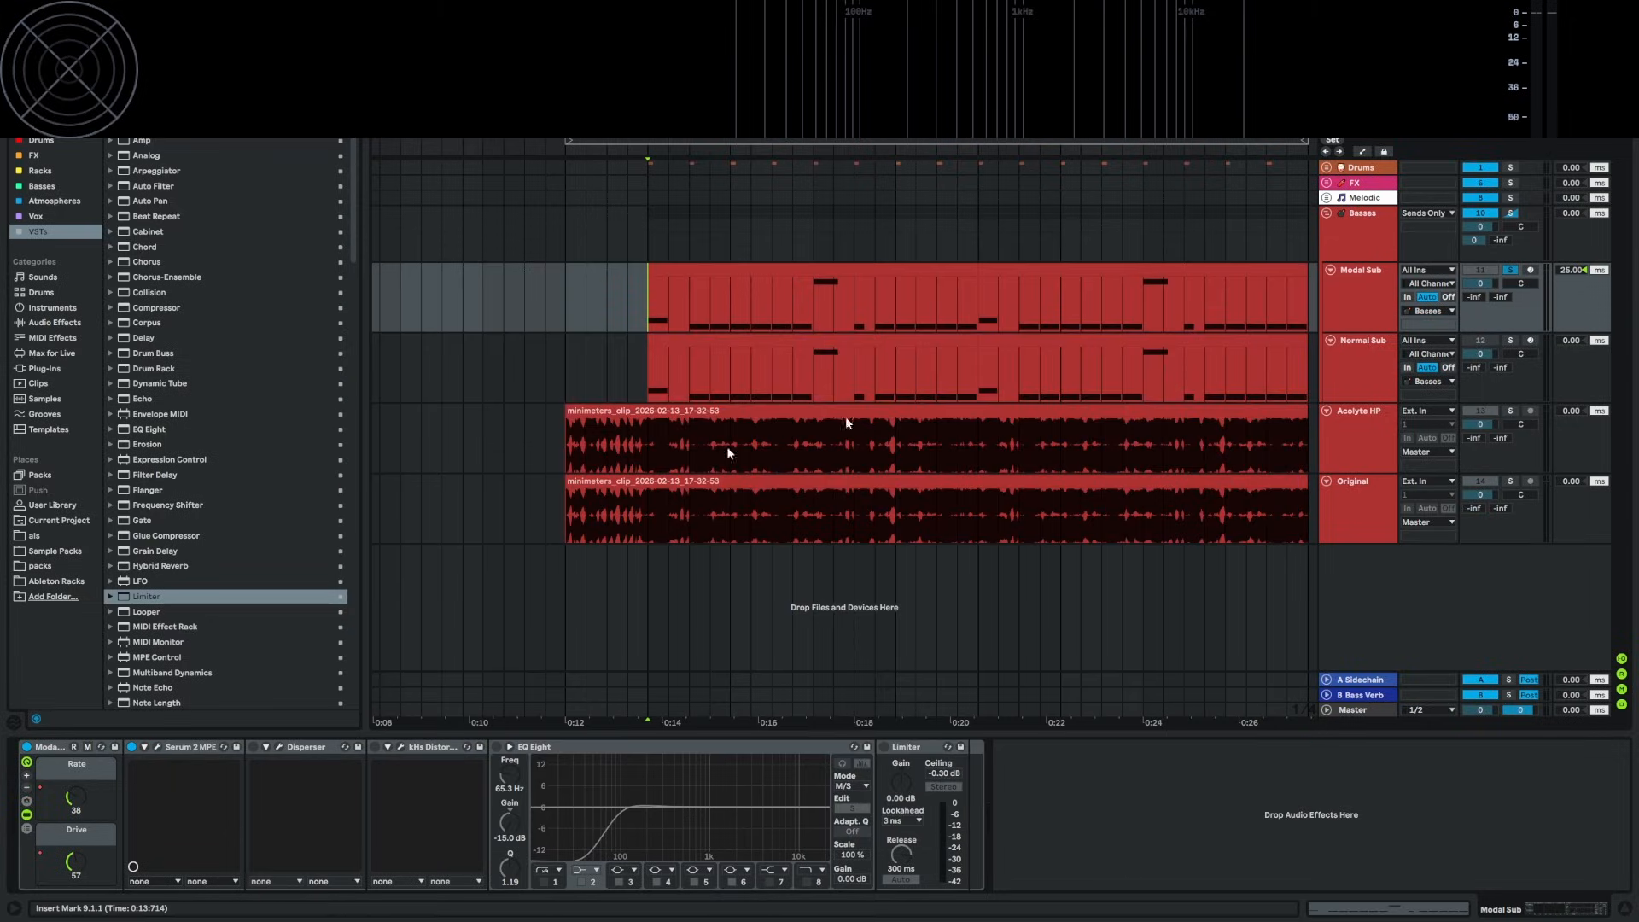
Close Serum 2, turn on Disperser, and open its window over the lower tracks
click(1290, 242)
click(254, 747)
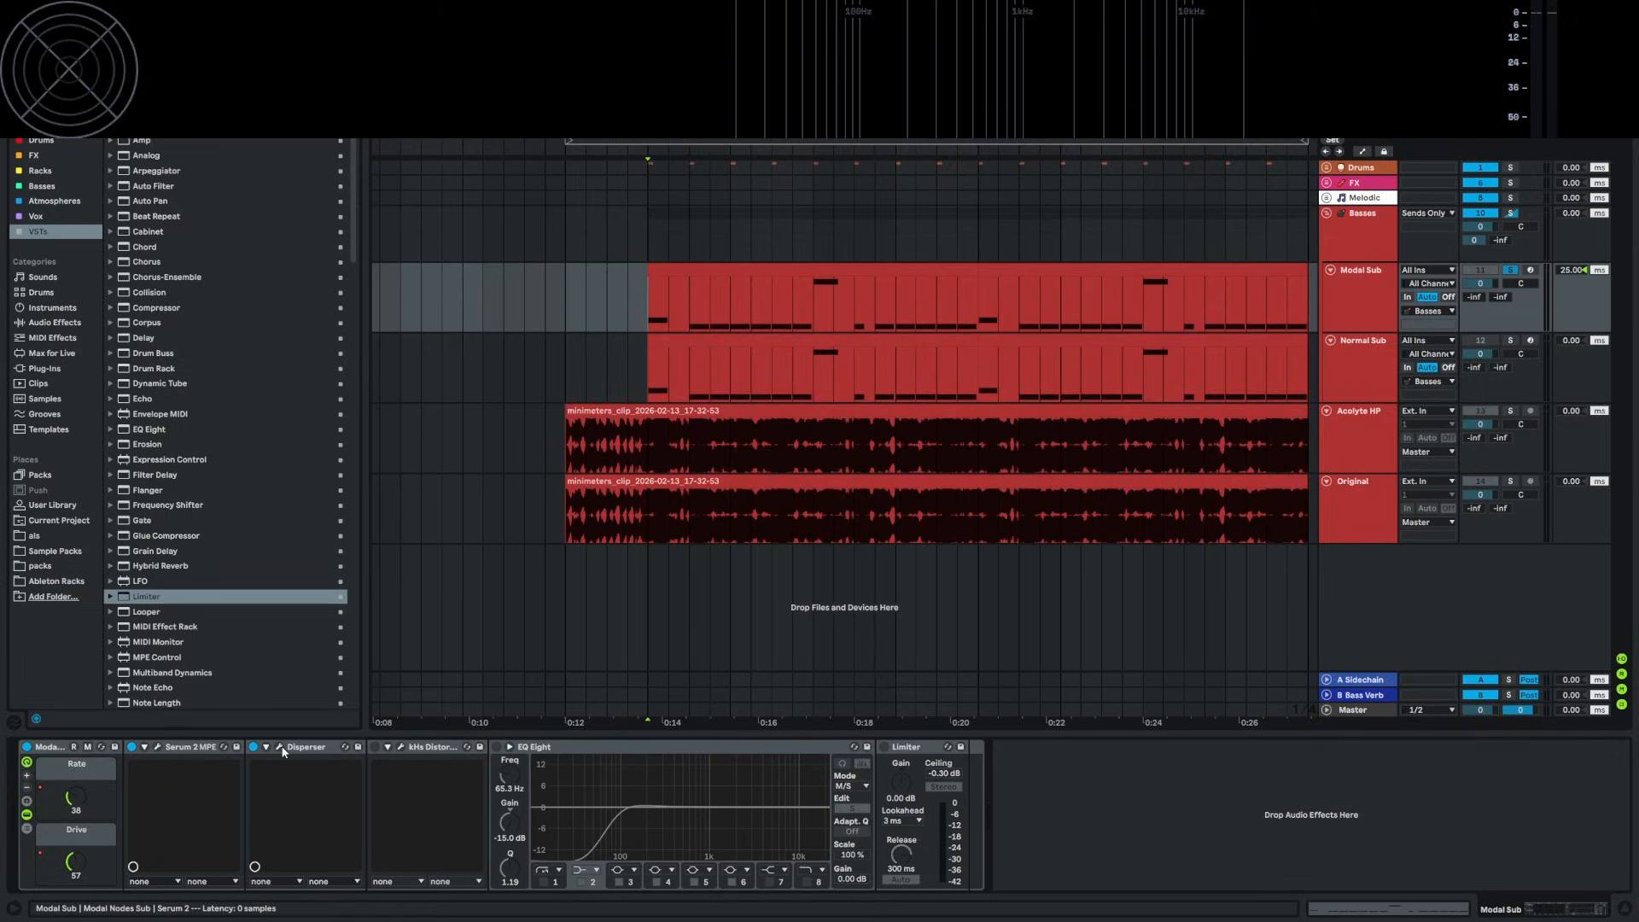
click(280, 747)
drag(740, 450, 777, 444)
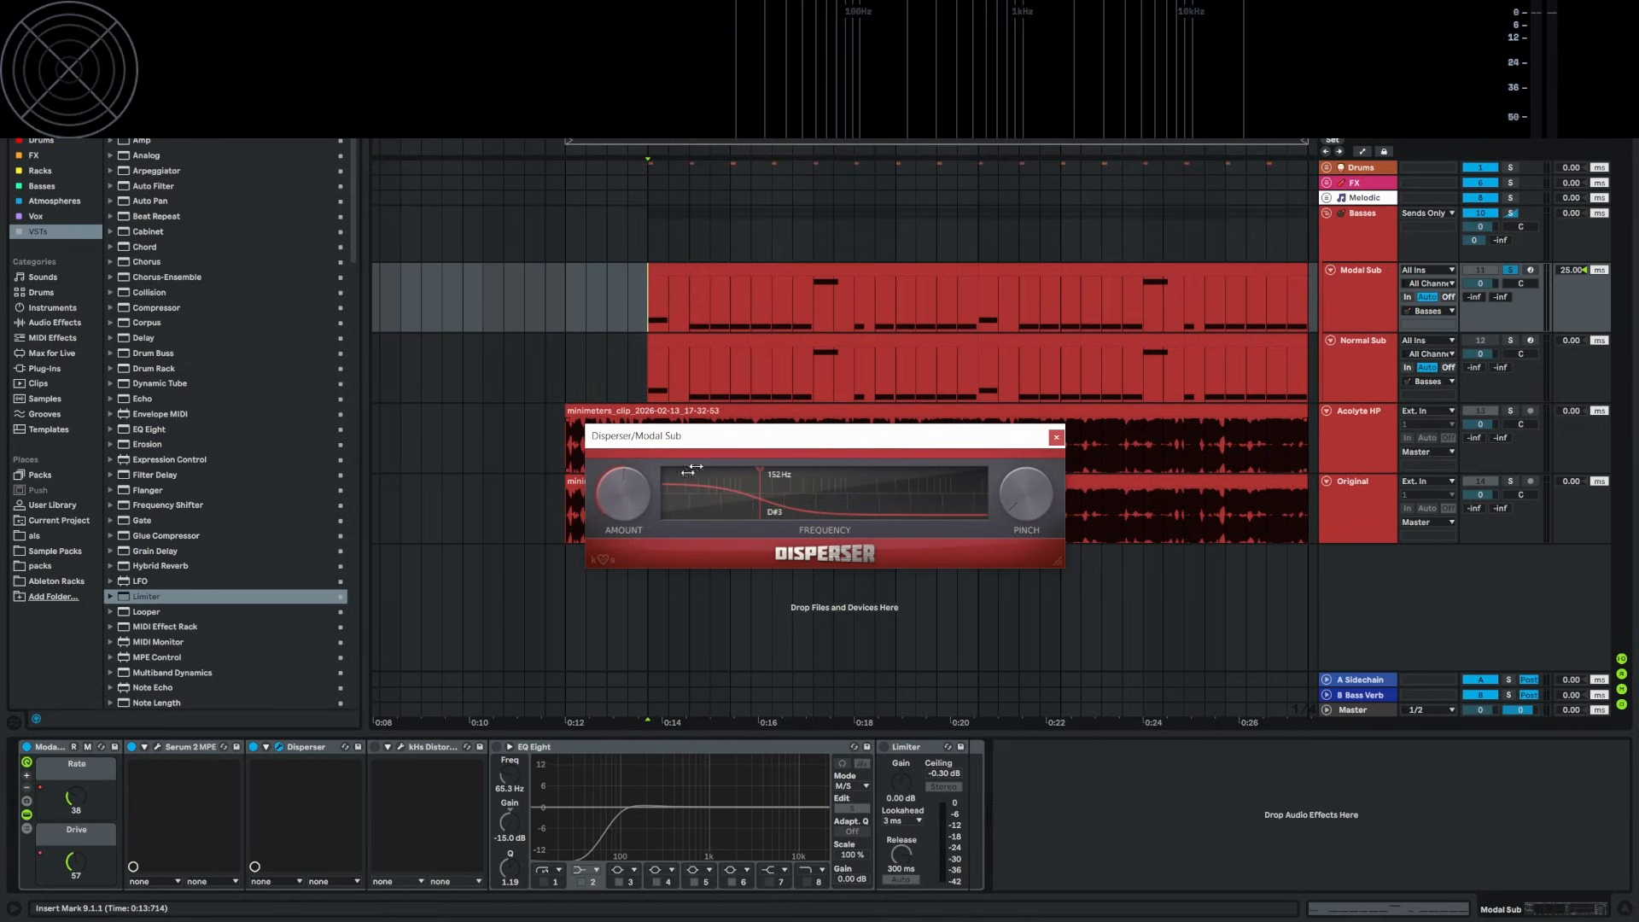
Audition the Disperser briefly, close its window, and switch on kHs Distortion
key(space)
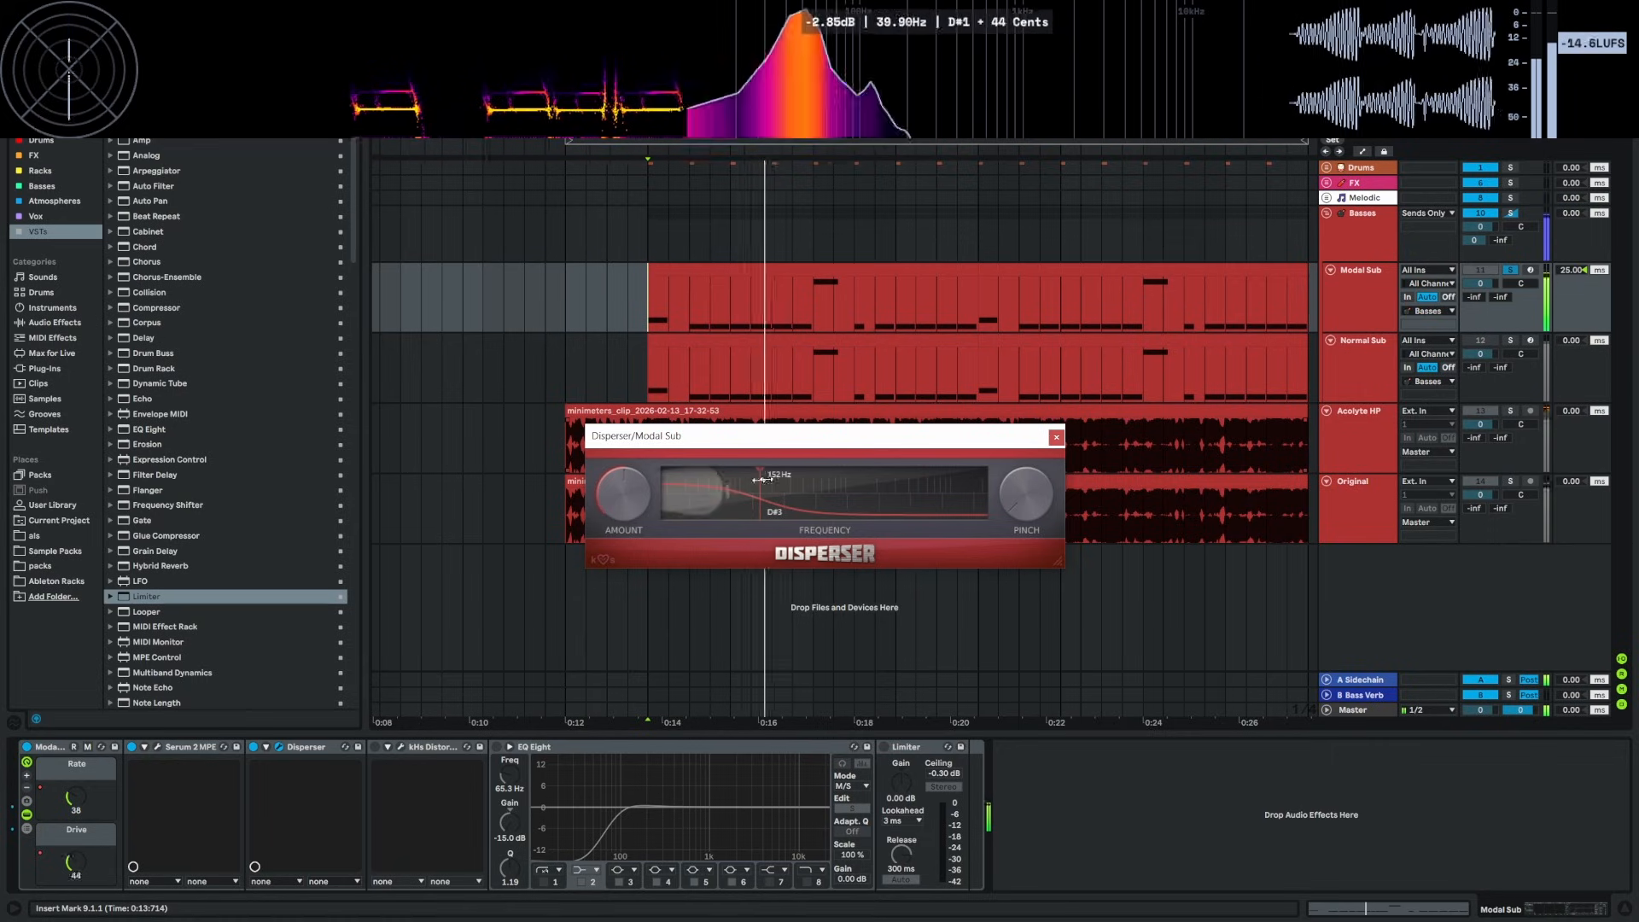
key(space)
click(1056, 438)
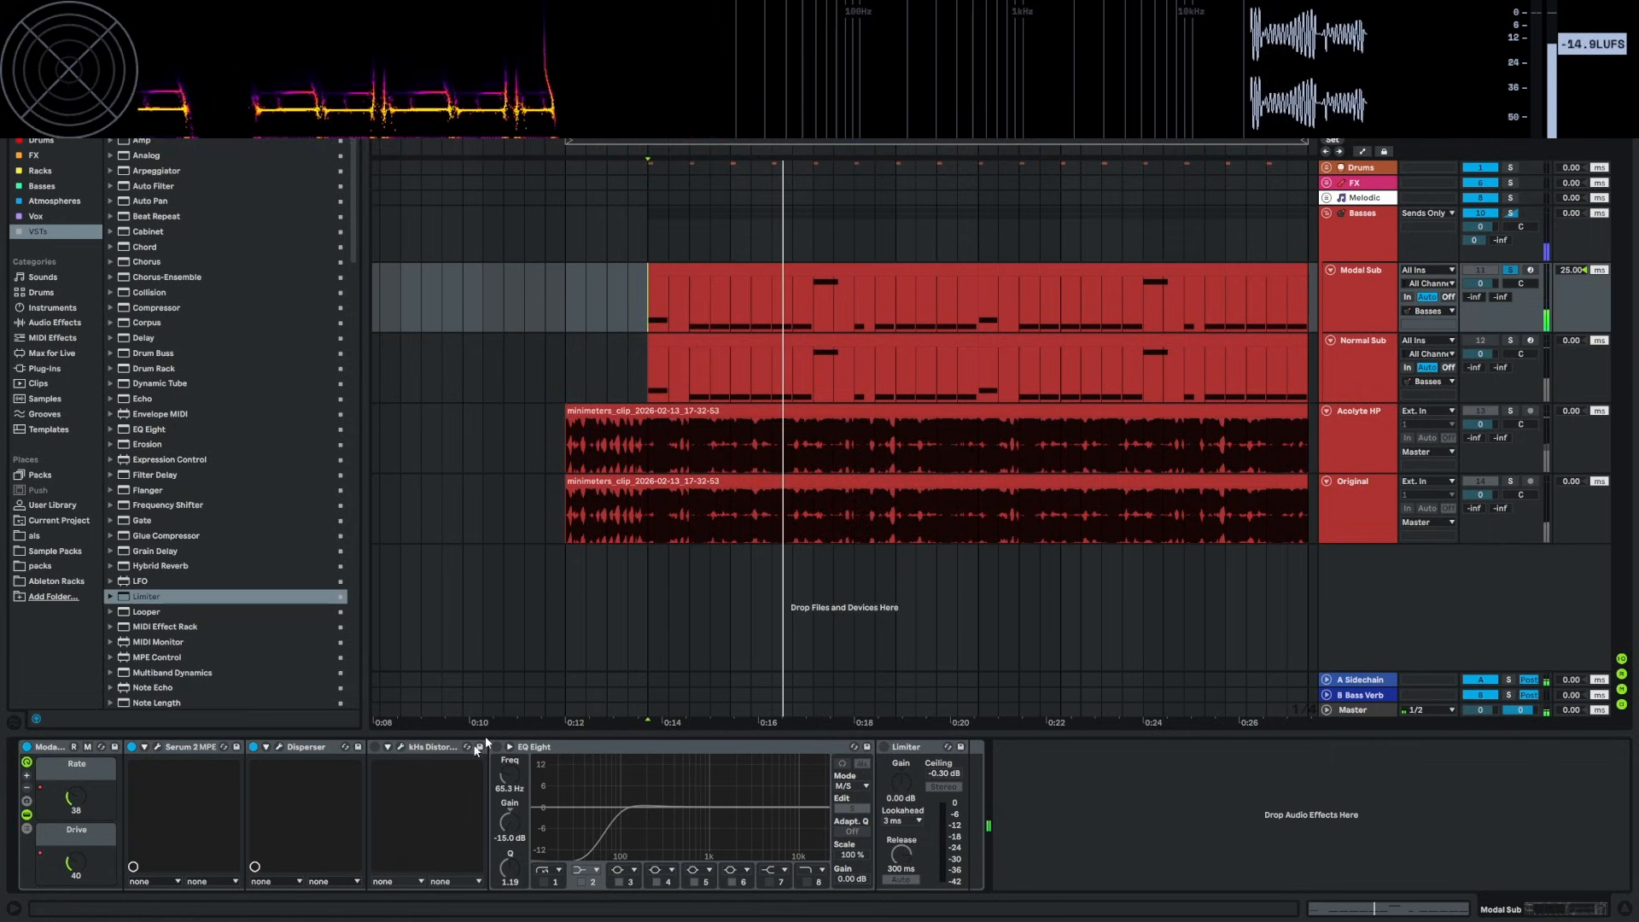
click(375, 747)
Open the Overdrive kHs Distortion window on Modal Sub and switch EQ Eight back on
click(401, 748)
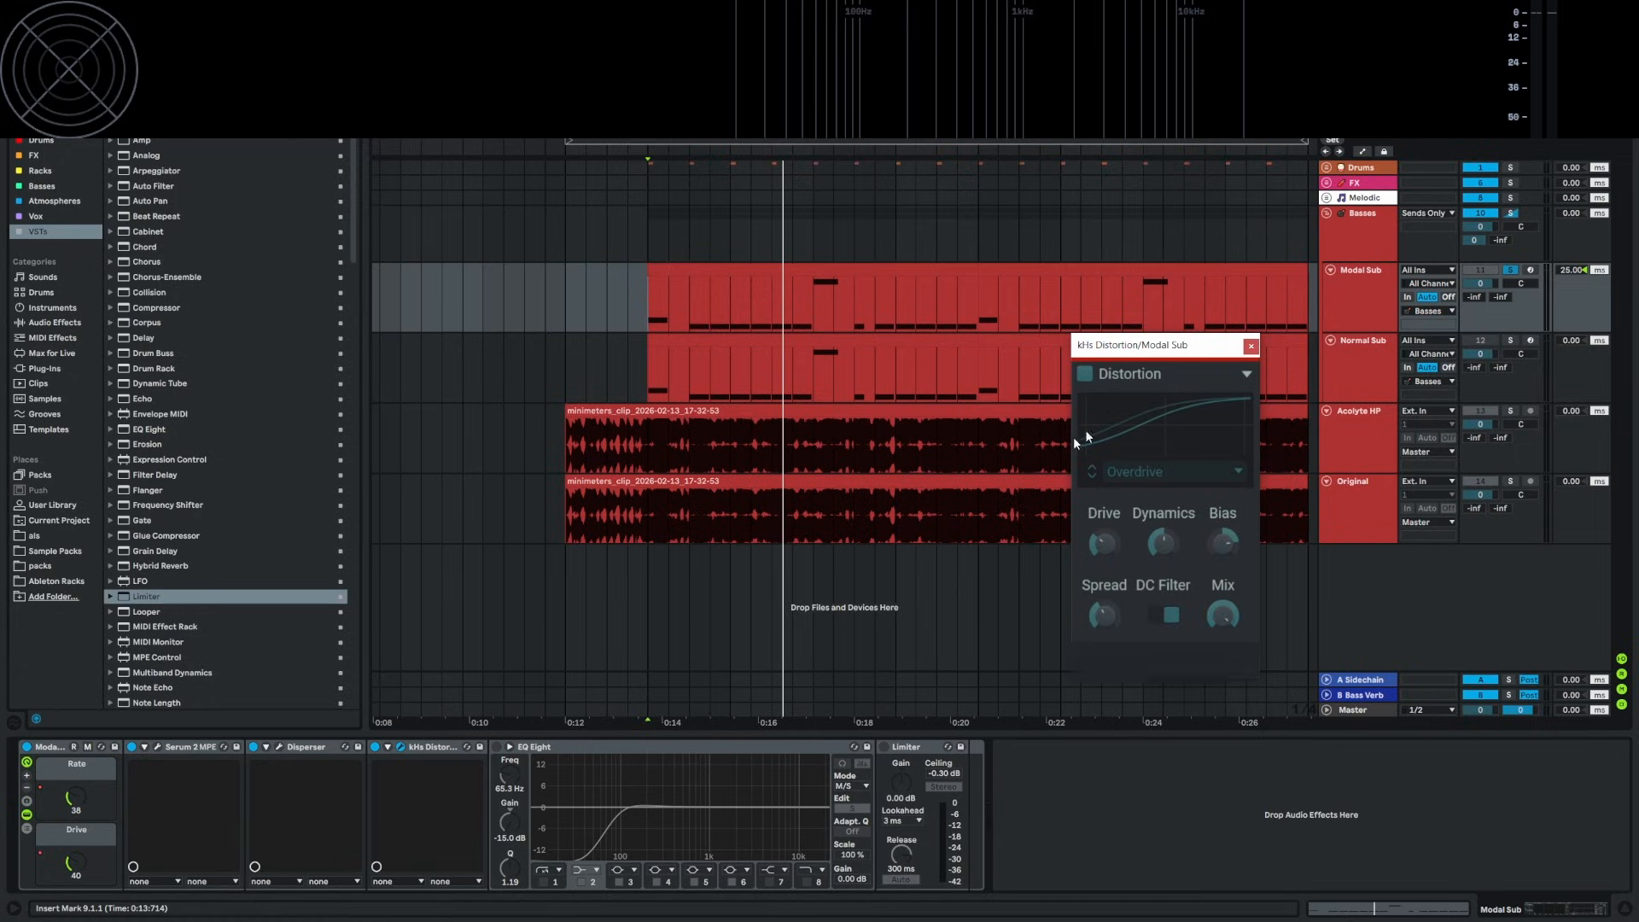
click(496, 746)
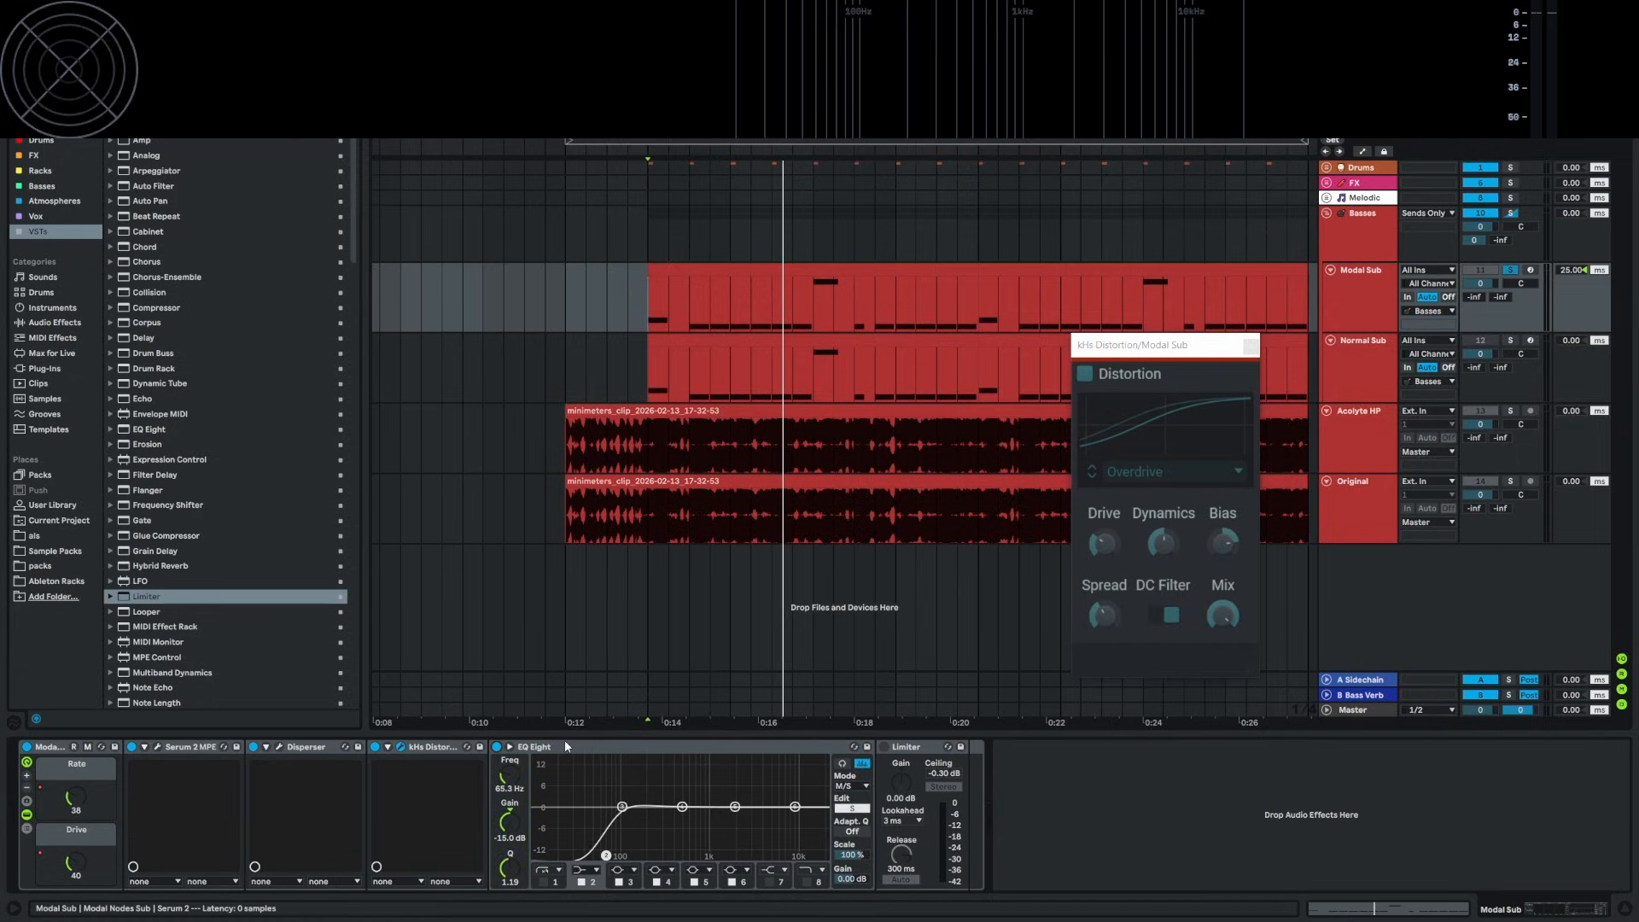
click(651, 504)
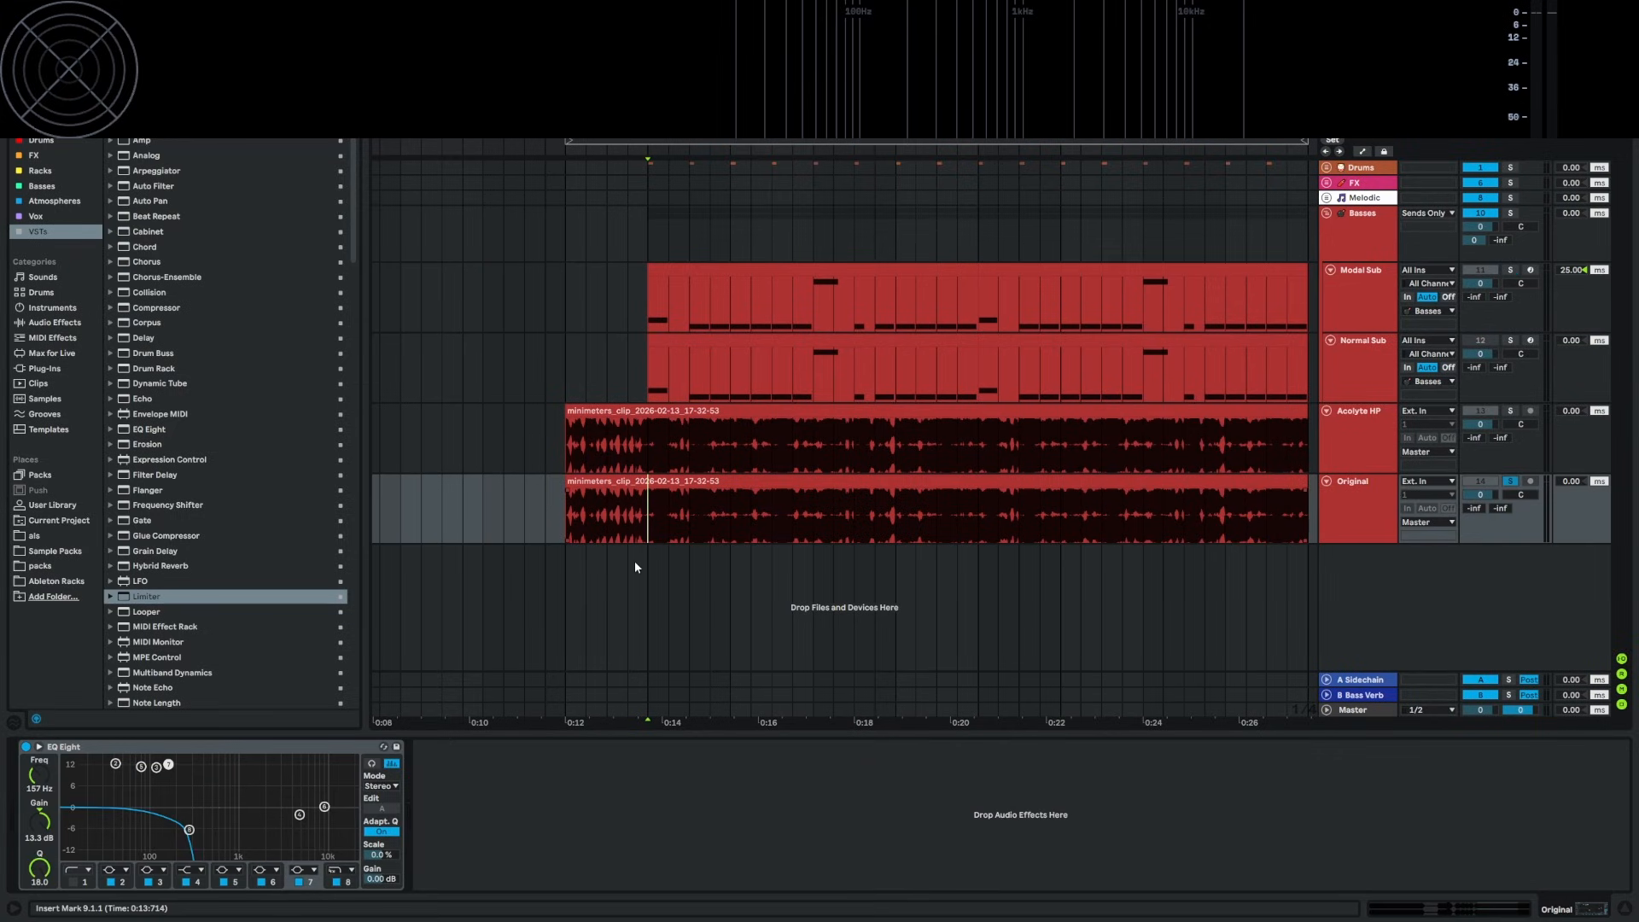
key(space)
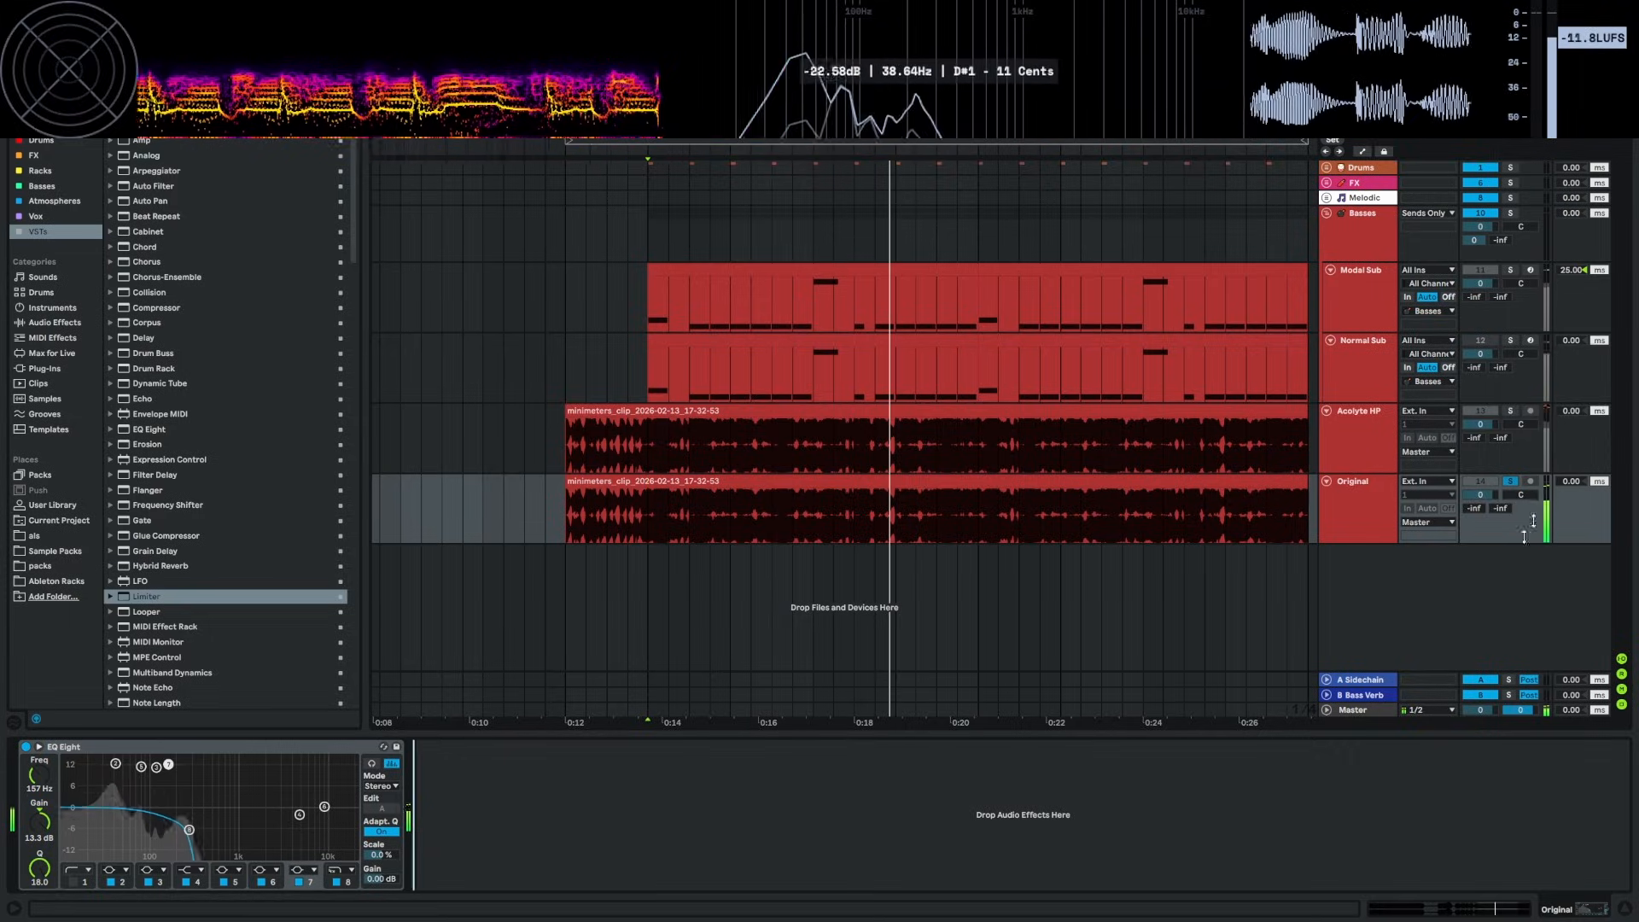
key(space)
click(1510, 482)
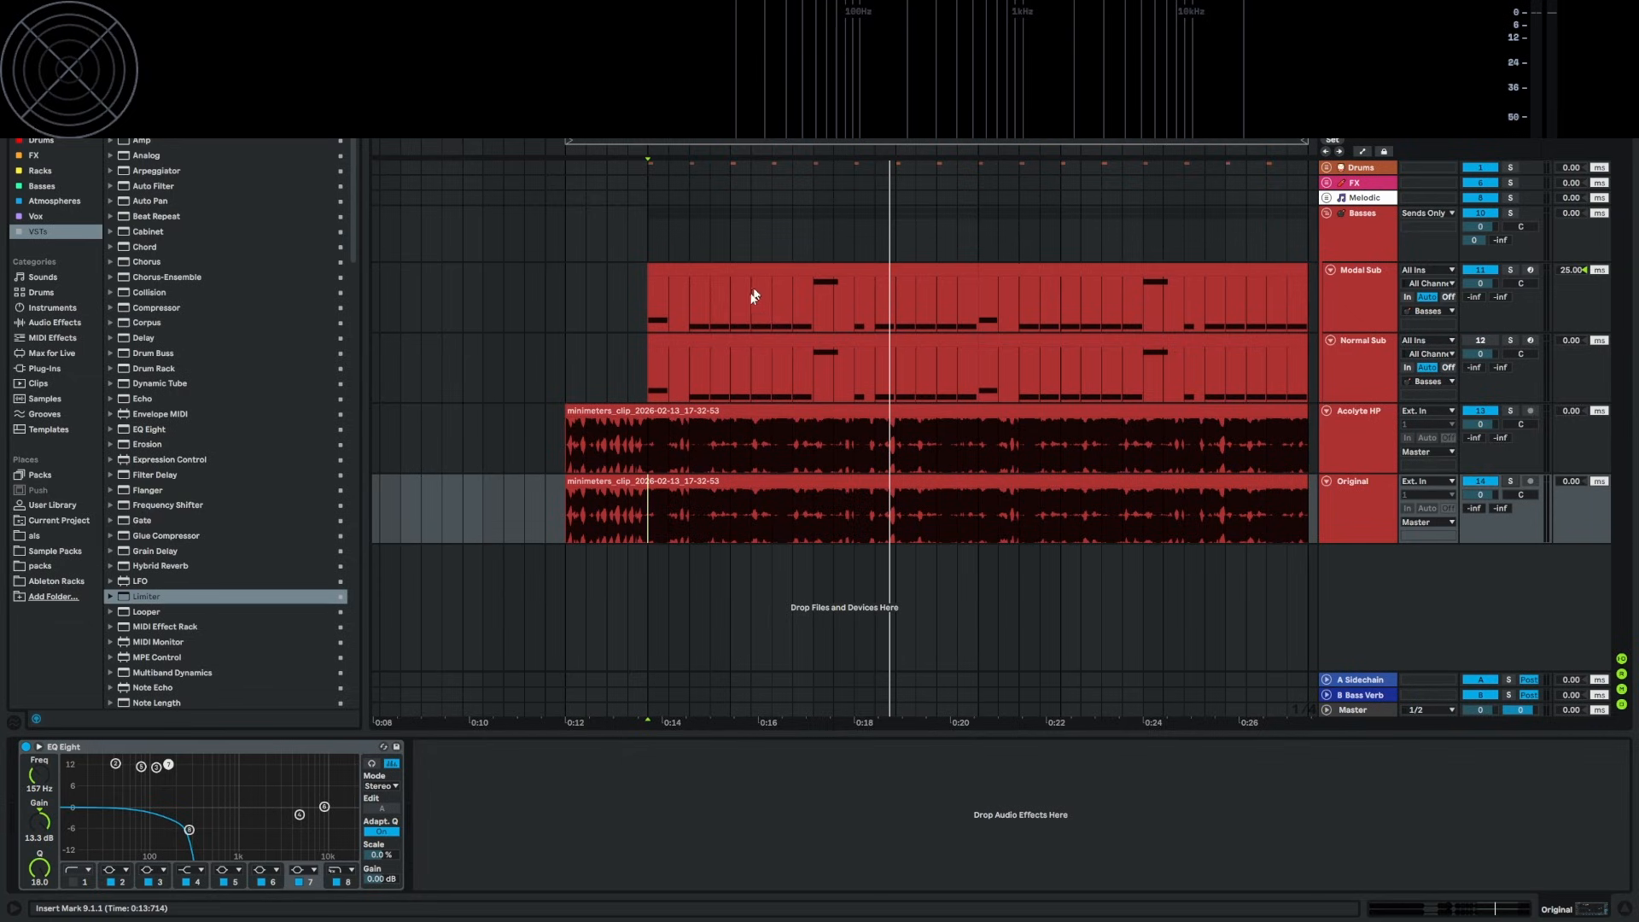
click(647, 306)
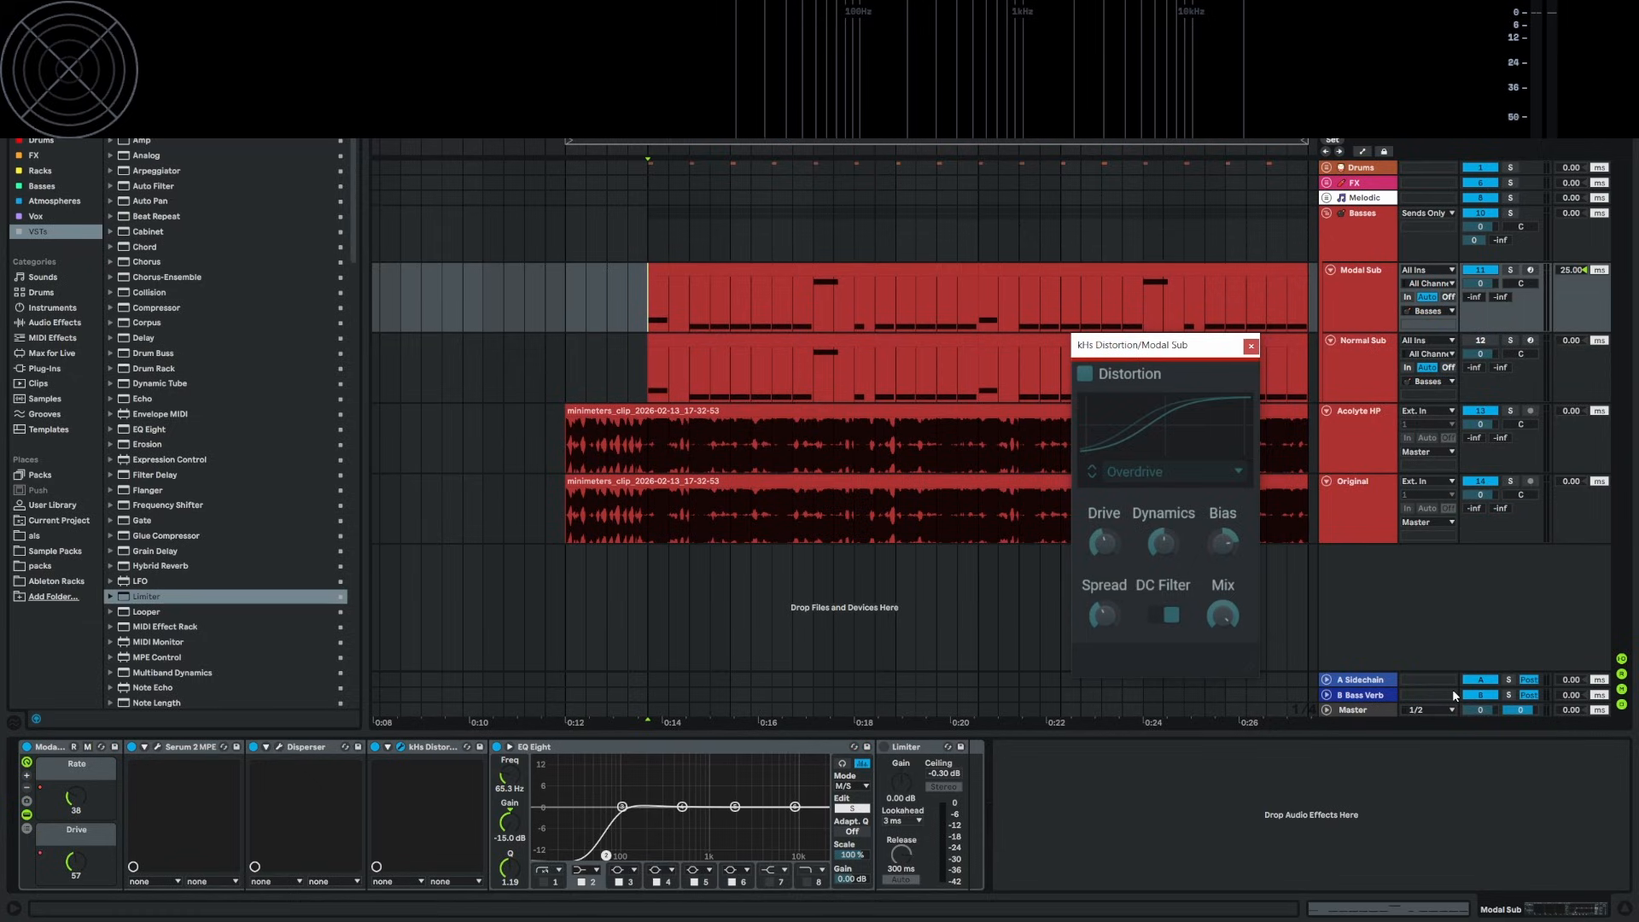
Try EQ Eight's first band at Q 0.46, disable it again, and turn on the Limiter
click(606, 855)
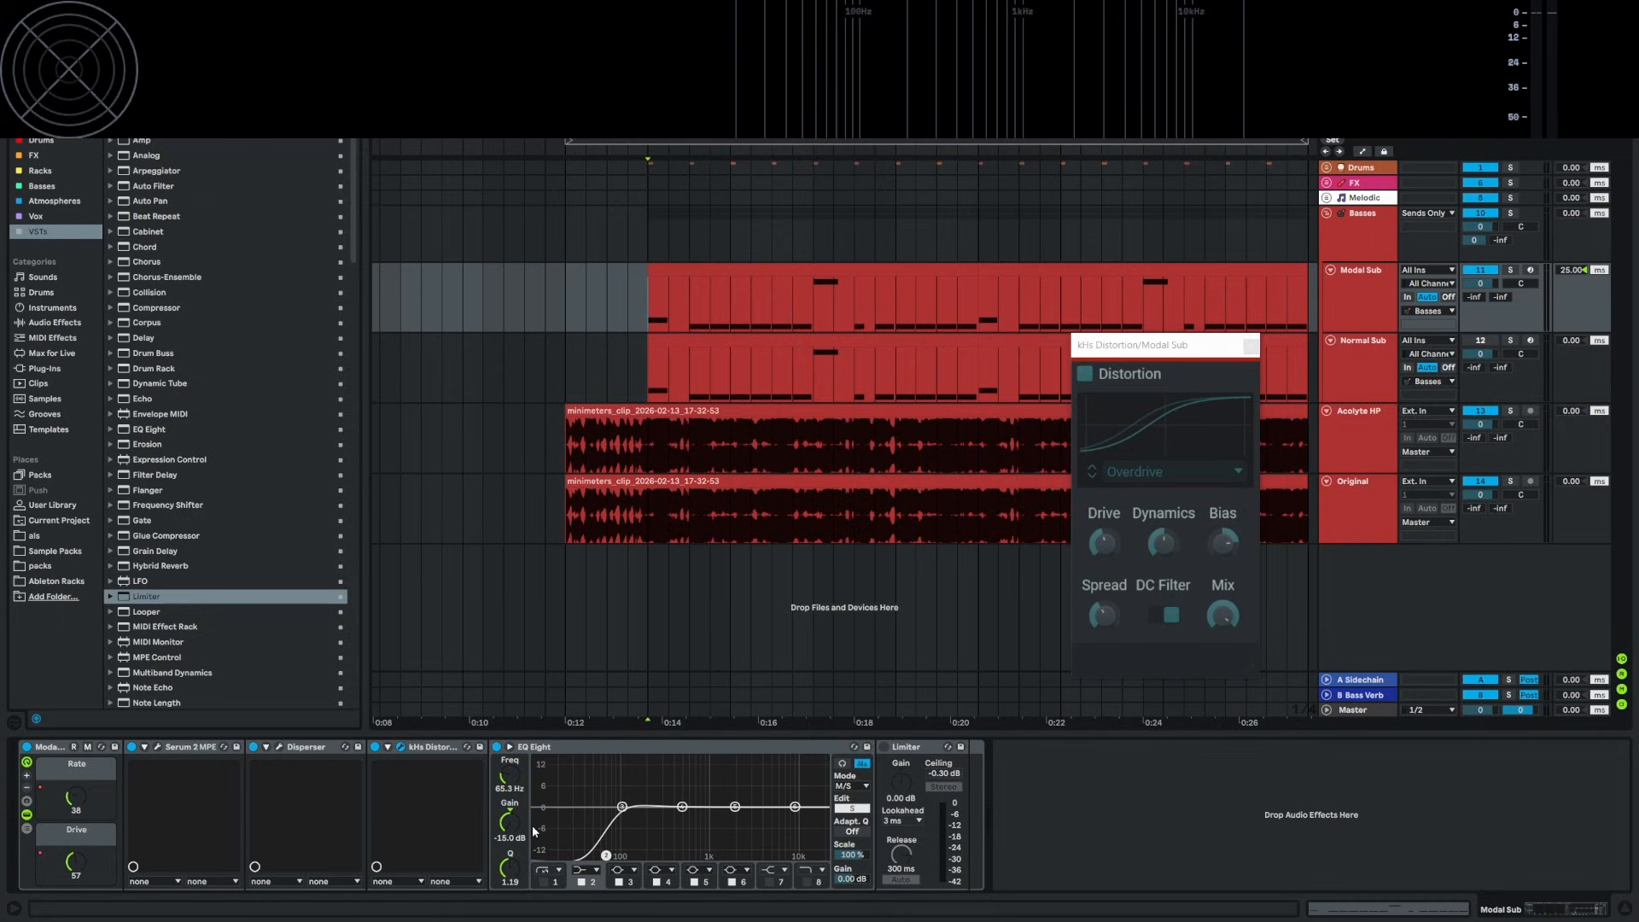
click(544, 883)
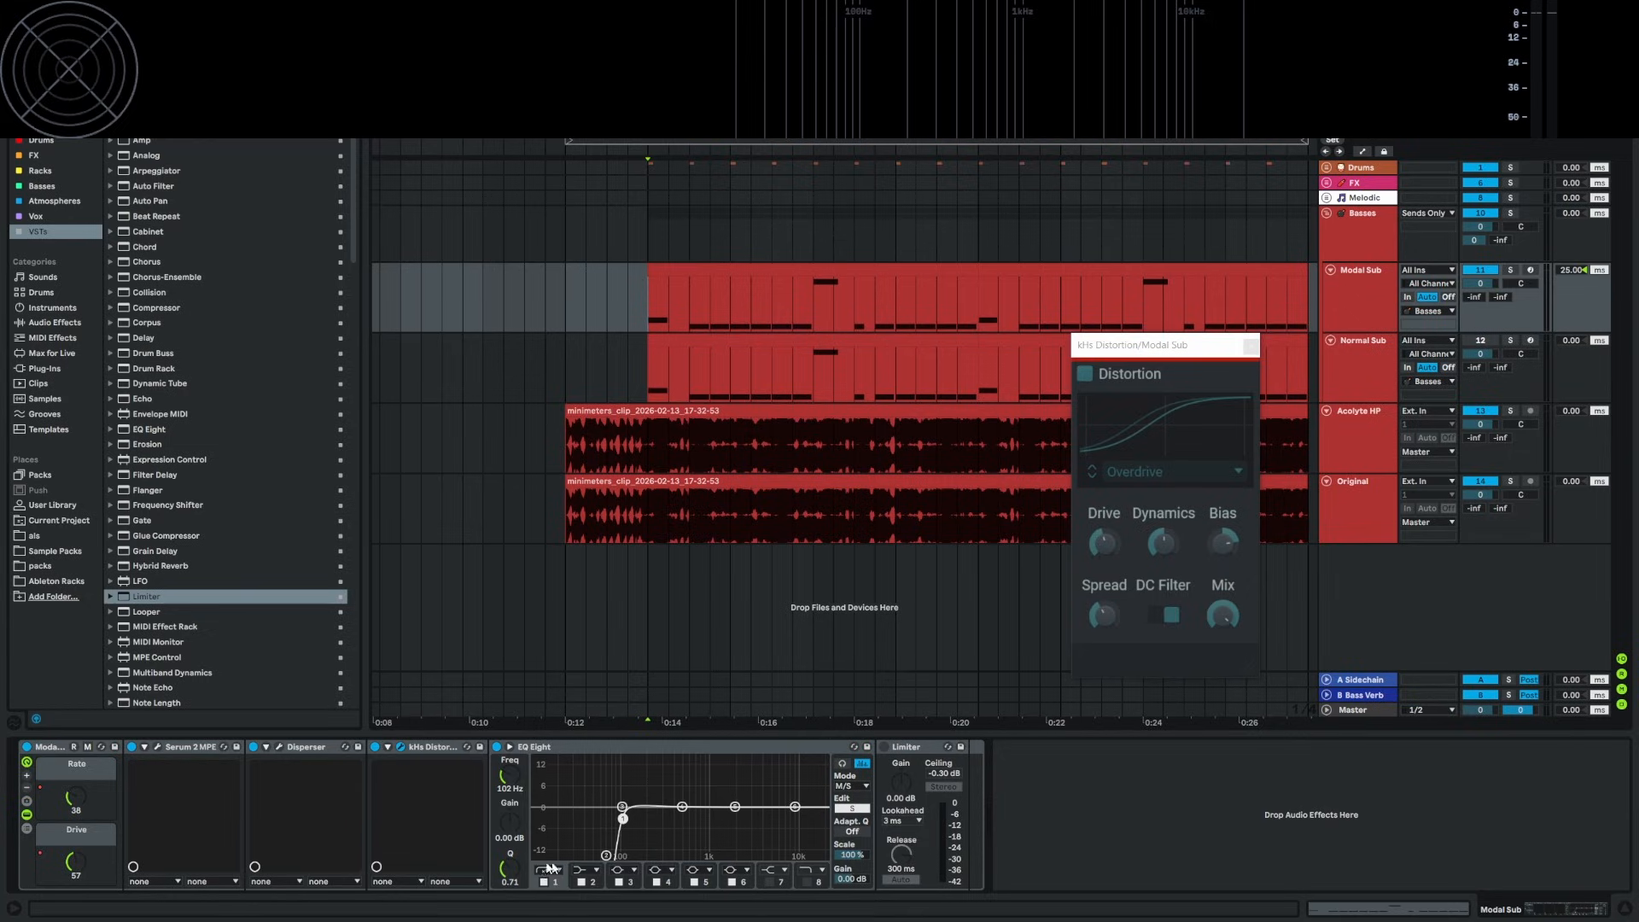
drag(516, 873, 556, 828)
click(544, 882)
click(885, 747)
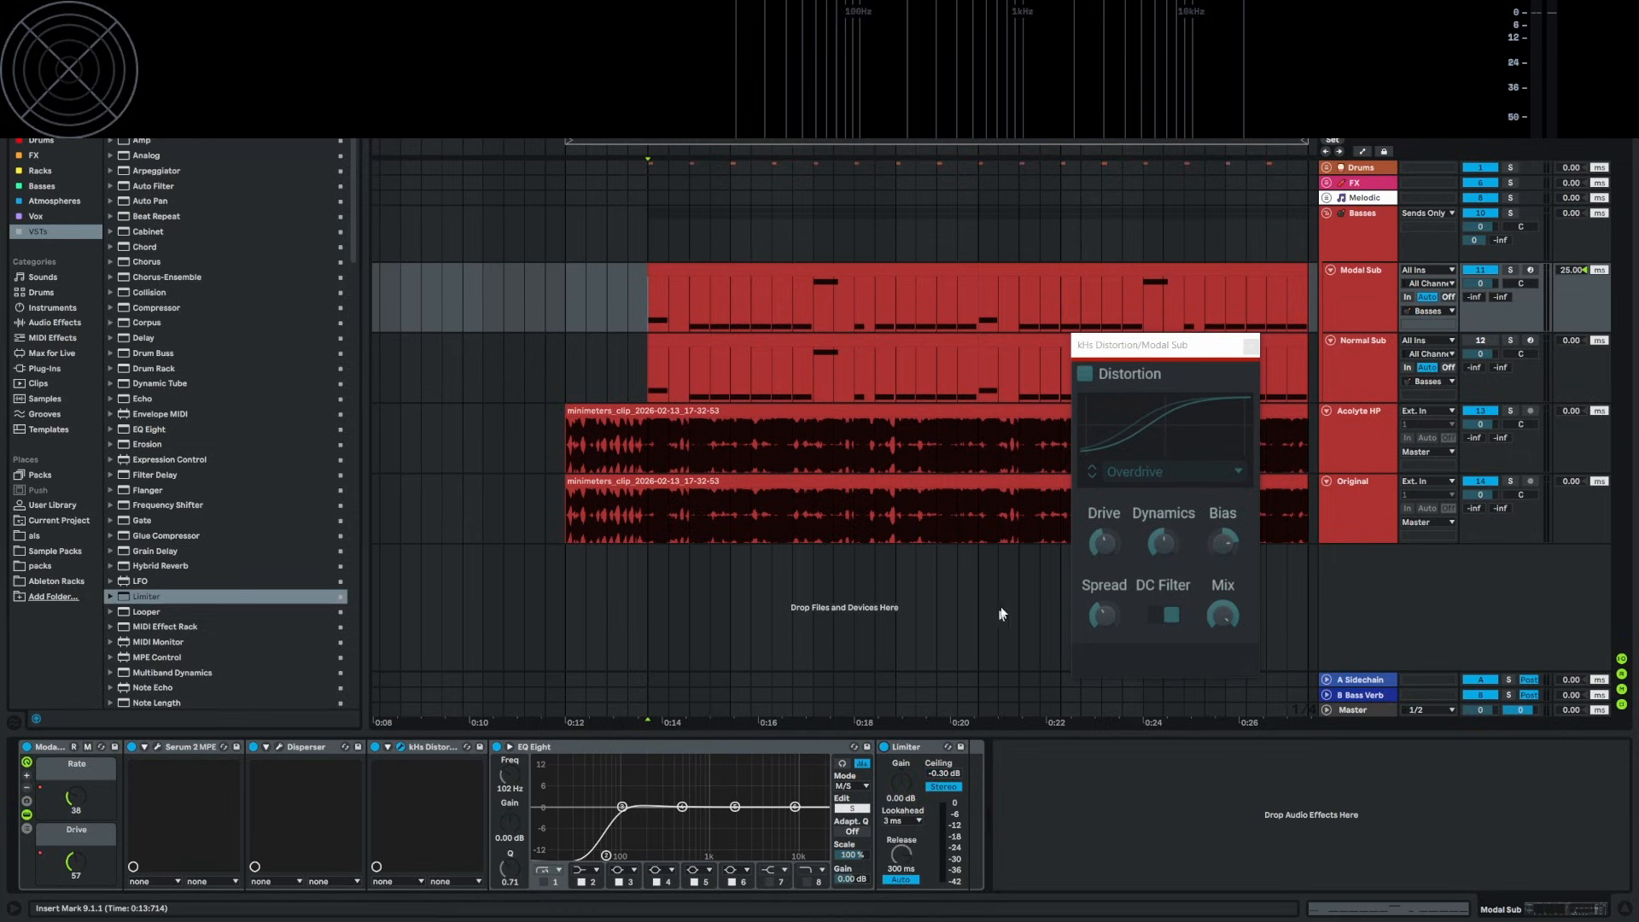
Show Modal Sub's Drive macro automation lane and play it from around 0:14.5
key(a)
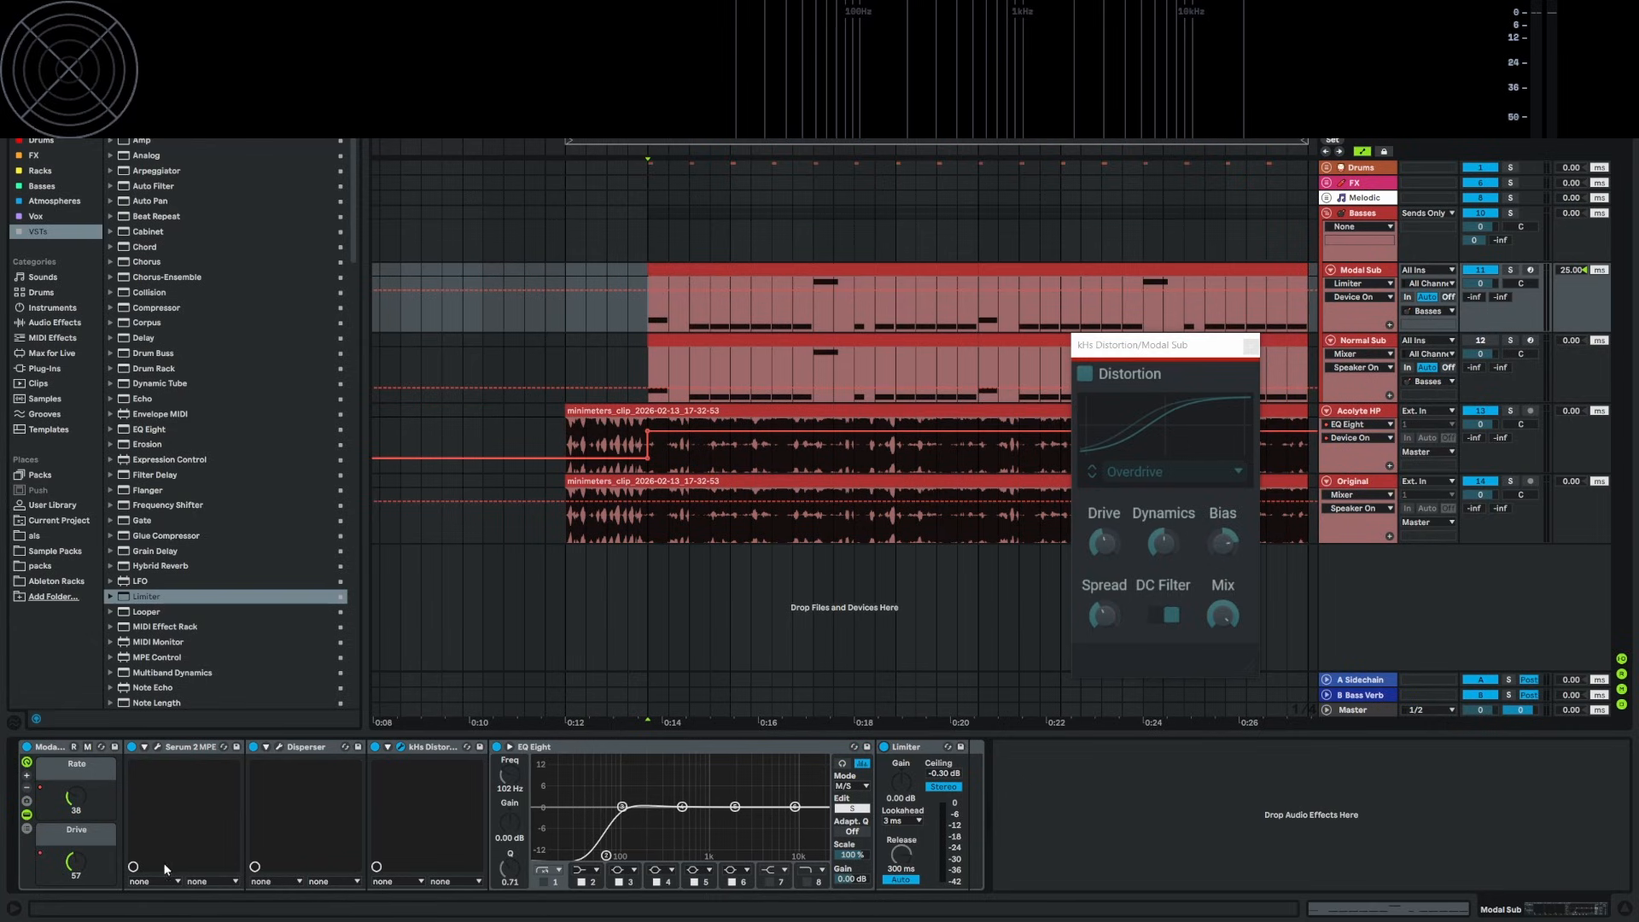
click(76, 862)
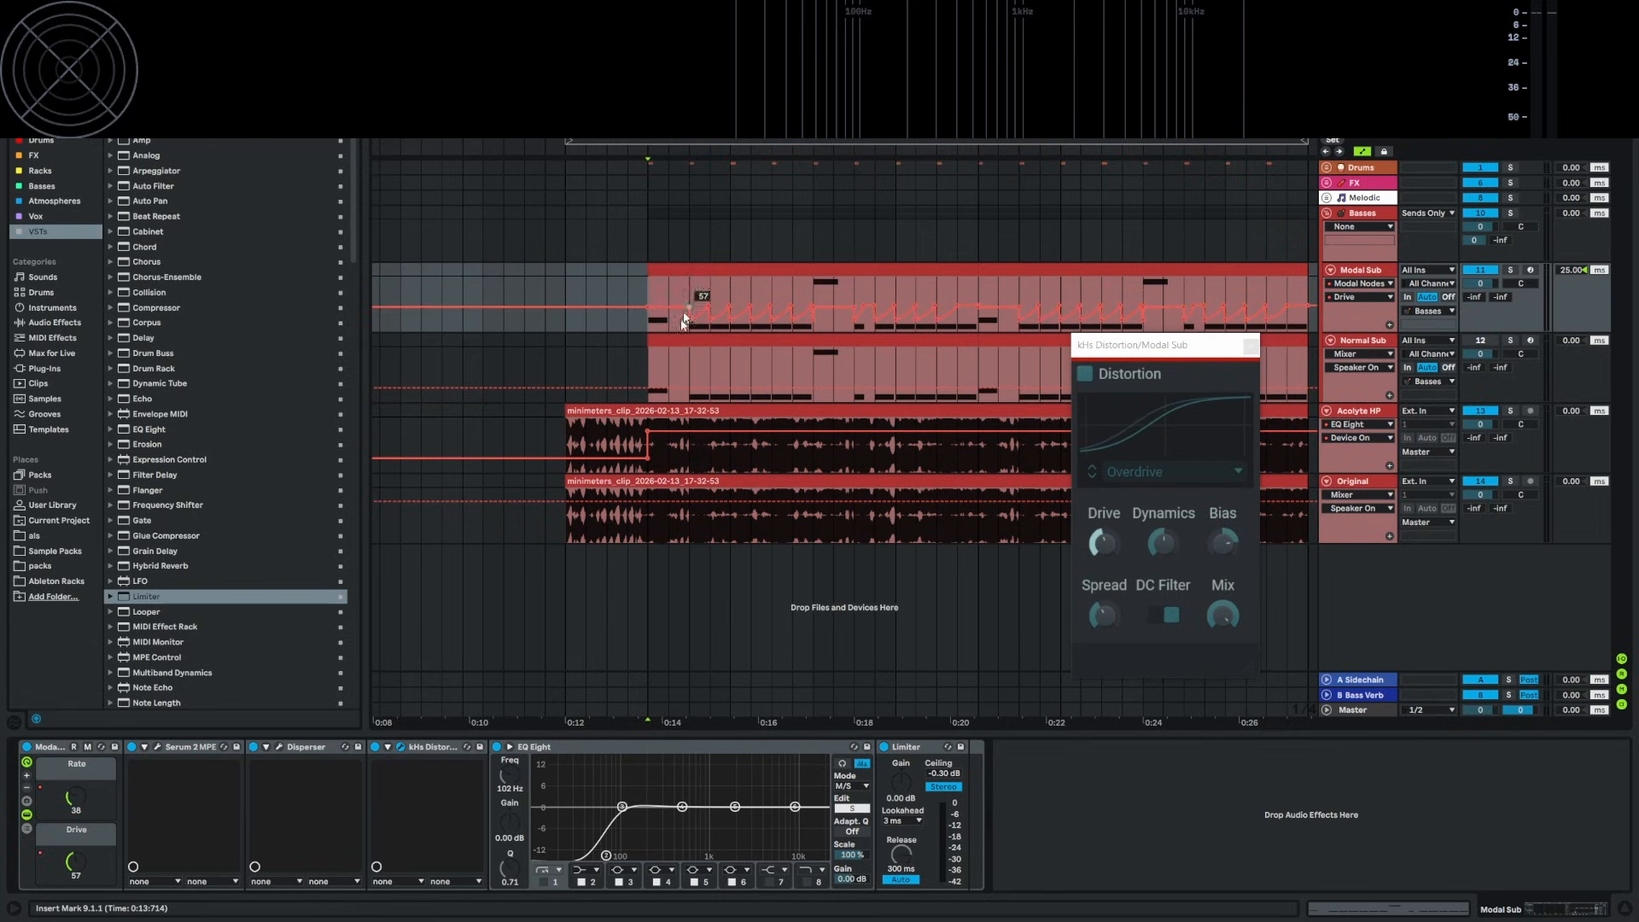
scroll(683, 320, up, 3)
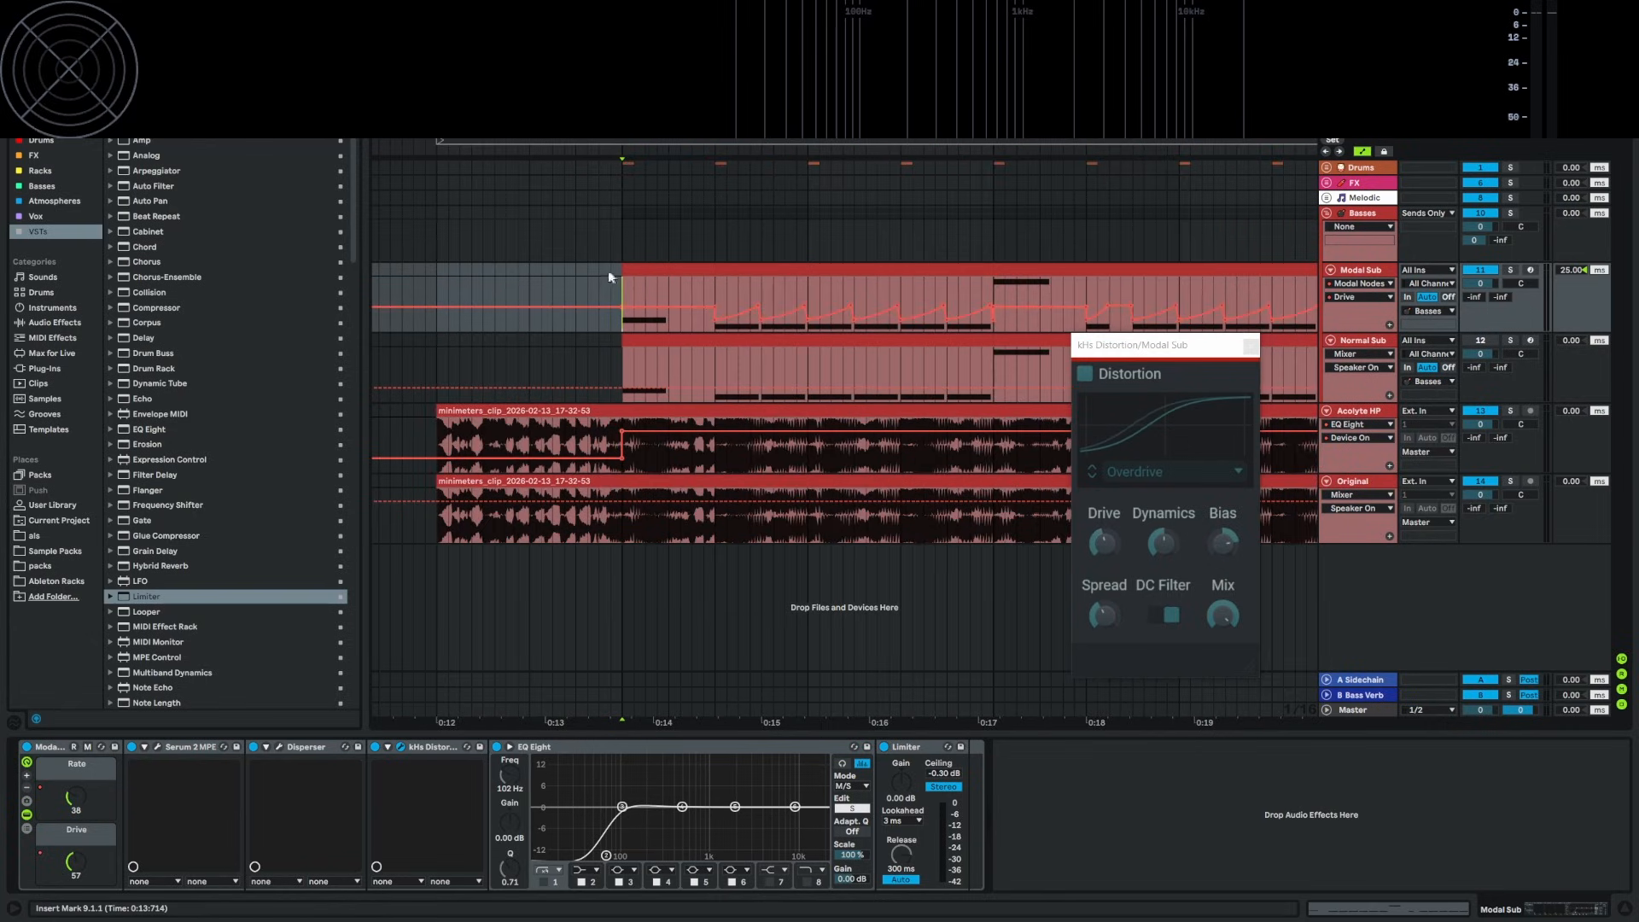
key(space)
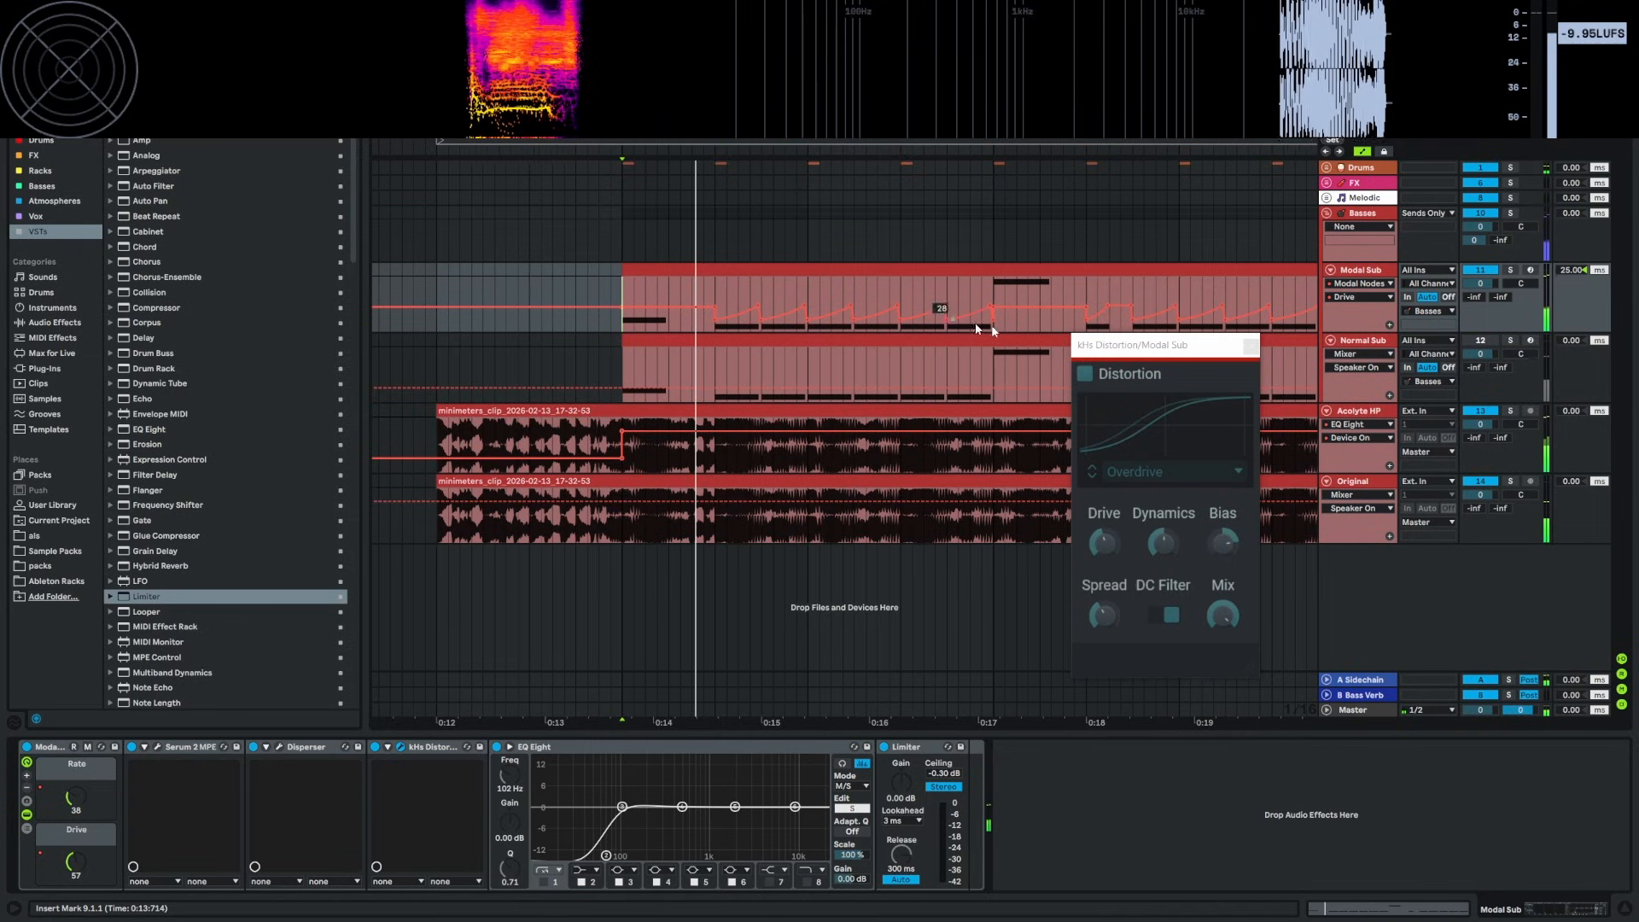
click(715, 296)
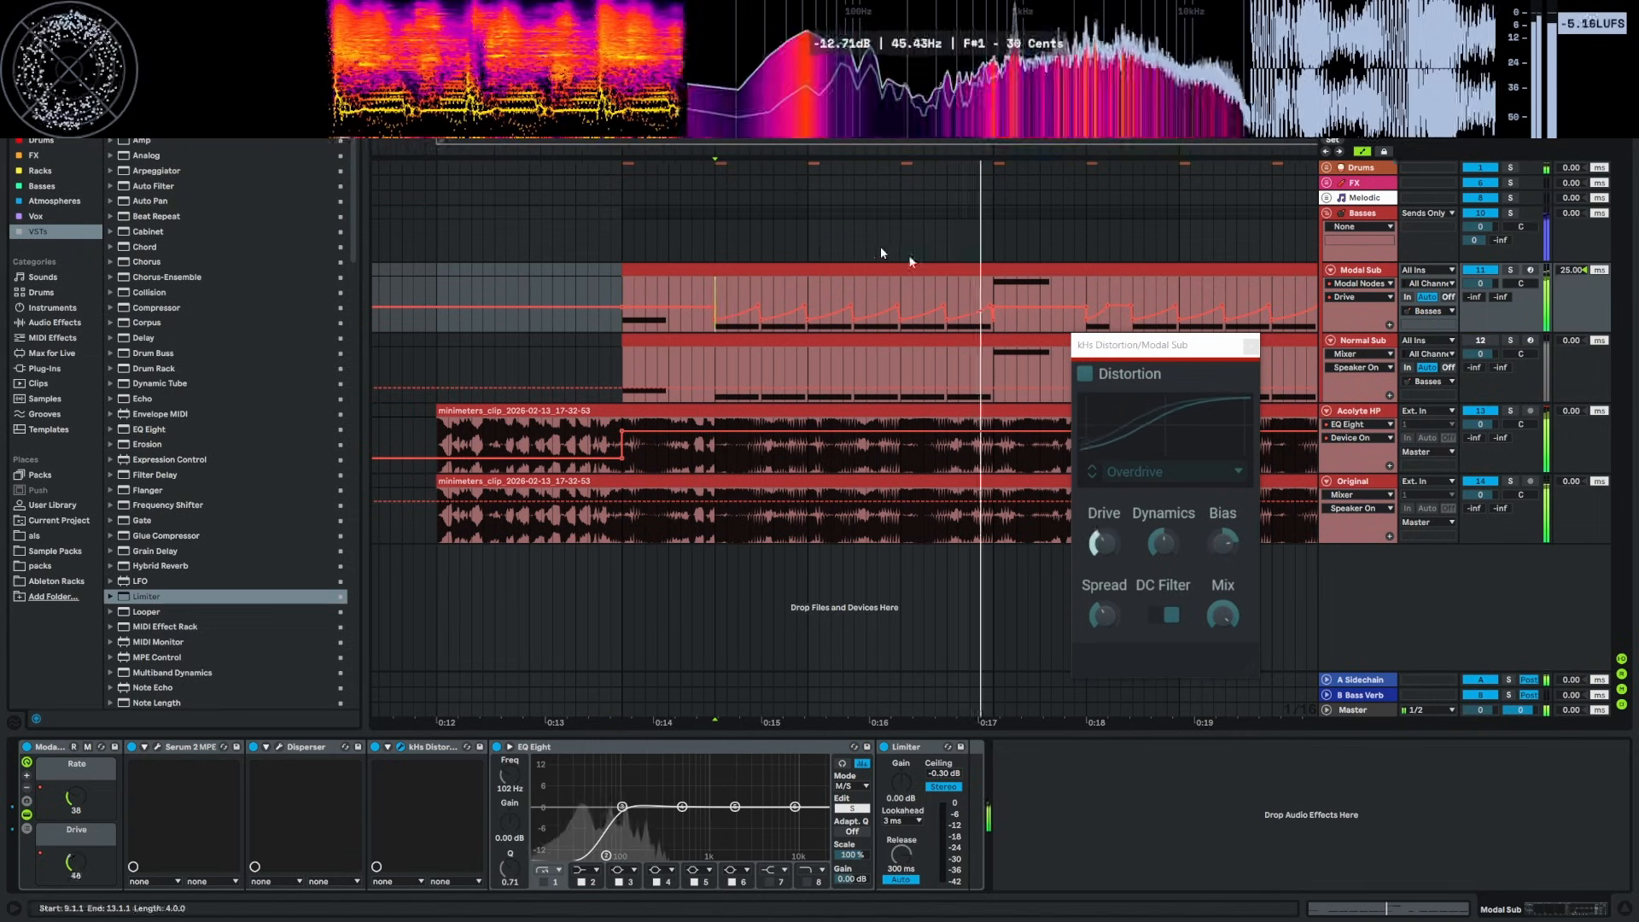
key(space)
Close the kHs Distortion window, hide the automation lanes, and set the start to 0:13.714
click(1251, 346)
click(1185, 770)
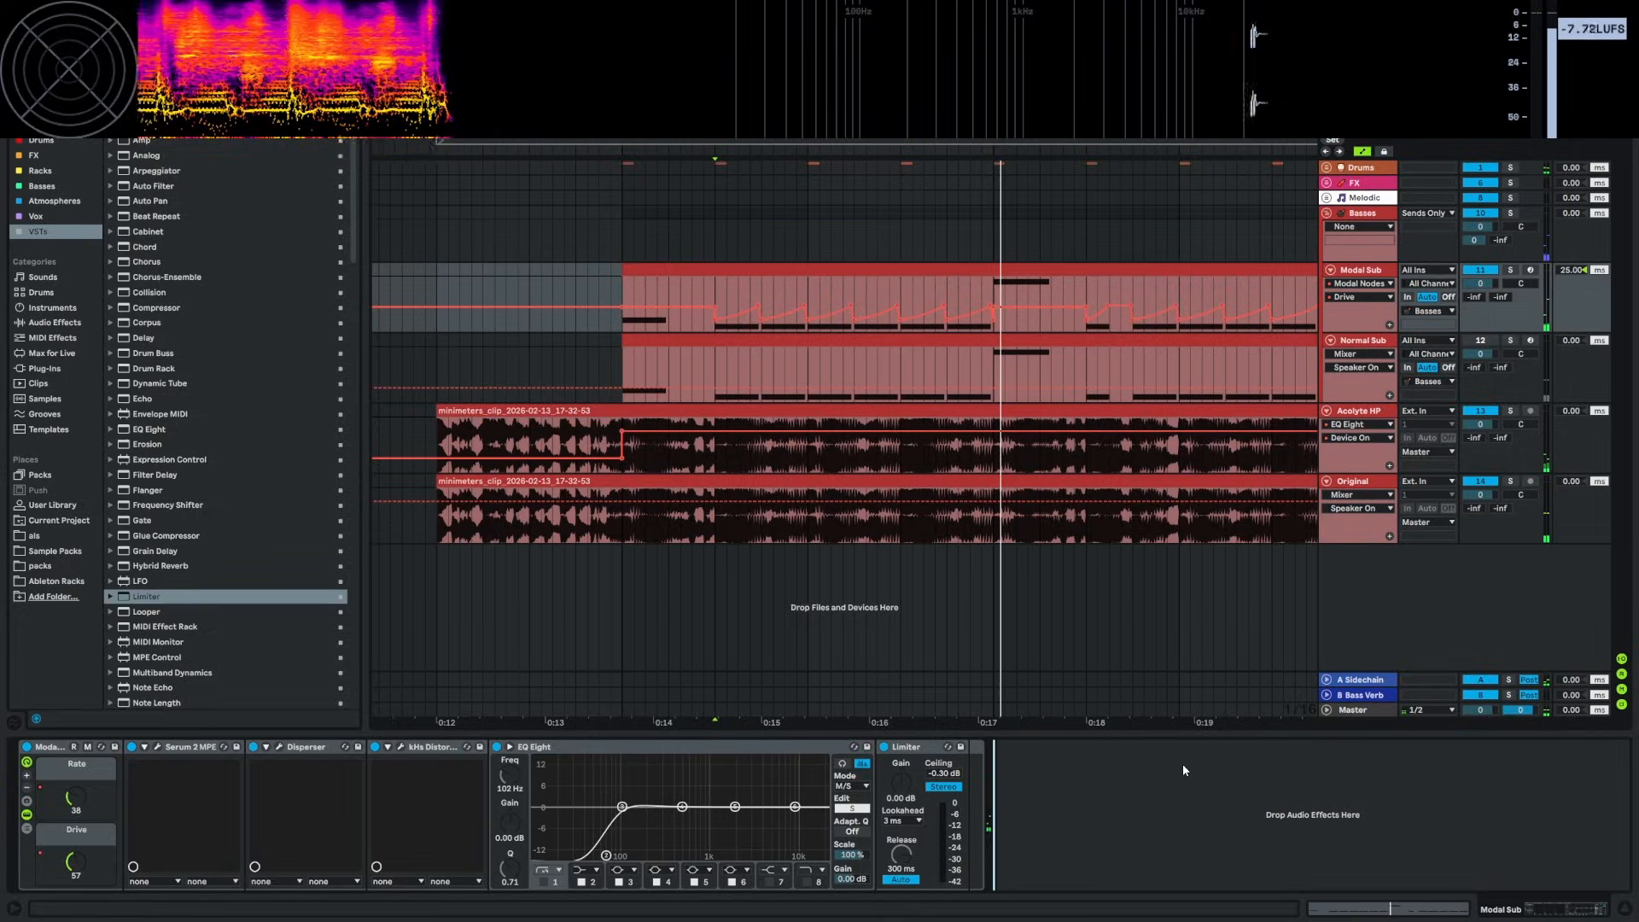
key(a)
click(621, 297)
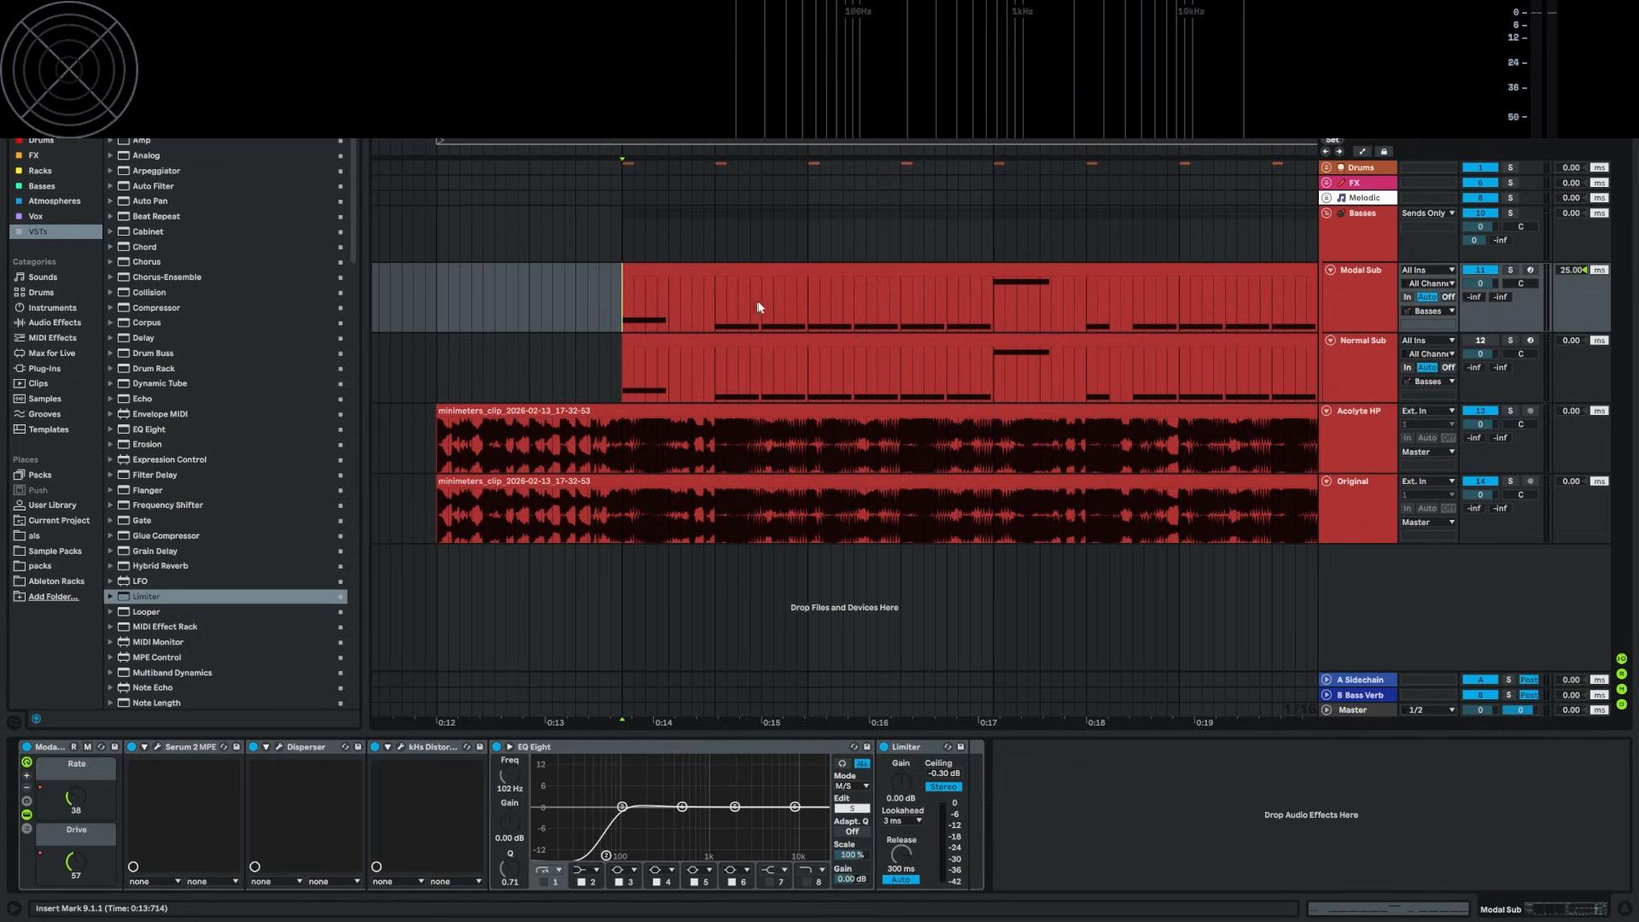
Zoom out, check Modal Sub, and select the Basses group track to see its empty chain
scroll(760, 308, down, 3)
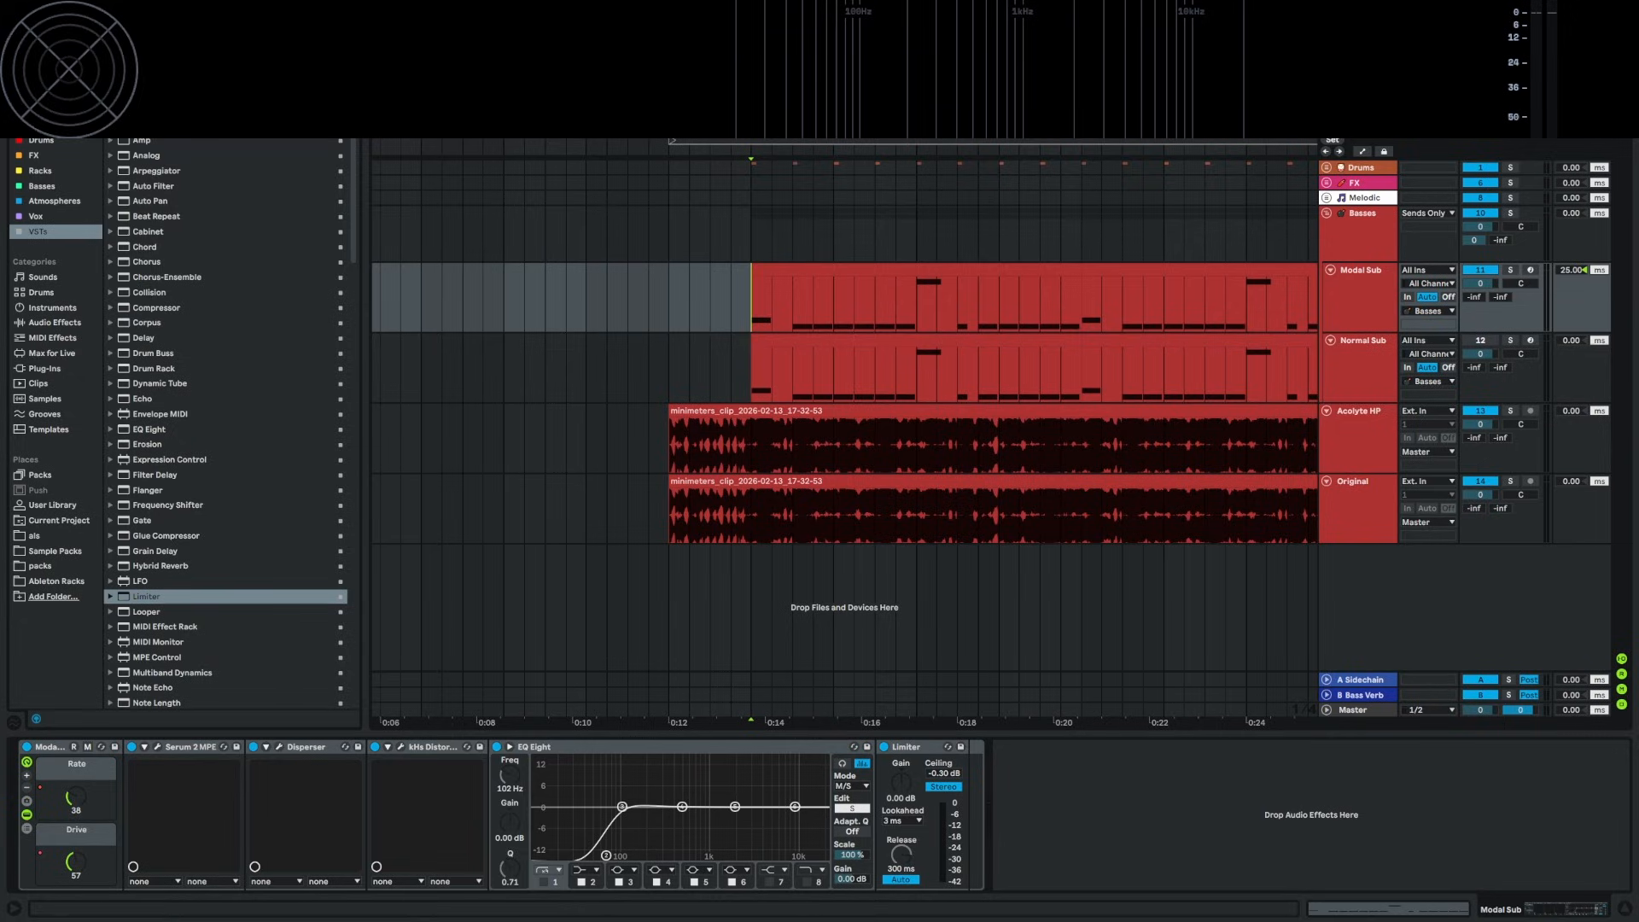
scroll(845, 342, right, 5)
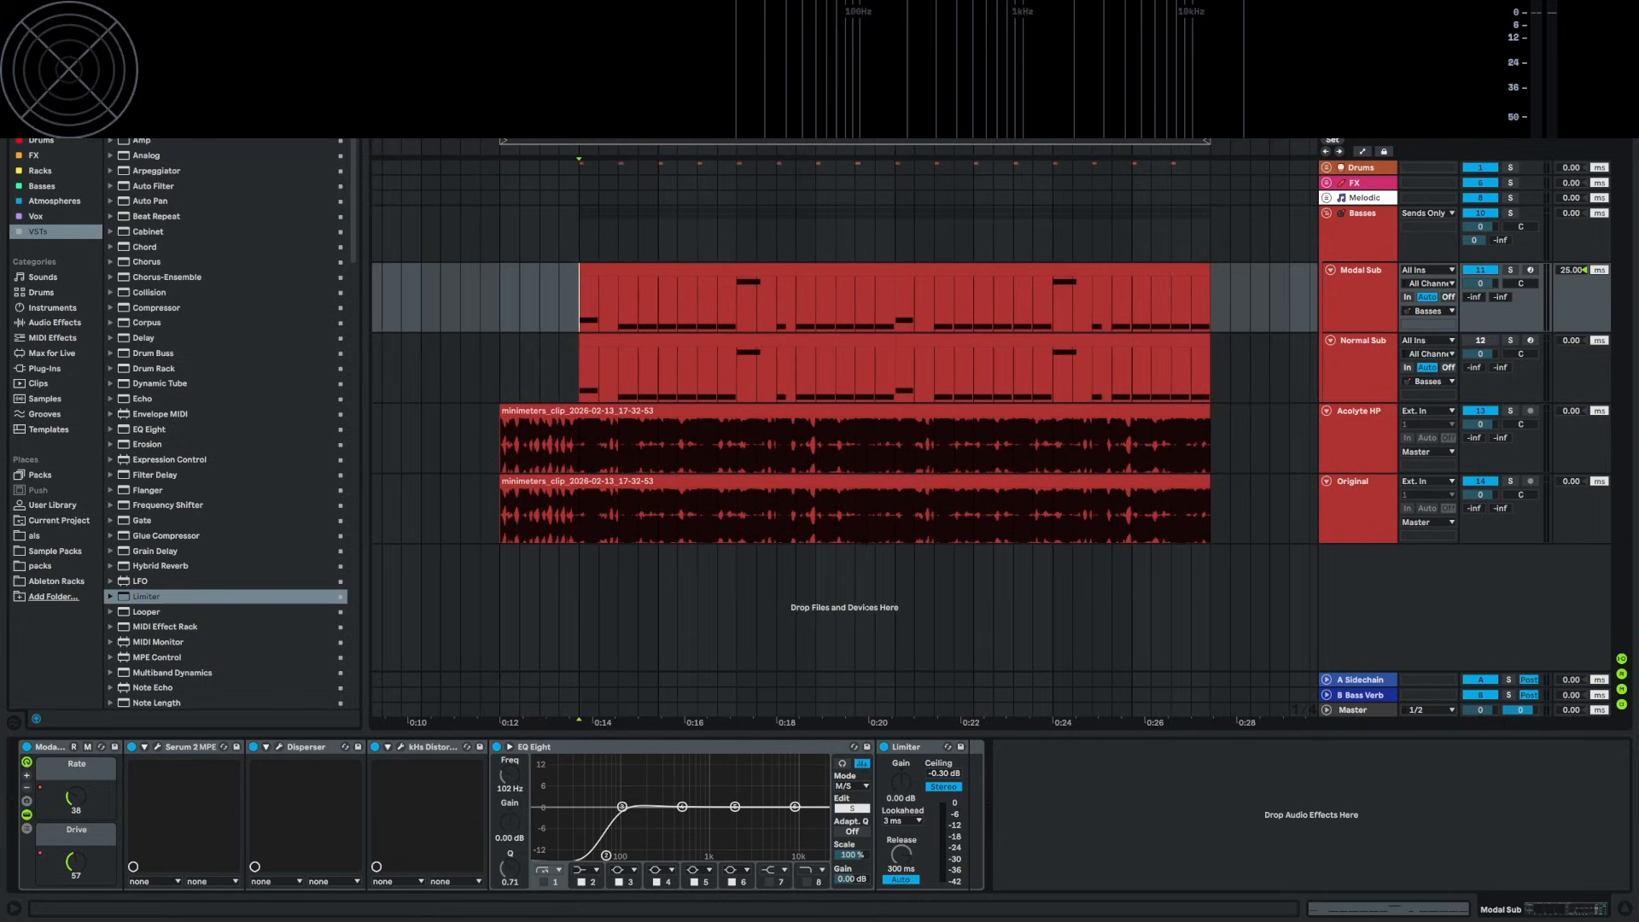
click(576, 226)
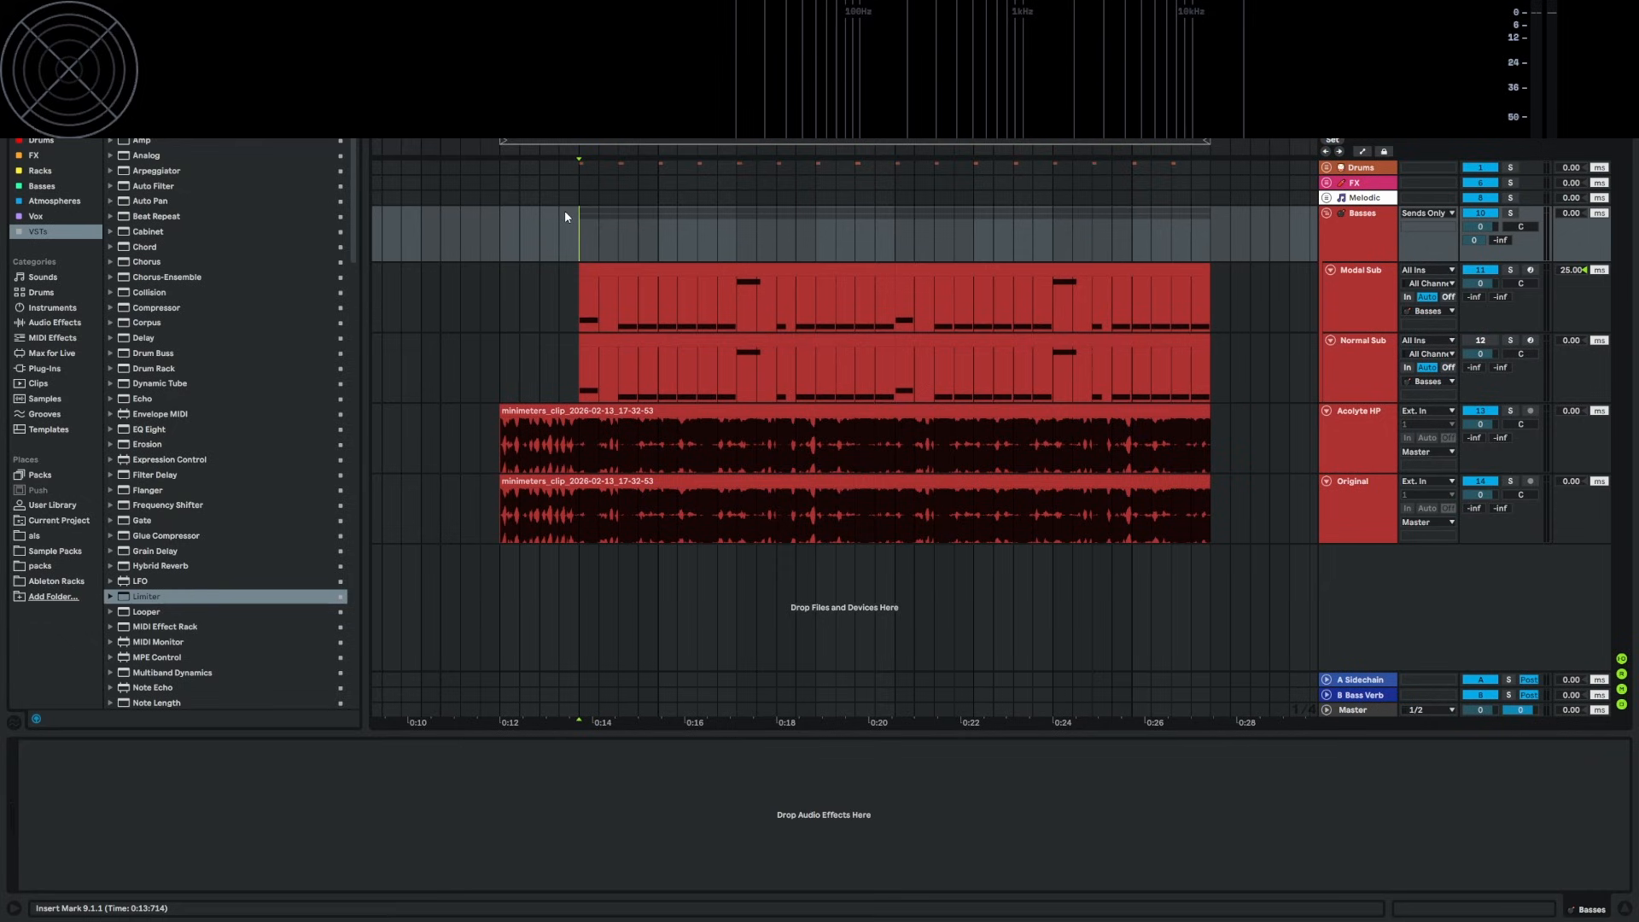
click(572, 305)
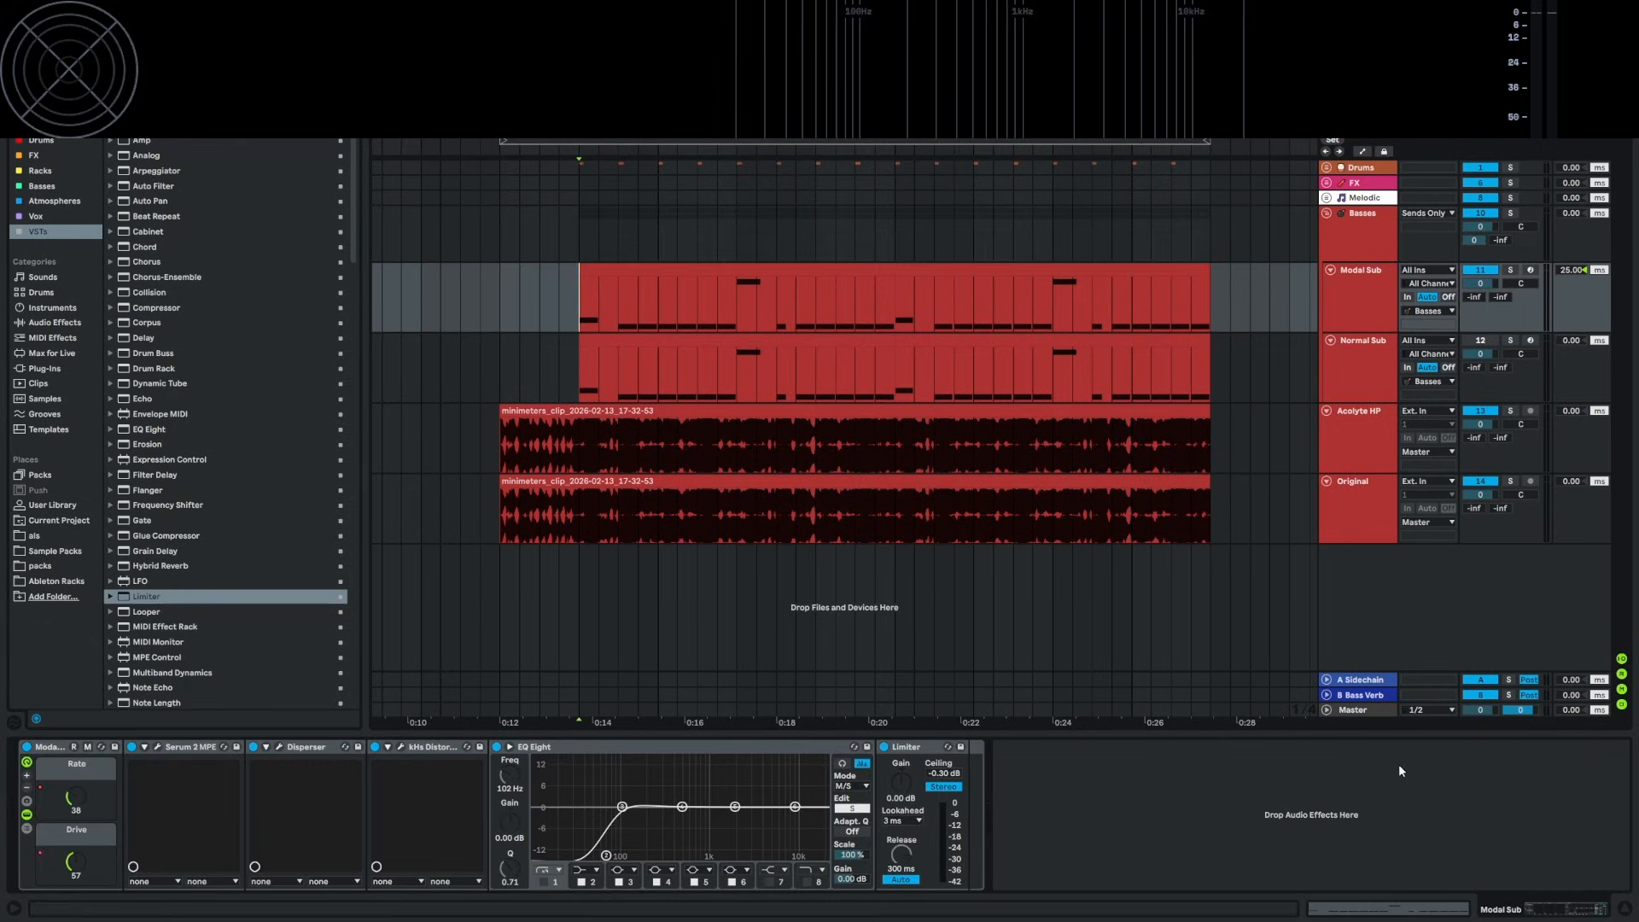
click(1236, 813)
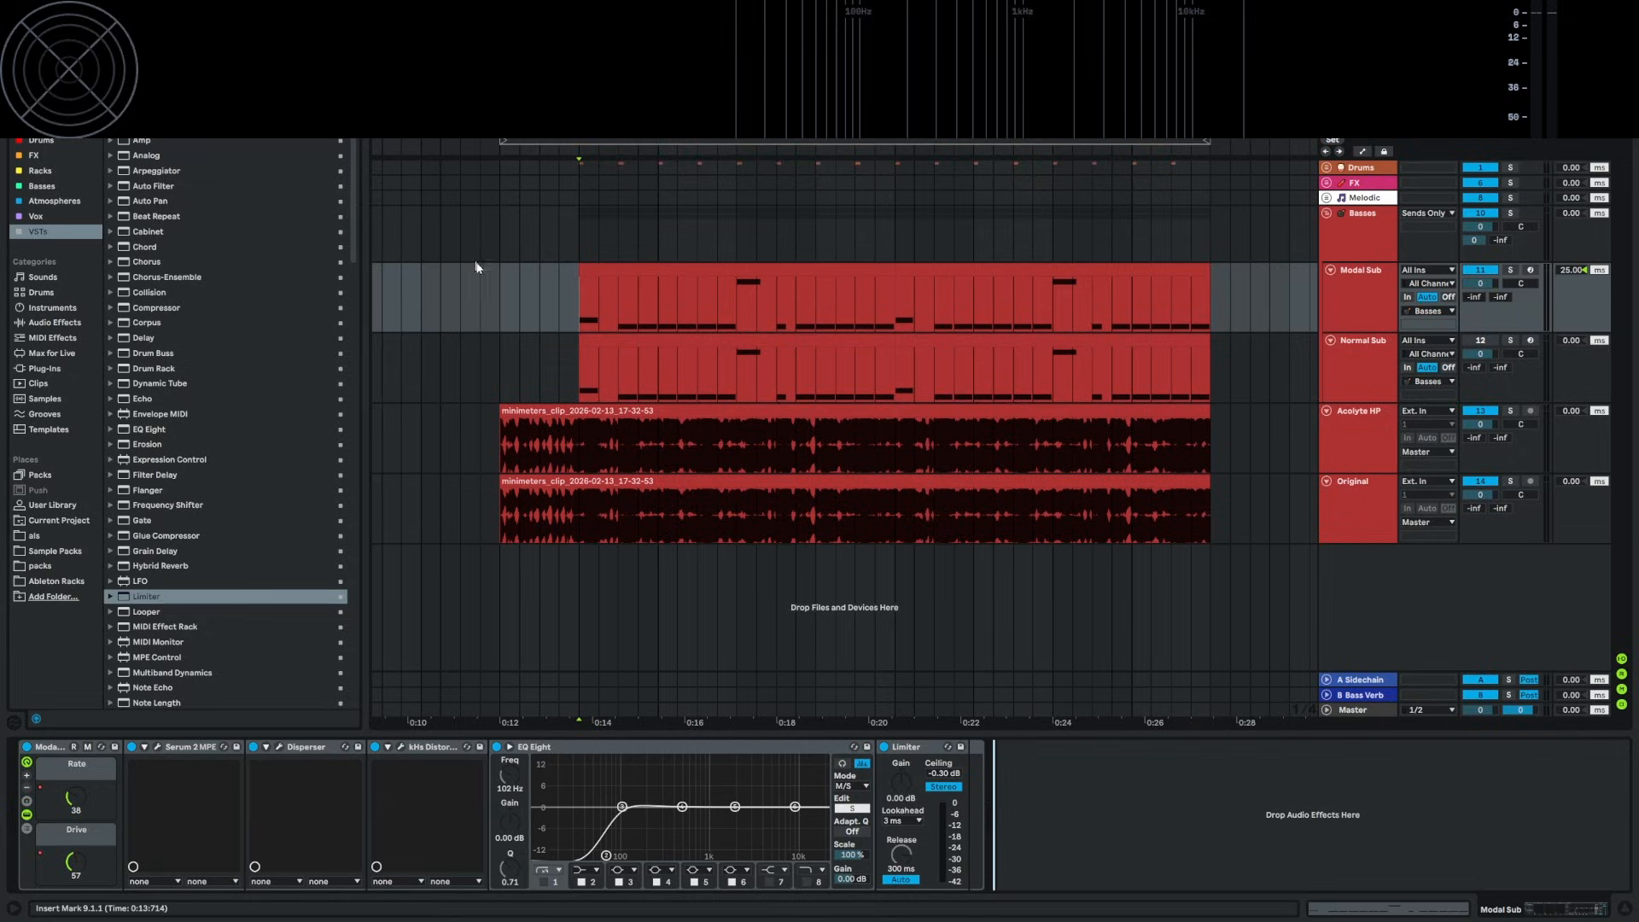
click(500, 248)
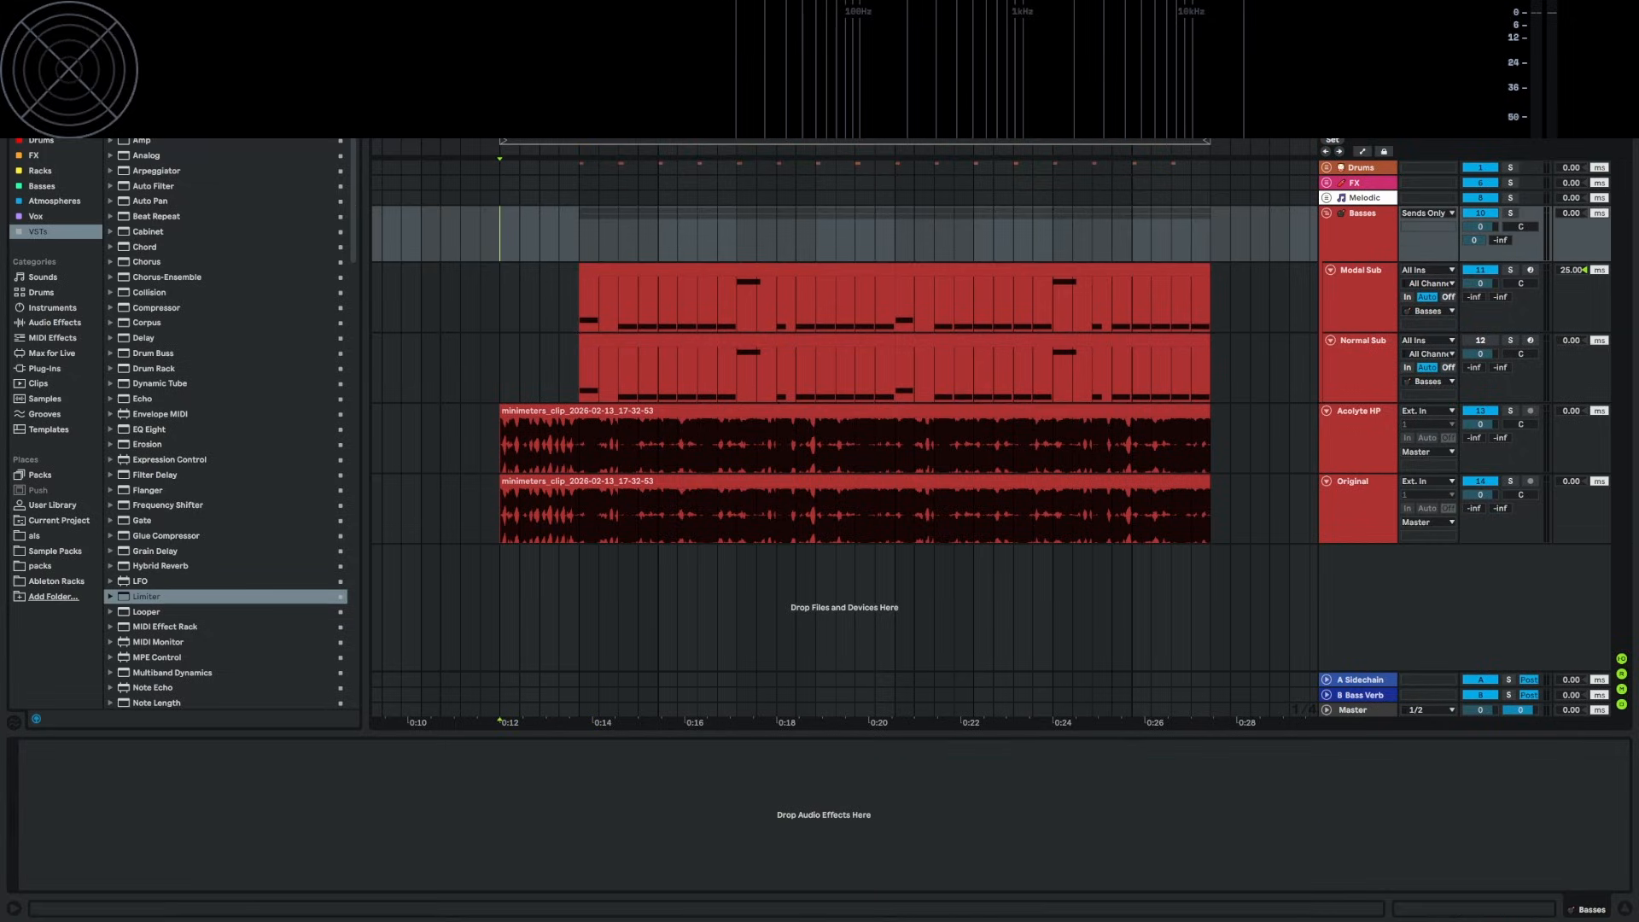